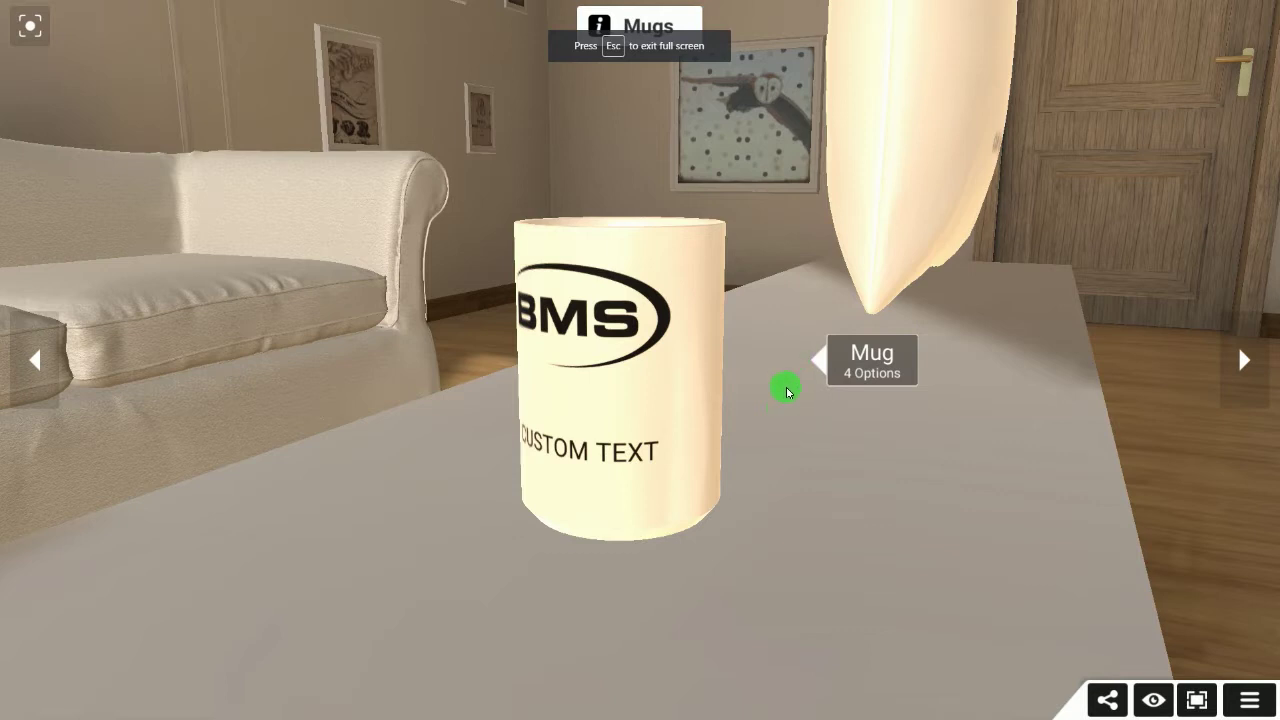
# - Load the customizer page at 3d.golf/room/ again
pyautogui.moveTo(760, 343); pyautogui.dragTo(700, 397)
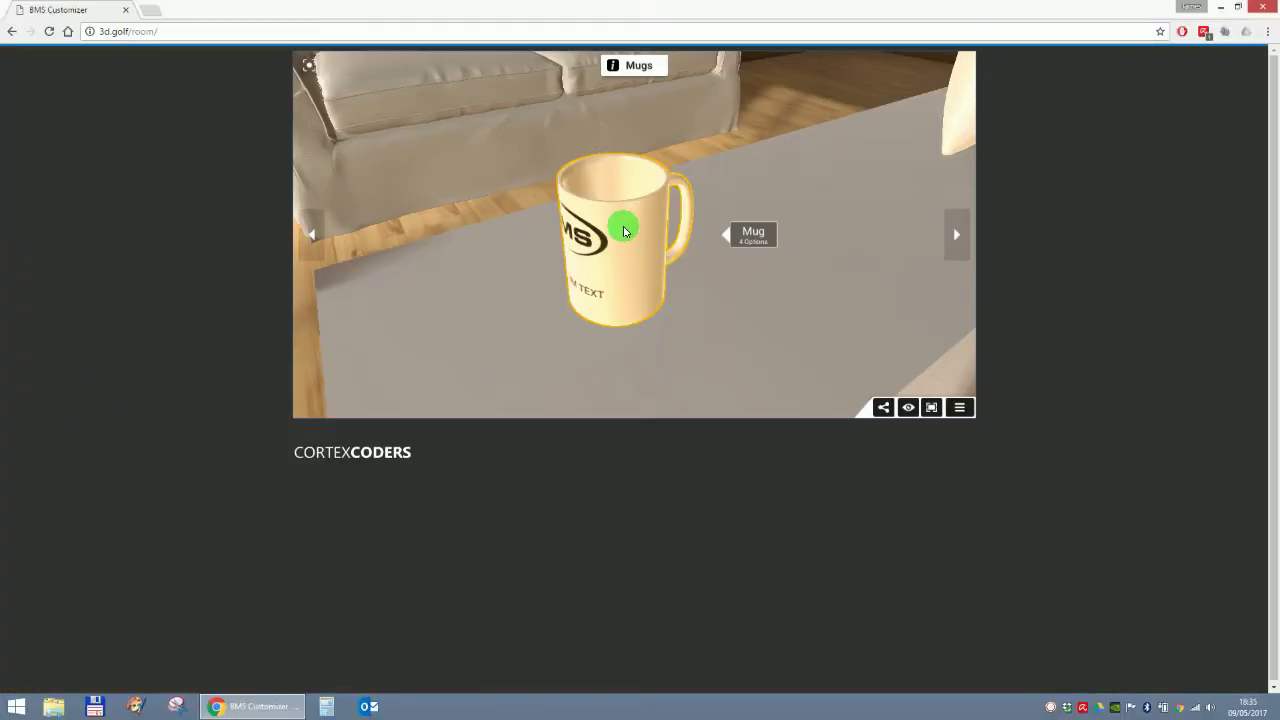
pyautogui.click(221, 31)
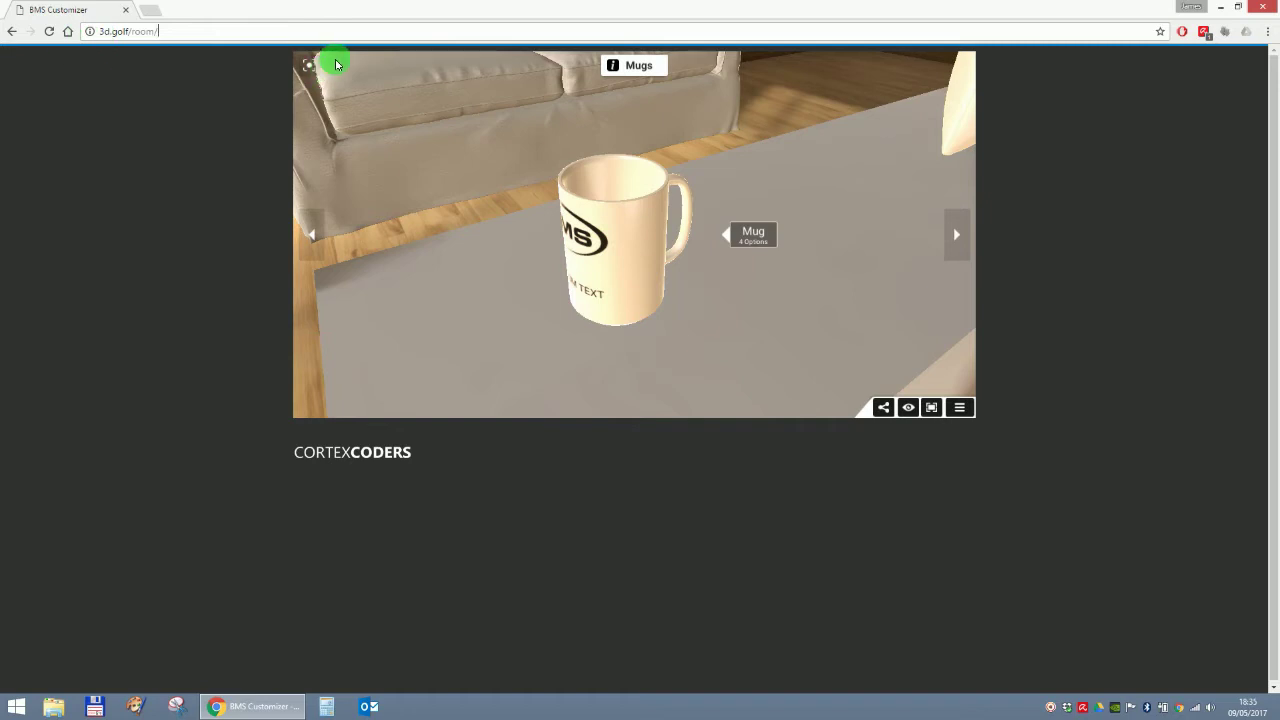
pyautogui.press('Return')
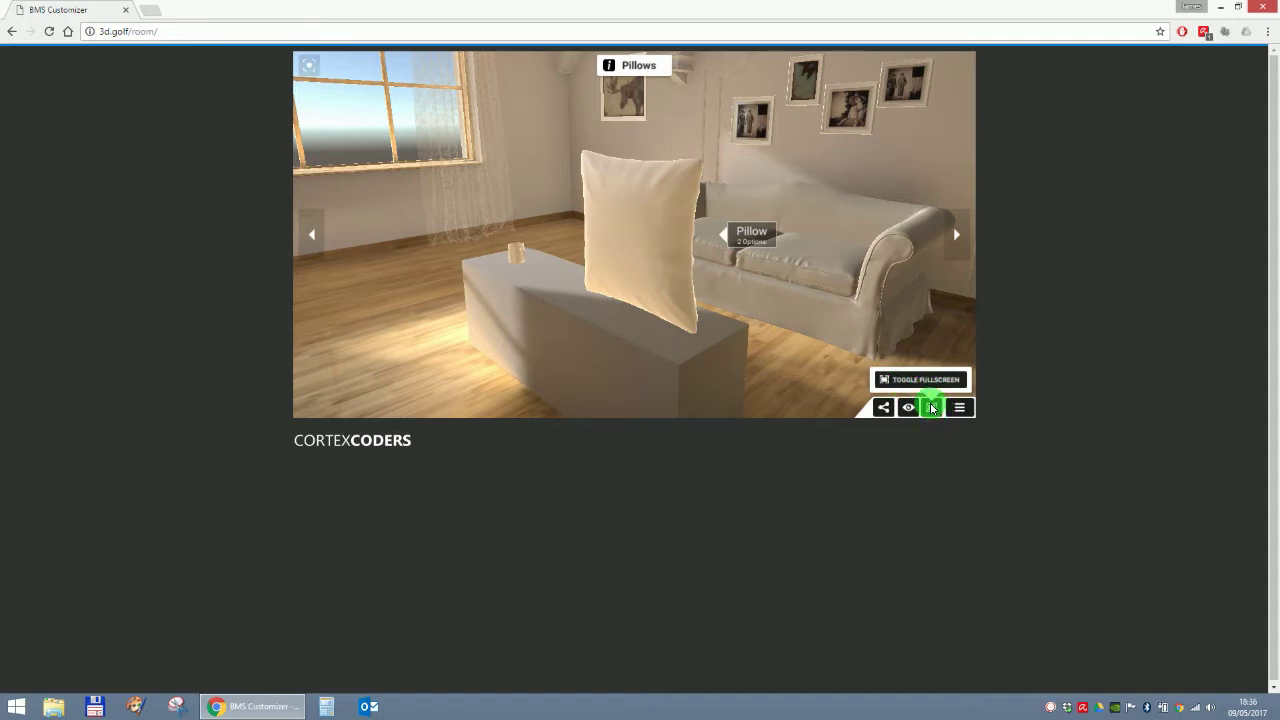
# - Toggle the 3D room viewer in and out of full screen, leaving it in full-screen mode
pyautogui.click(932, 407)
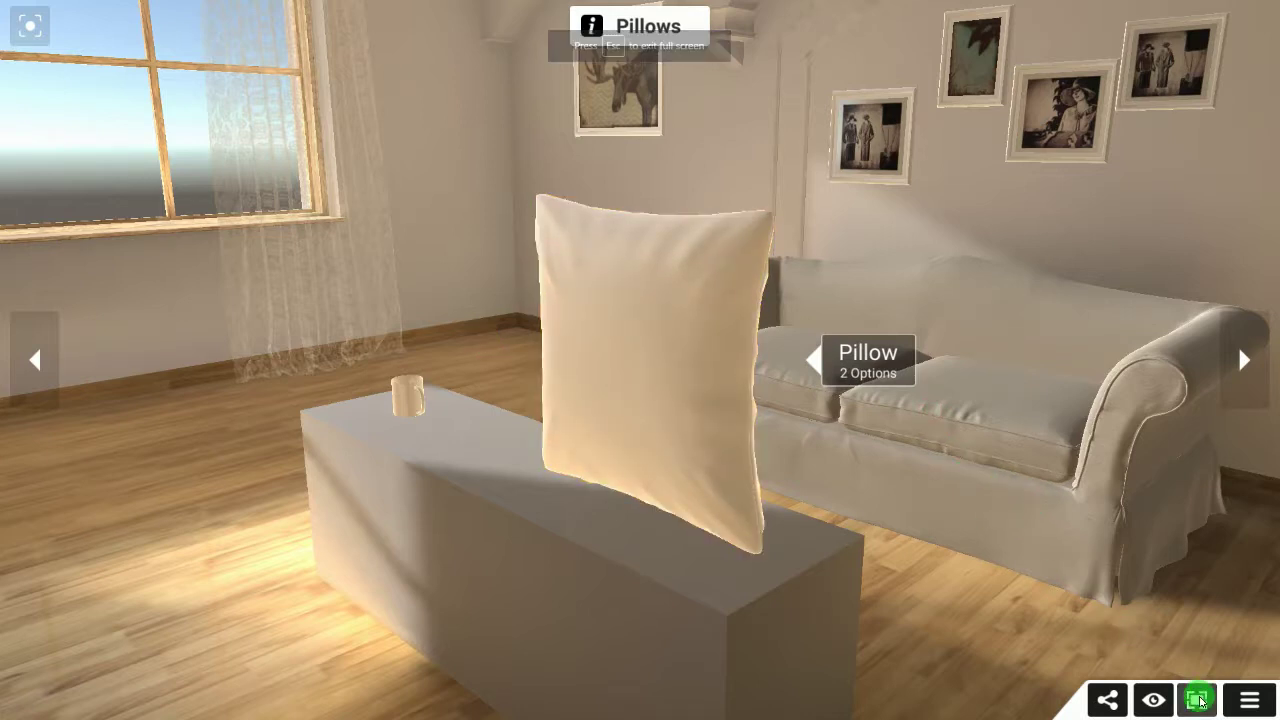
pyautogui.click(1205, 697)
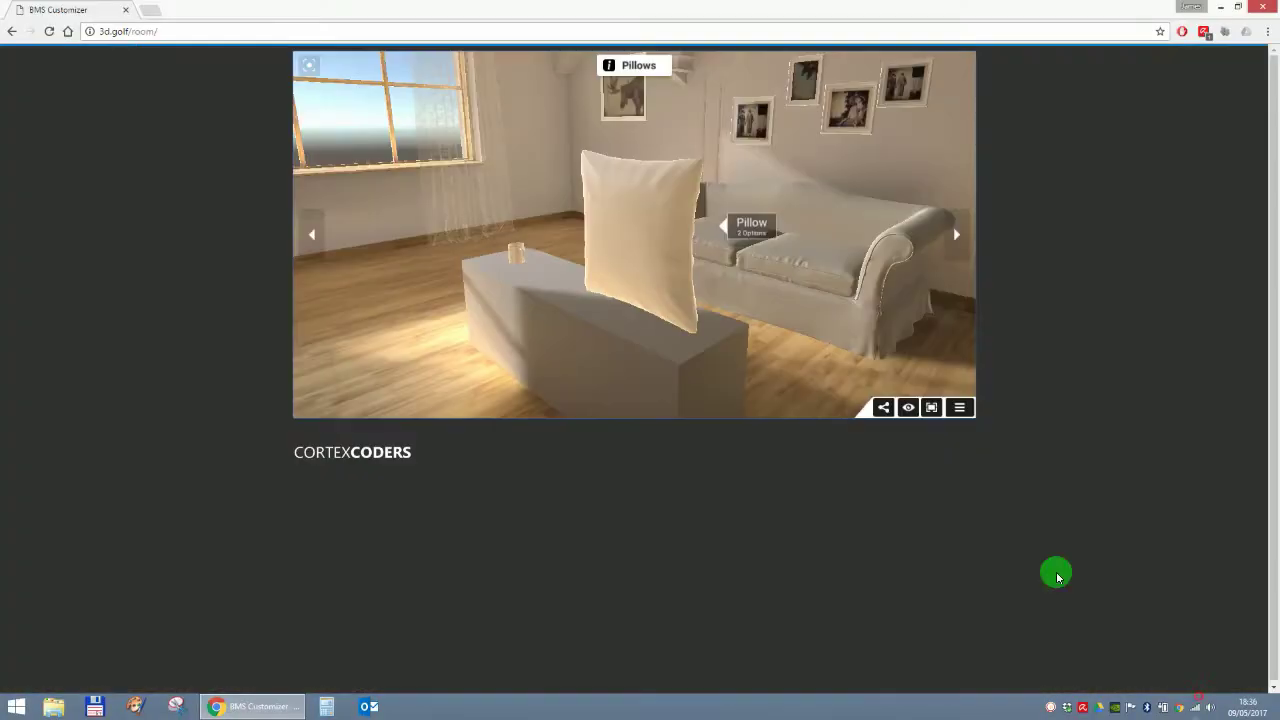
pyautogui.click(931, 407)
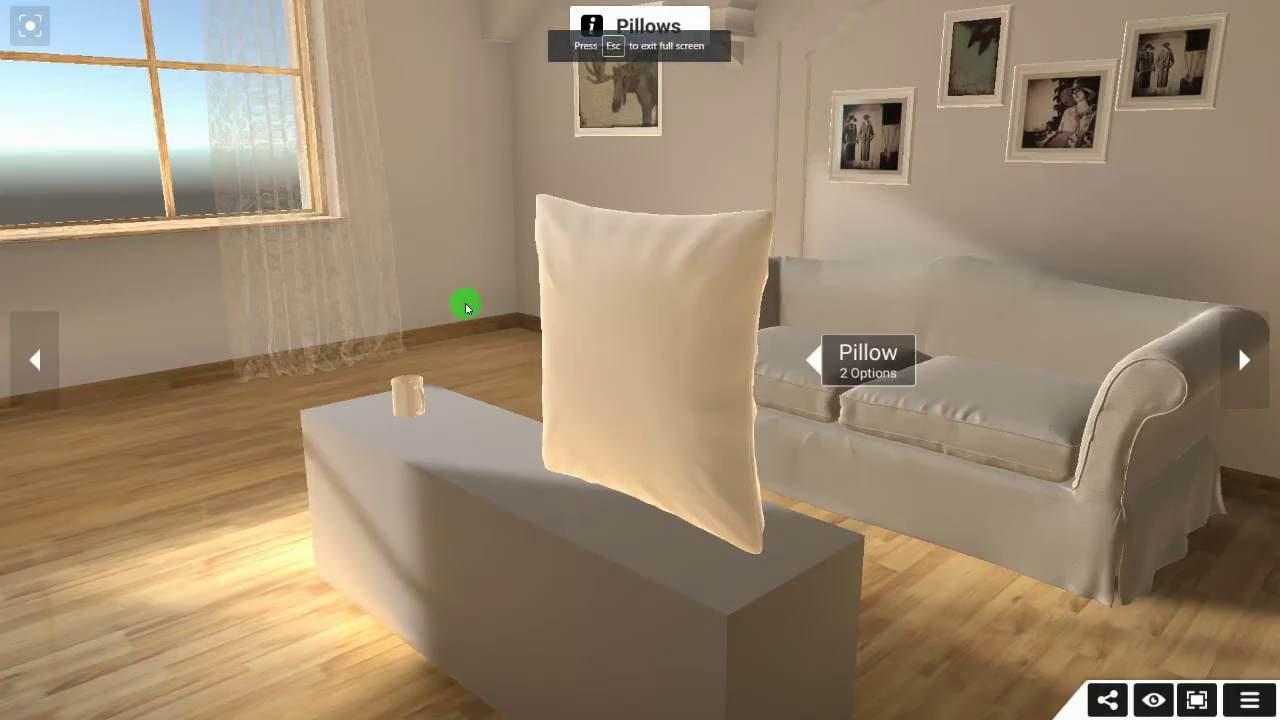
pyautogui.press('Escape')
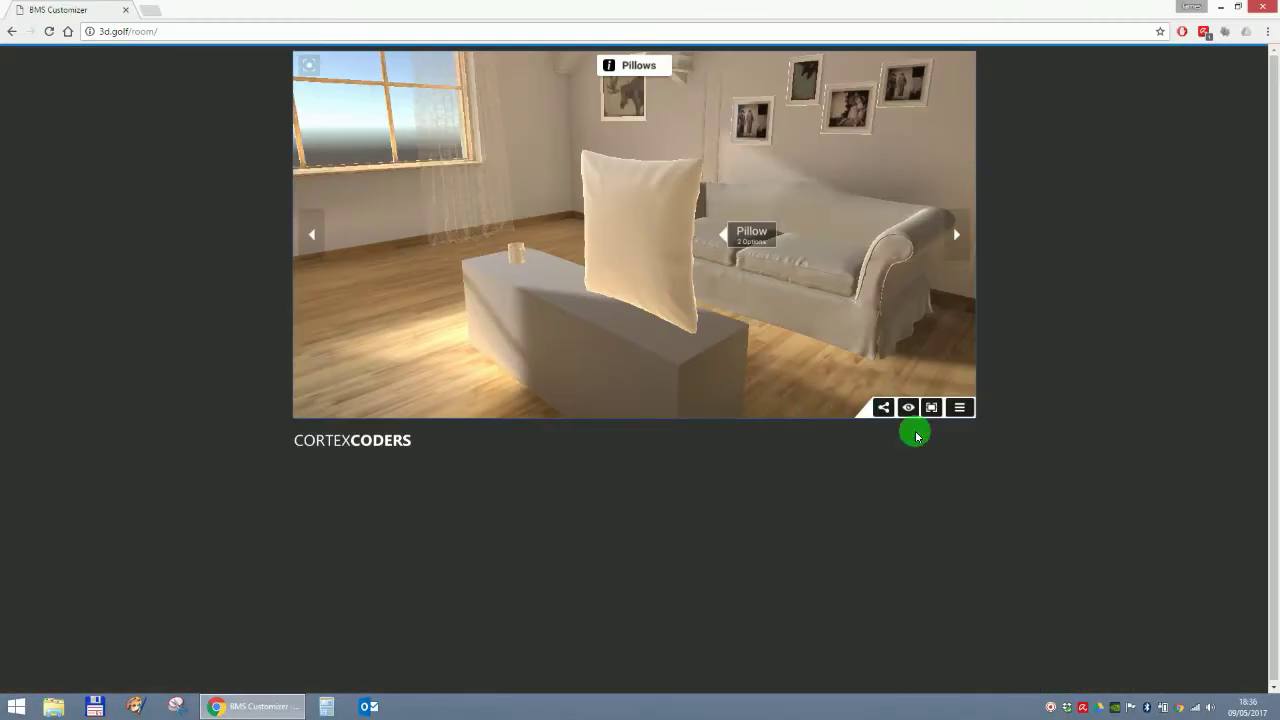
pyautogui.click(931, 407)
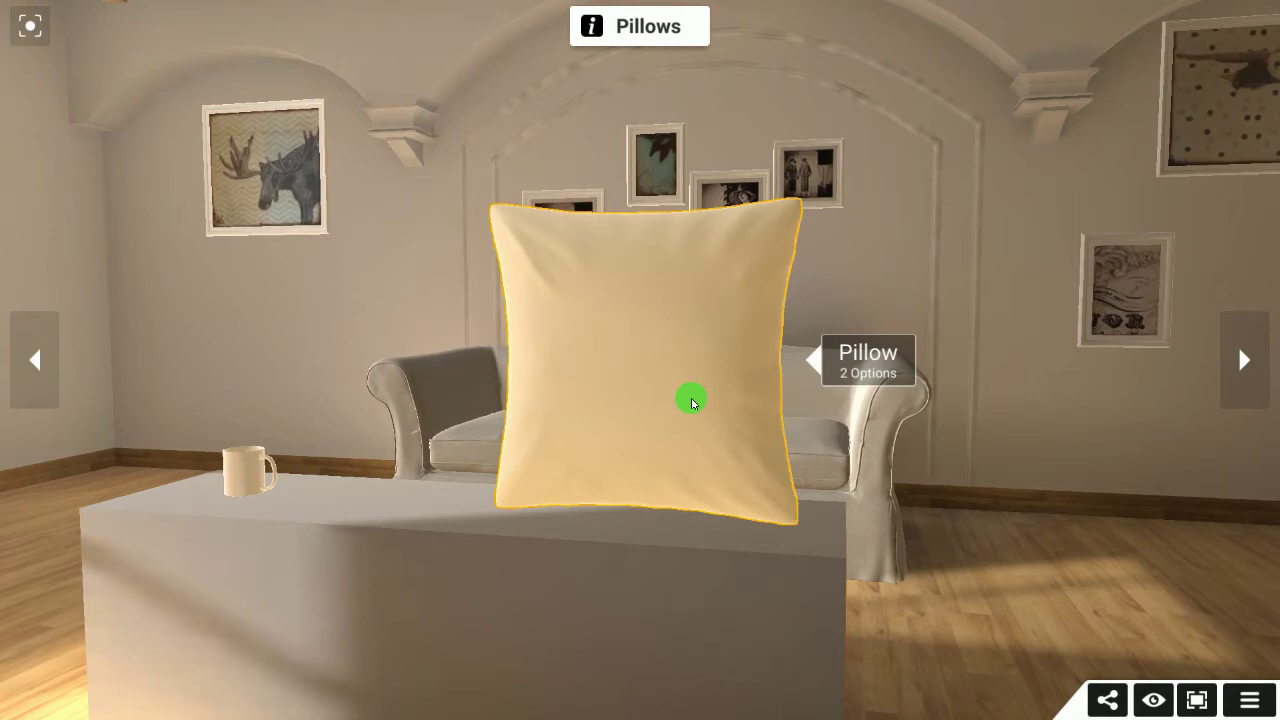
# - Cycle back and forth between the pillow and mug products and stop on the mug
pyautogui.click(49, 362)
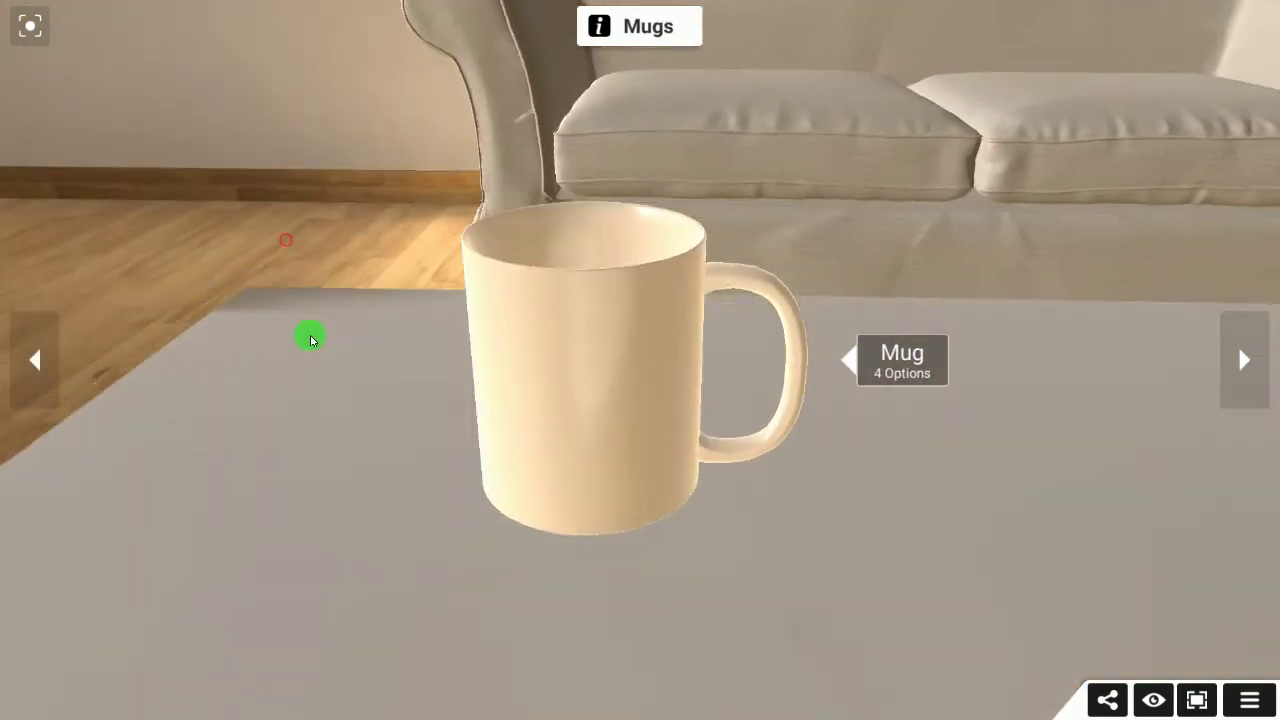
pyautogui.click(45, 361)
pyautogui.click(42, 360)
pyautogui.click(42, 360)
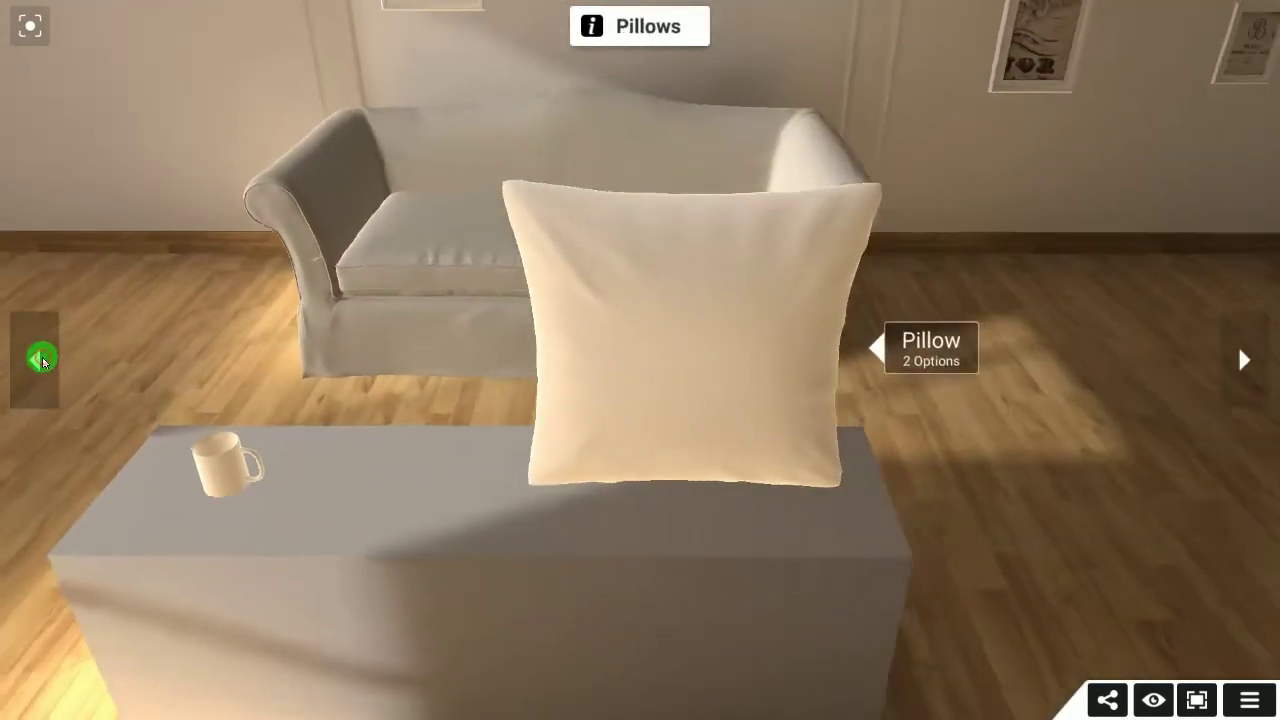
pyautogui.click(1246, 362)
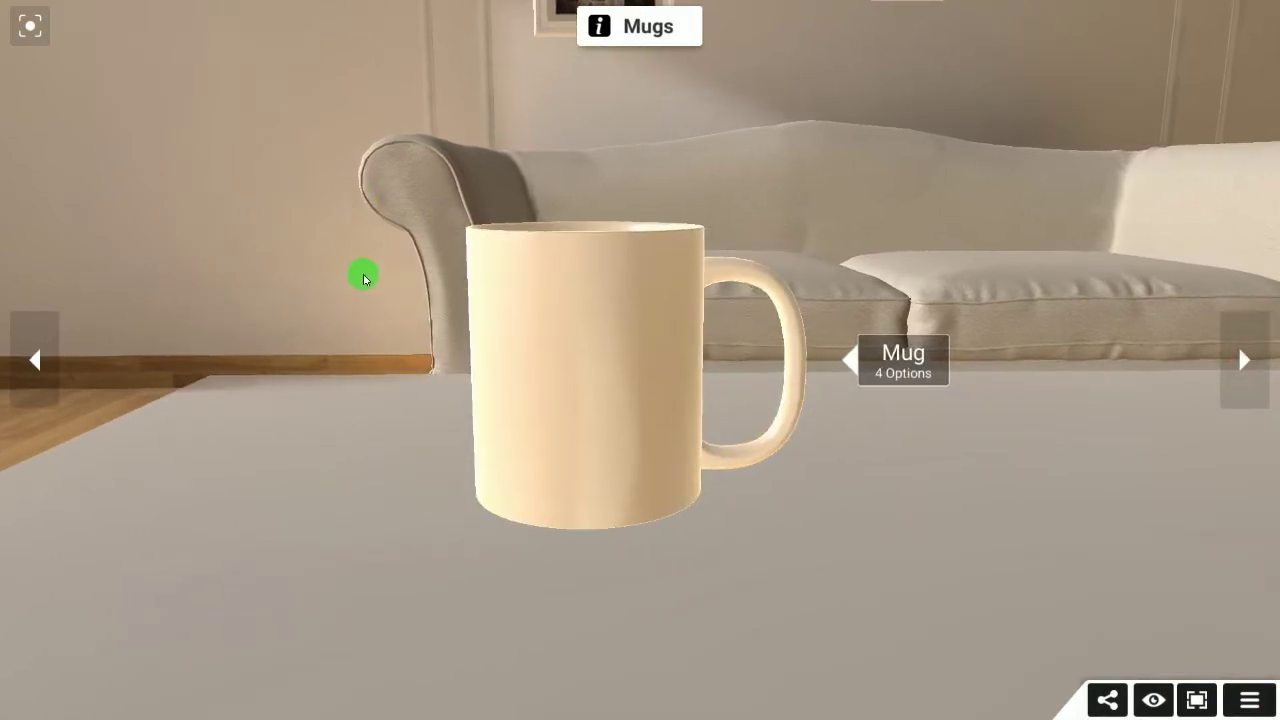
# - Examine the mug in the room by orbiting, zooming and panning around it, and reset the camera
pyautogui.moveTo(365, 279); pyautogui.dragTo(483, 314)
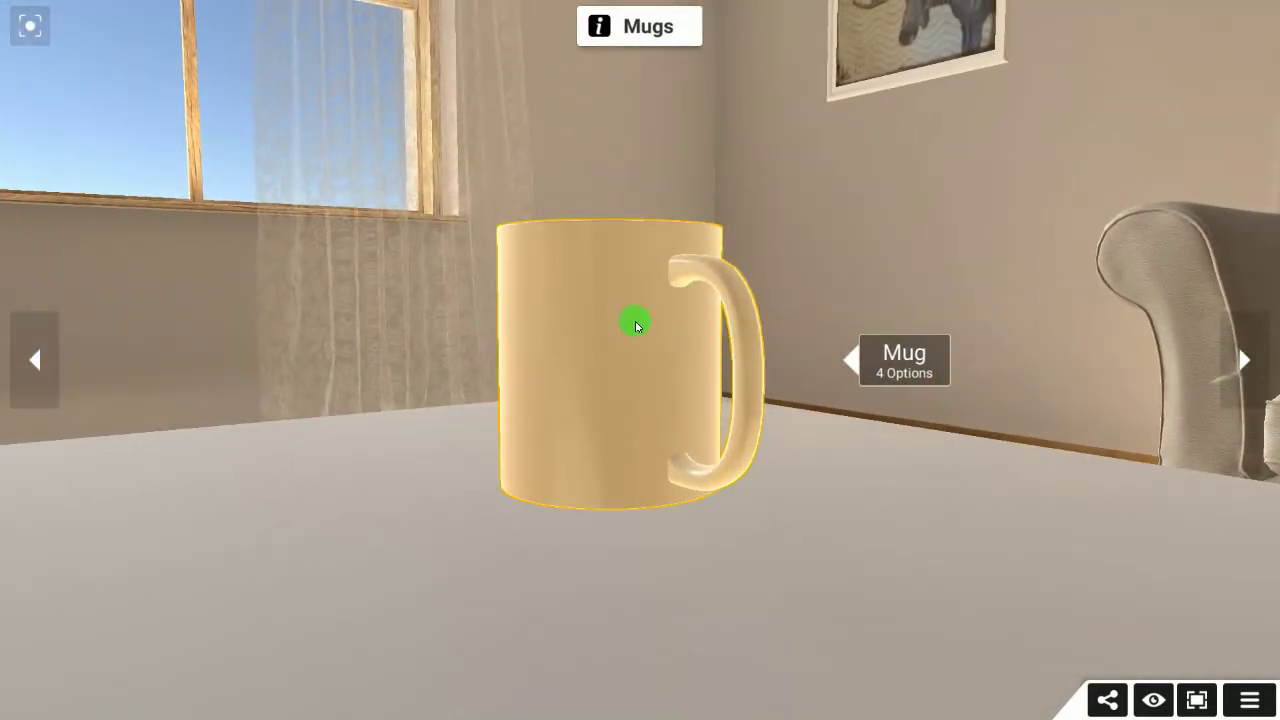
pyautogui.scroll(5, 613, 341)
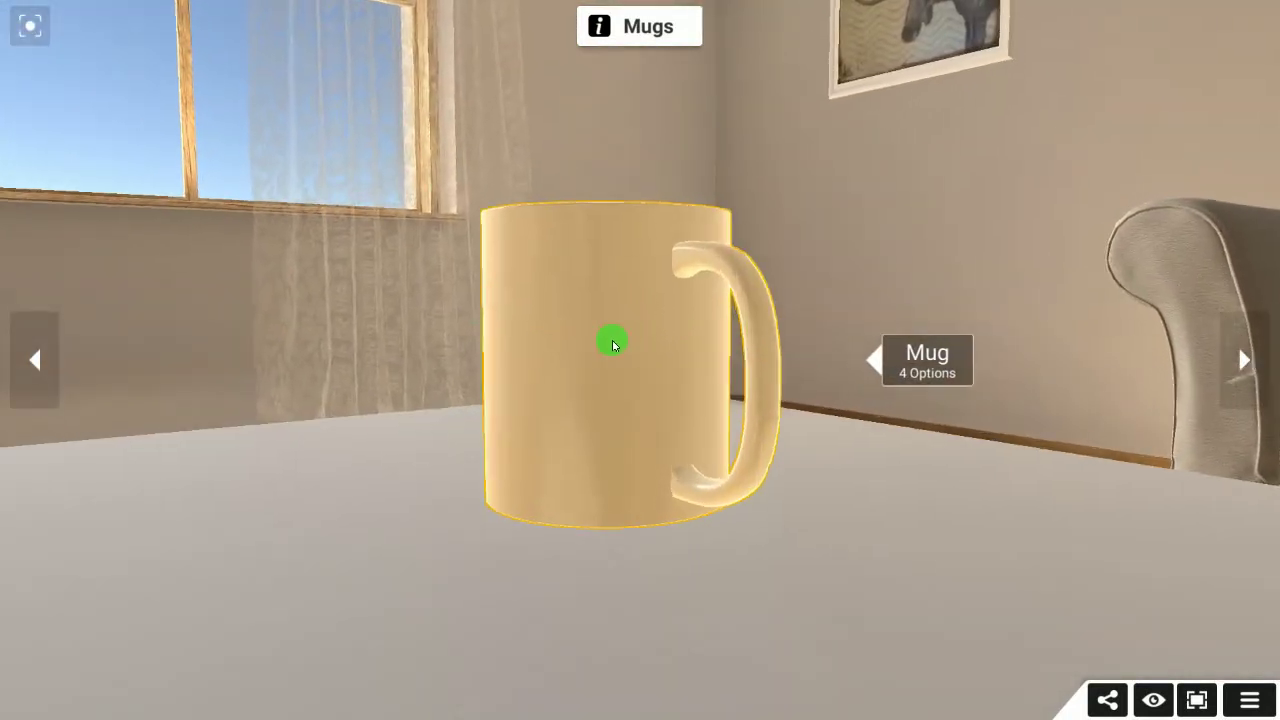
pyautogui.scroll(-5, 613, 341)
pyautogui.scroll(-4, 613, 341)
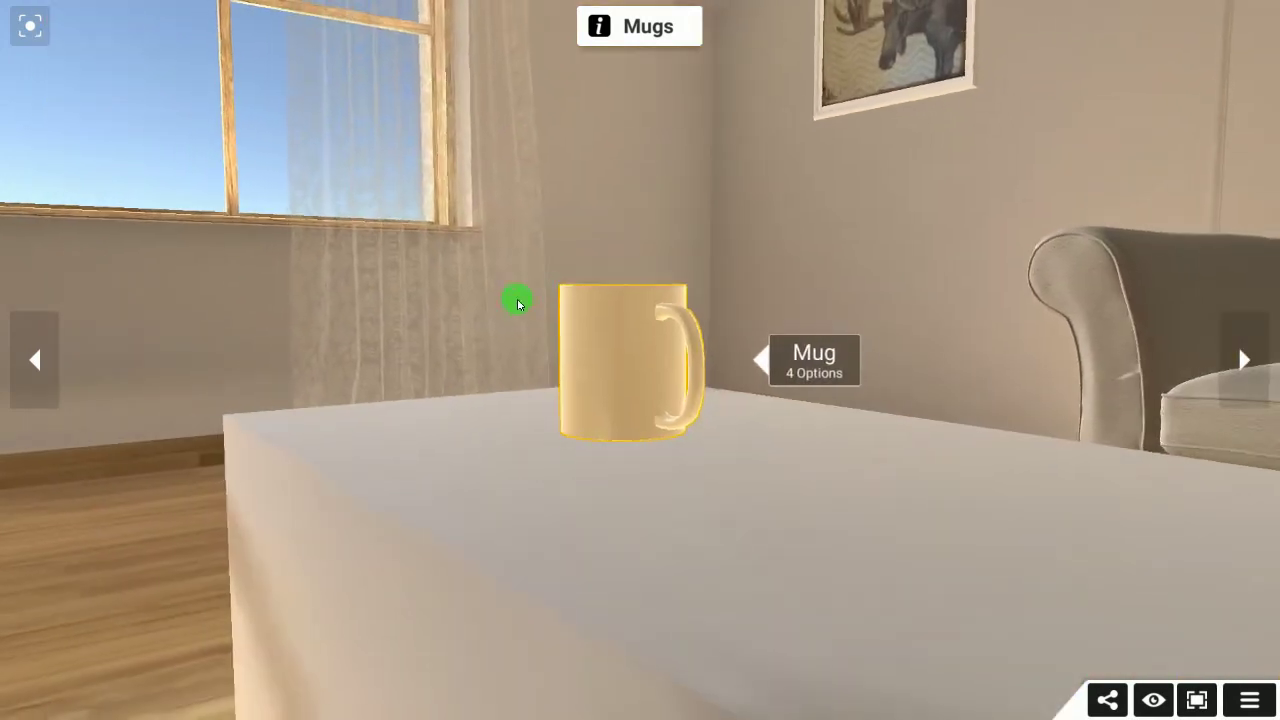
pyautogui.moveTo(518, 296); pyautogui.dragTo(567, 388)
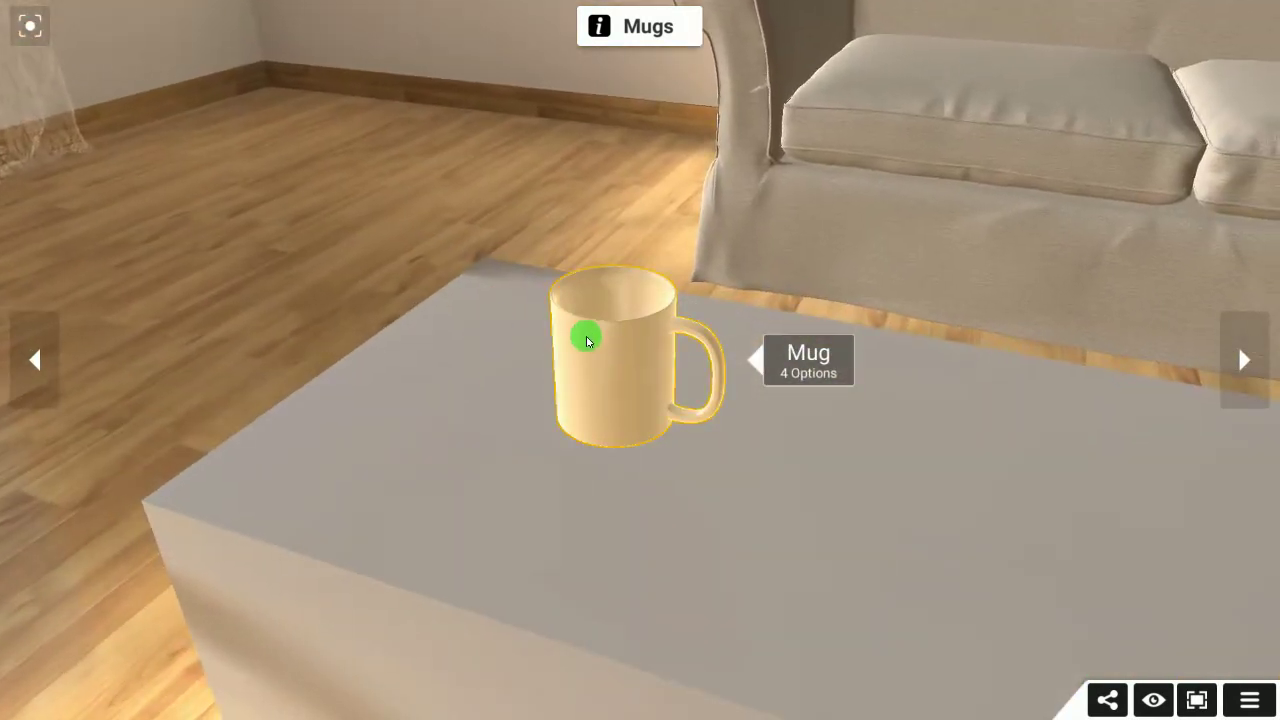
pyautogui.moveTo(735, 321); pyautogui.dragTo(829, 486)
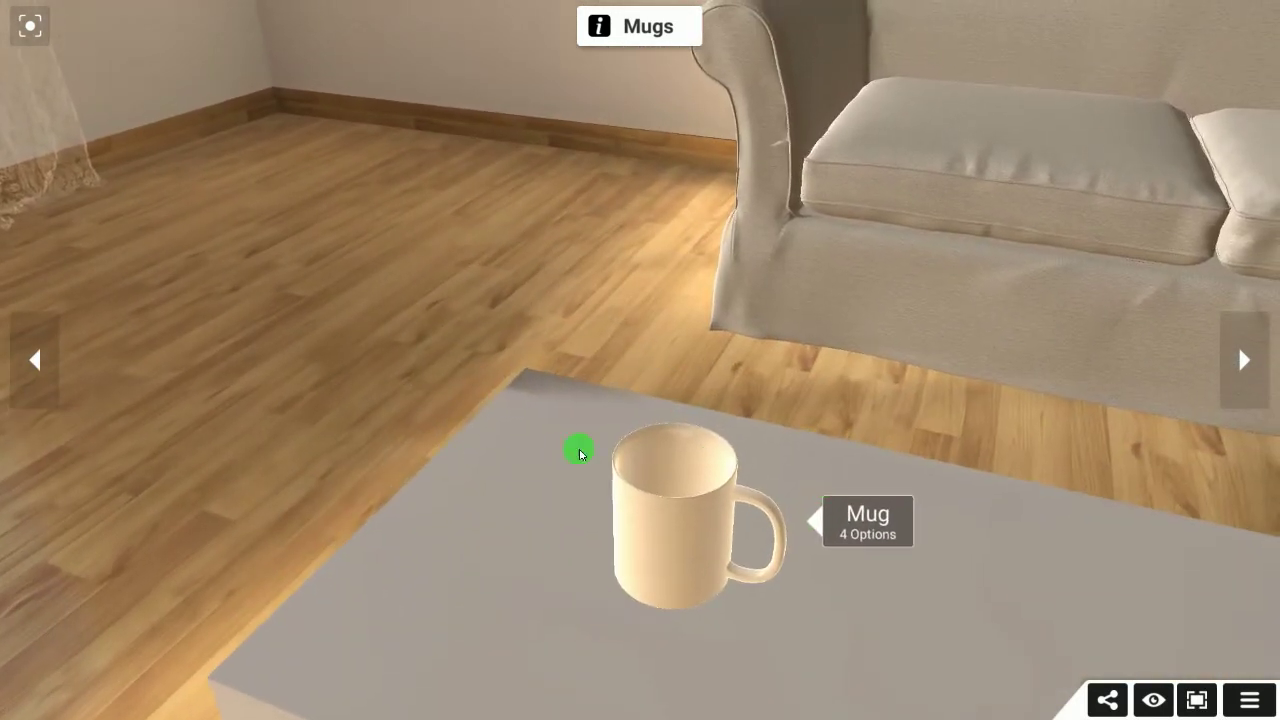
pyautogui.moveTo(580, 453); pyautogui.dragTo(1063, 391)
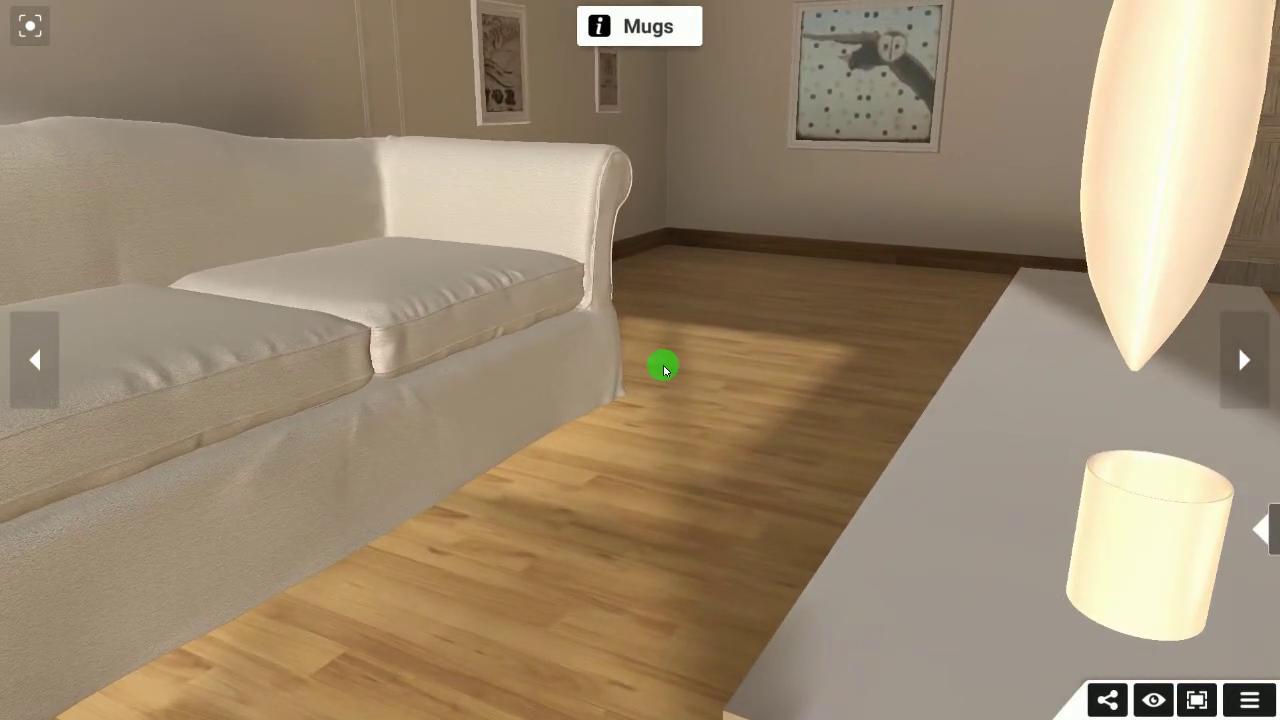
pyautogui.click(29, 31)
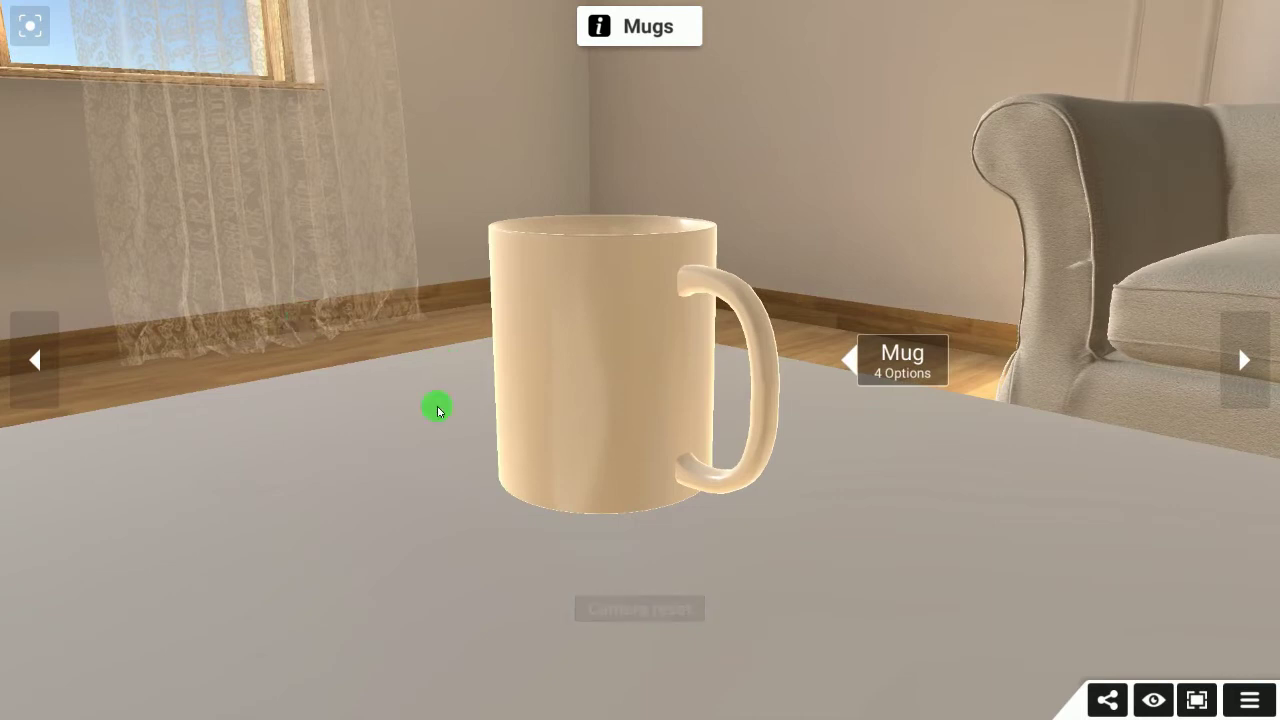
# - Open the mug's configurator and set its size to 15oz Mug
pyautogui.click(570, 332)
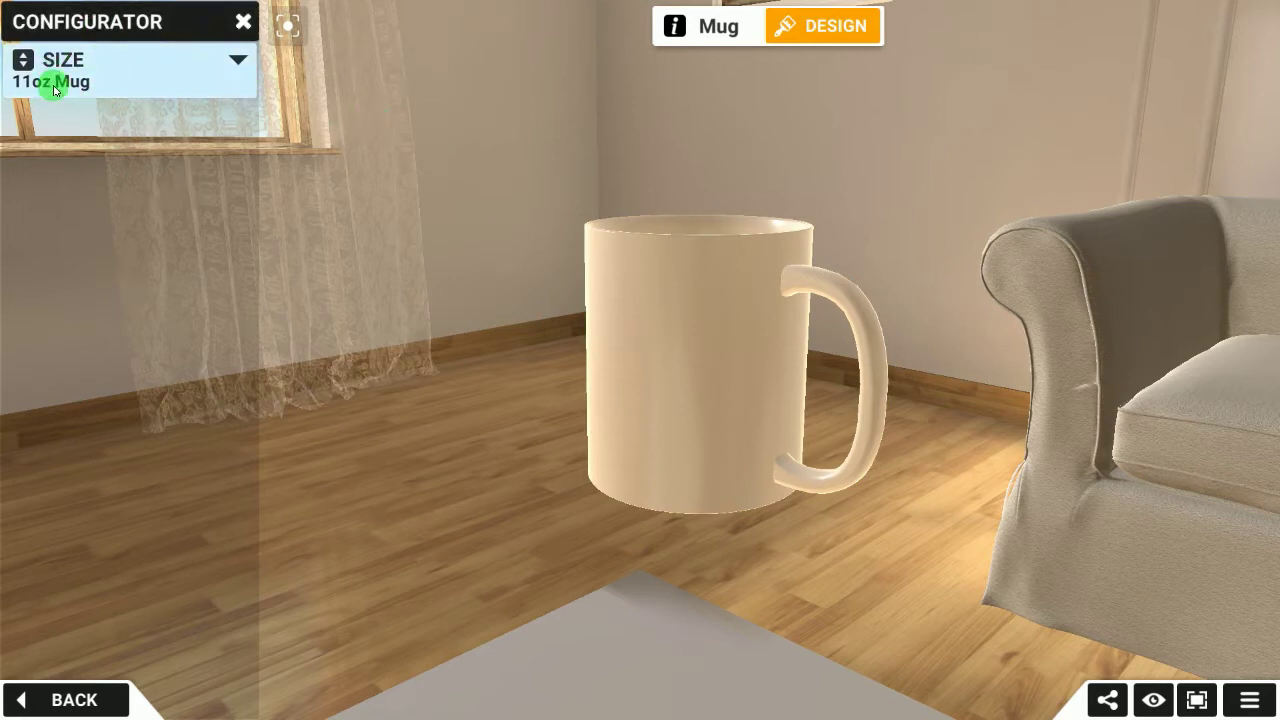
pyautogui.click(206, 82)
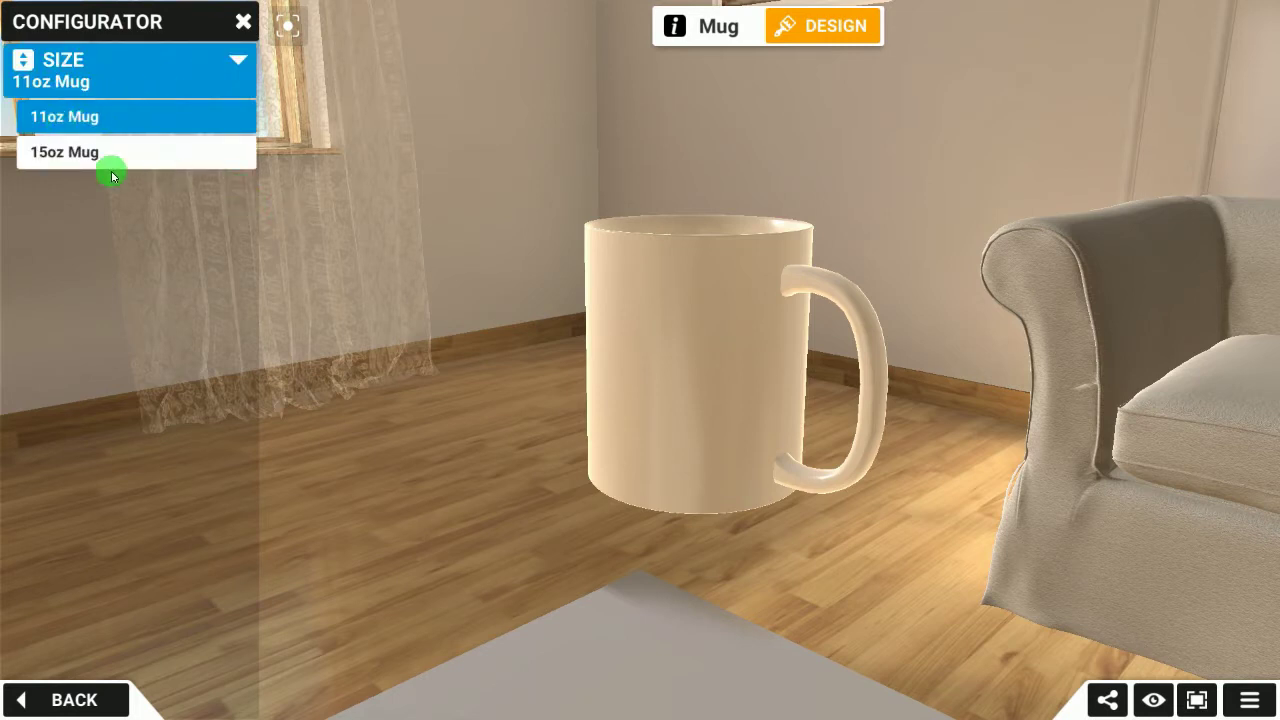
pyautogui.click(81, 158)
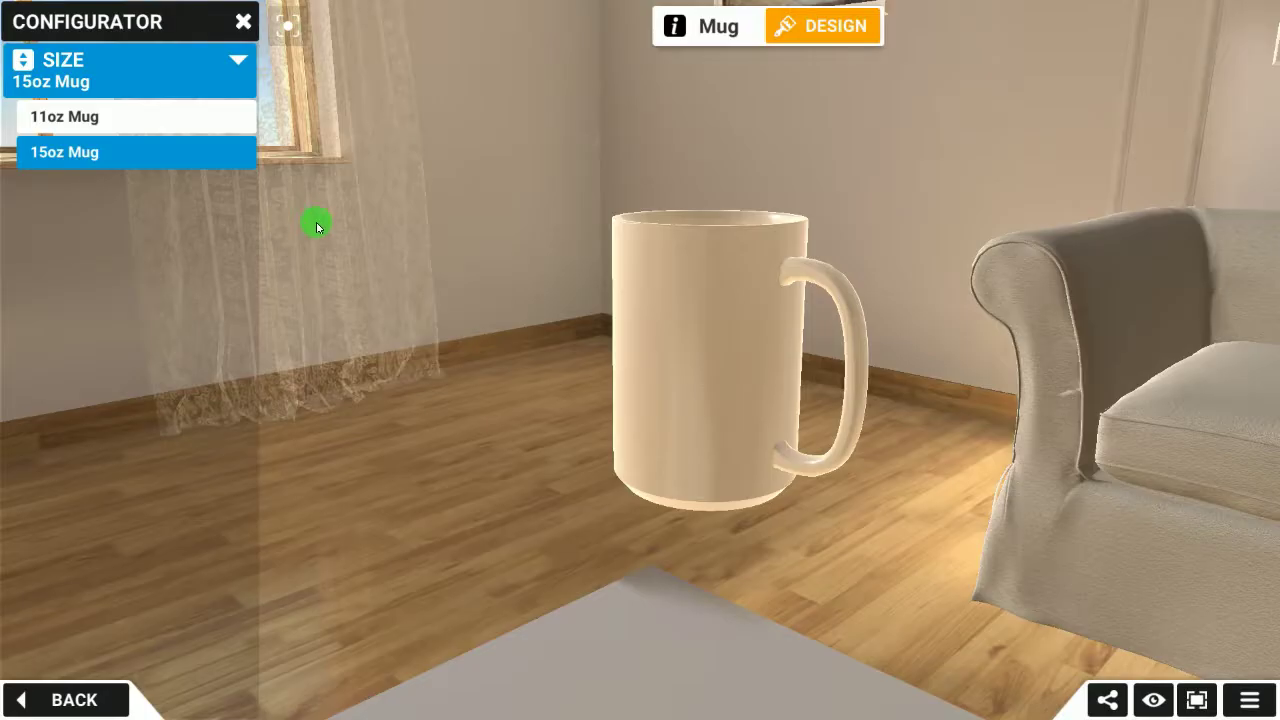
# - Turn the mug to its printed side and open its design editor
pyautogui.moveTo(507, 285); pyautogui.dragTo(666, 346)
pyautogui.moveTo(686, 263); pyautogui.dragTo(586, 352)
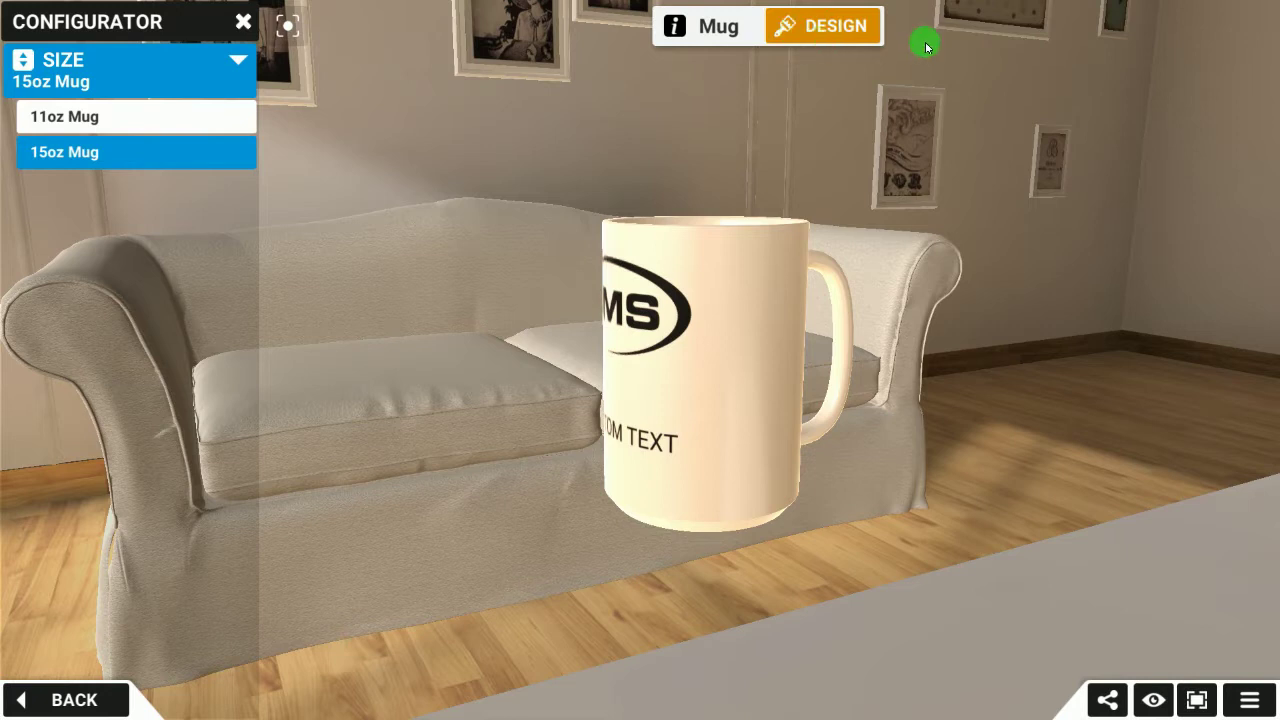
pyautogui.click(818, 26)
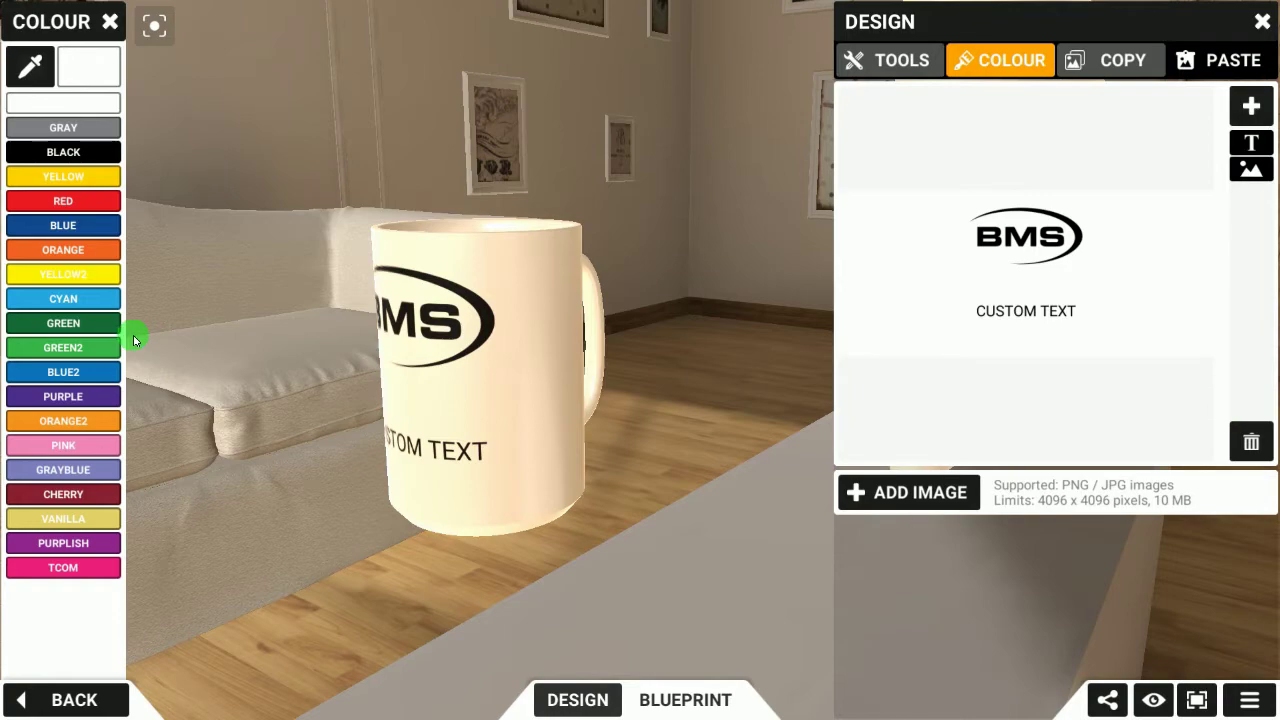
# - Enlarge the BMS logo layer in the mug's design
pyautogui.moveTo(471, 531); pyautogui.dragTo(700, 303)
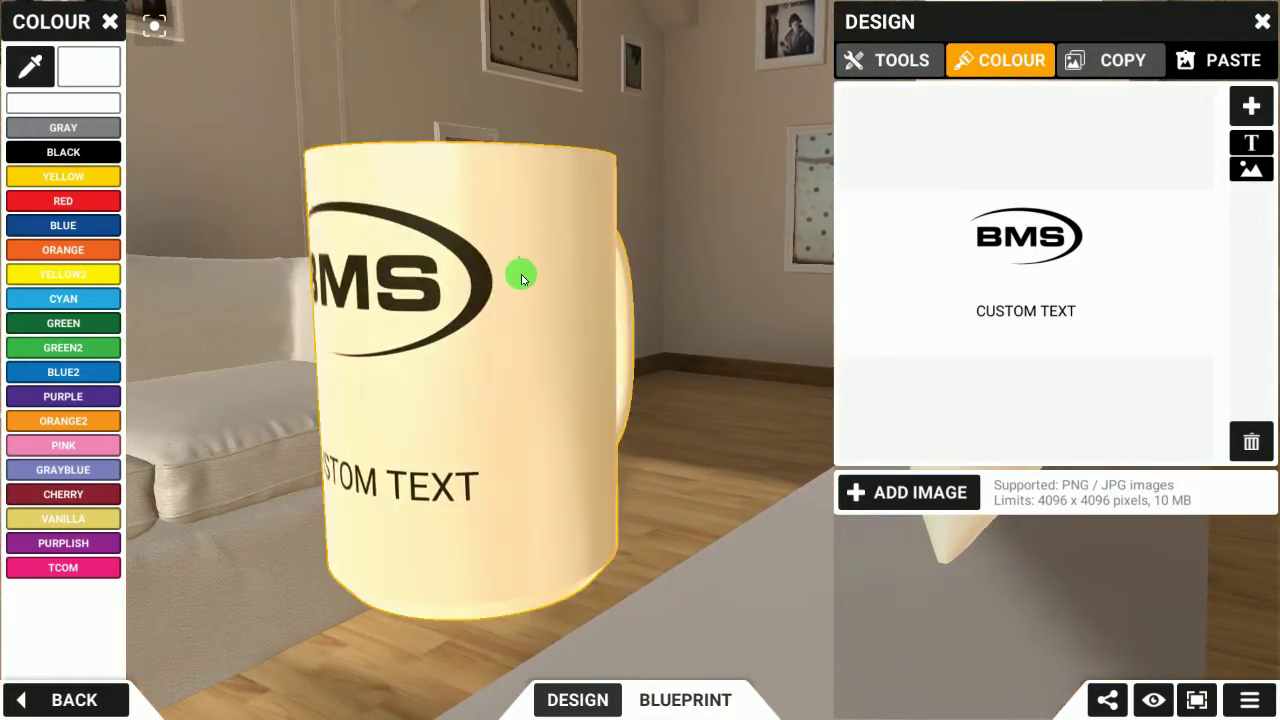
pyautogui.moveTo(521, 278); pyautogui.dragTo(832, 217)
pyautogui.click(1024, 232)
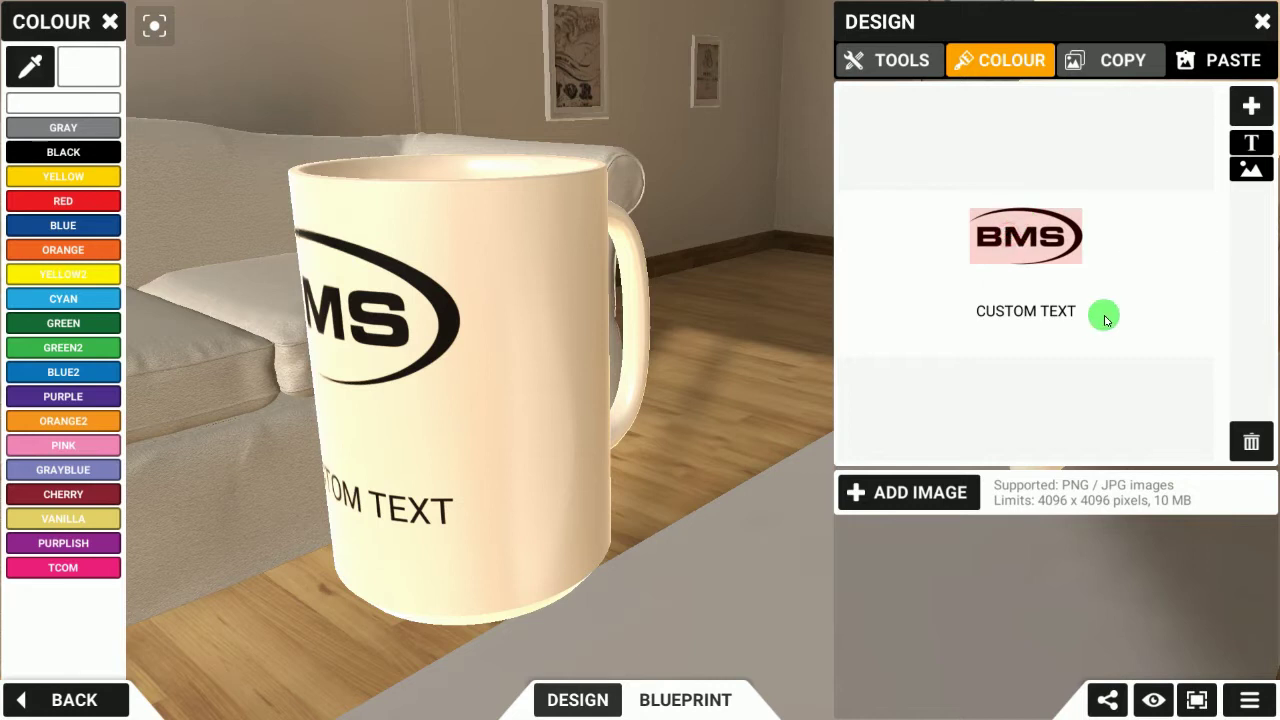
pyautogui.moveTo(959, 275)
pyautogui.mouseDown()
pyautogui.moveTo(1001, 263)
pyautogui.moveTo(922, 290)
pyautogui.moveTo(939, 286)
pyautogui.mouseUp()
pyautogui.moveTo(460, 290); pyautogui.dragTo(590, 264)
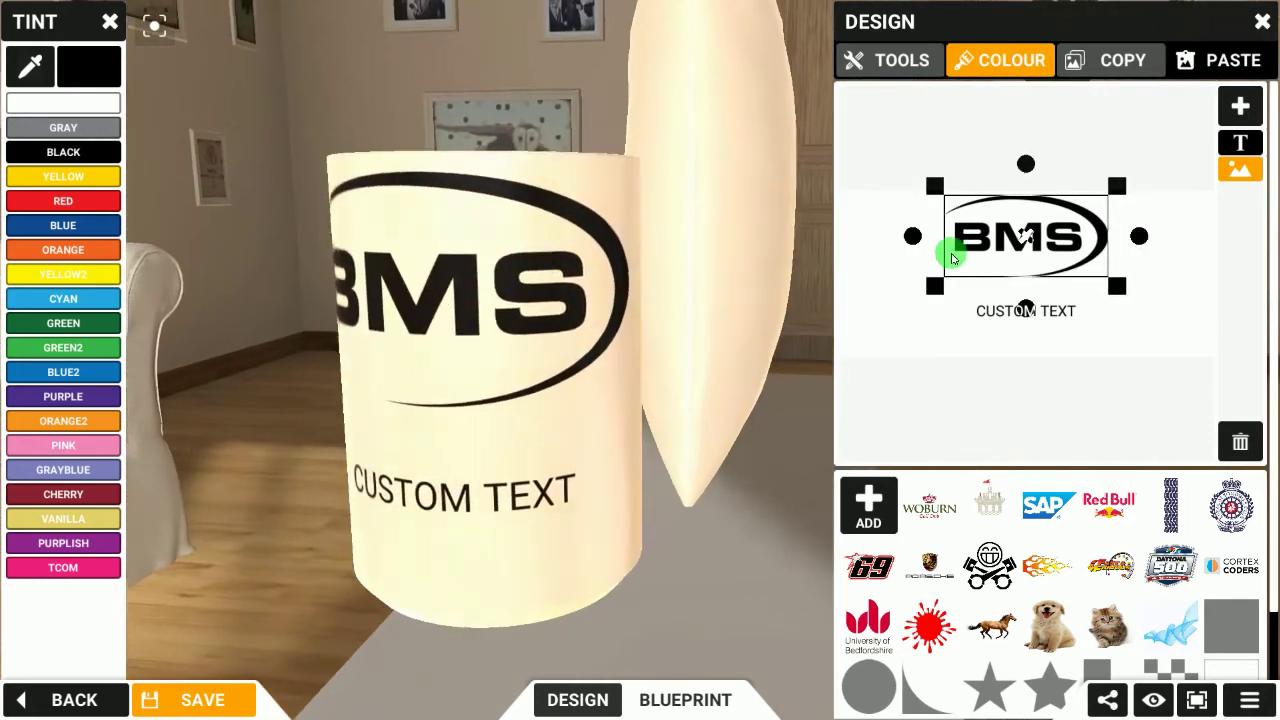
pyautogui.moveTo(952, 258); pyautogui.dragTo(926, 290)
# - Delete the BMS logo layer and move the CUSTOM TEXT layer up to where the logo was
pyautogui.click(621, 297)
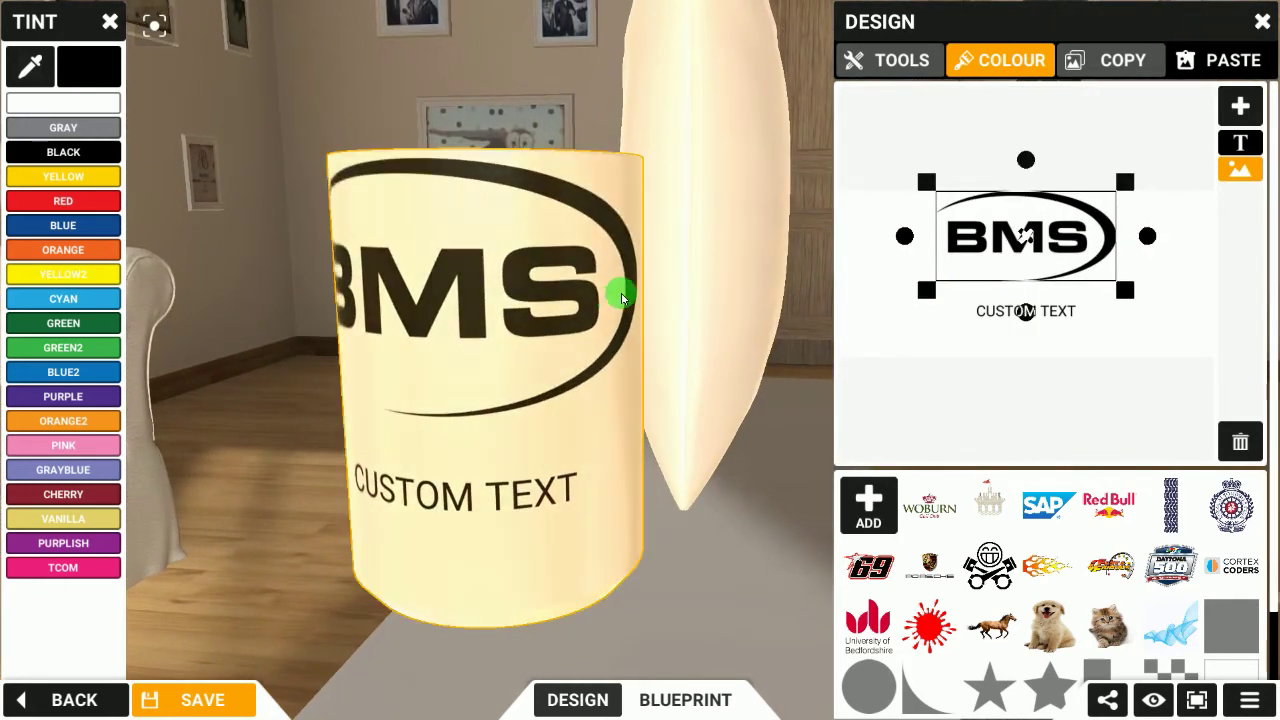
pyautogui.moveTo(621, 297); pyautogui.dragTo(584, 418)
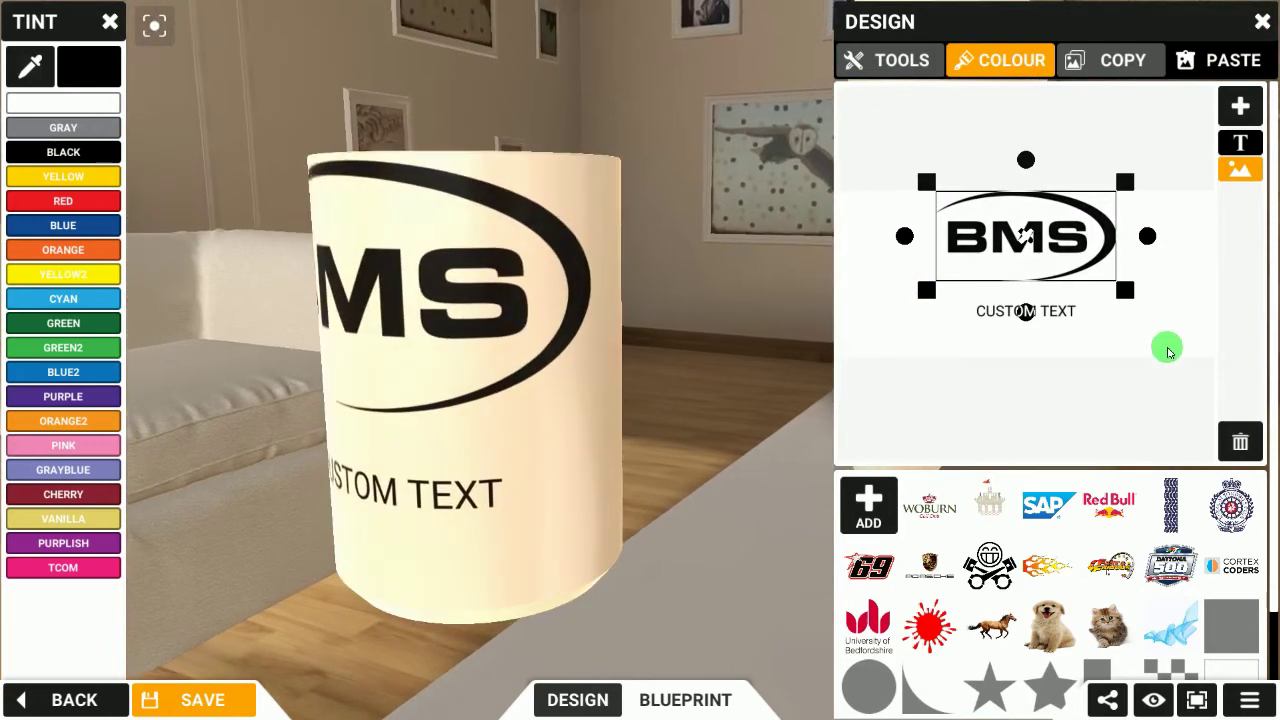
pyautogui.click(1236, 445)
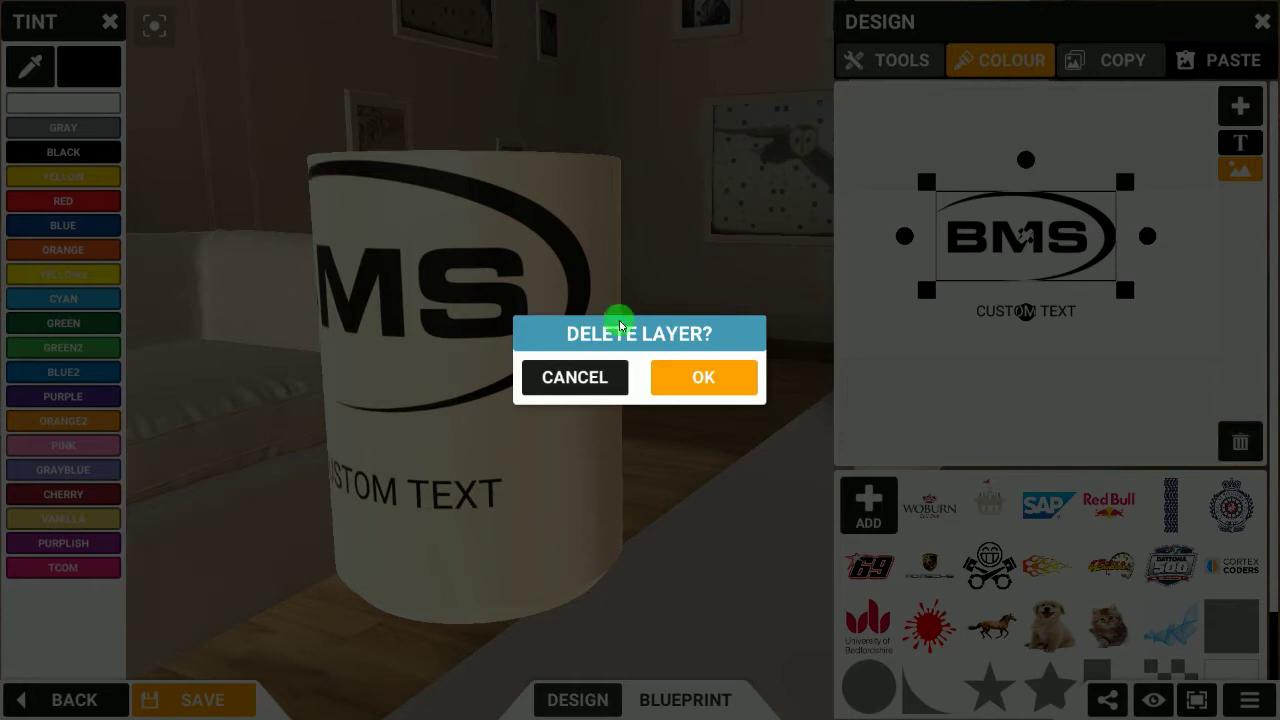
pyautogui.click(705, 380)
pyautogui.click(1003, 314)
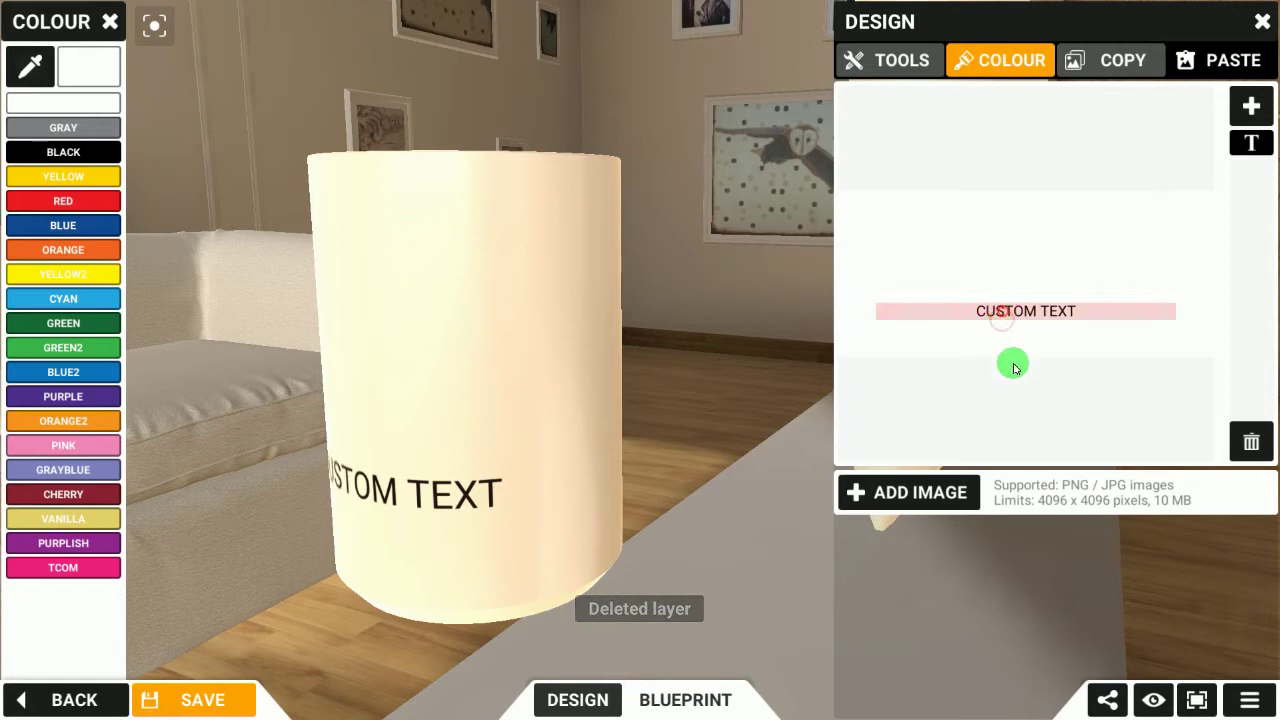
pyautogui.moveTo(987, 313); pyautogui.dragTo(970, 228)
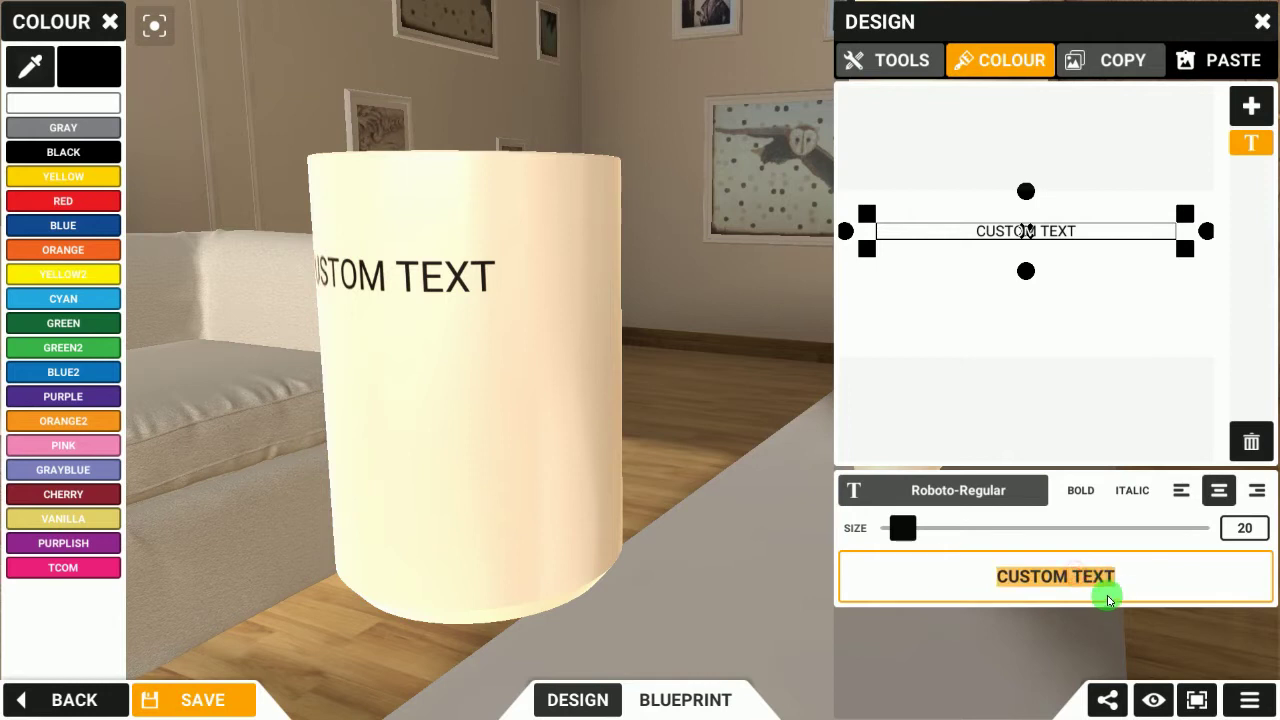
# - Replace the CUSTOM TEXT wording with a possessive first name followed by "MUG" and make the text bold
pyautogui.write('JA')
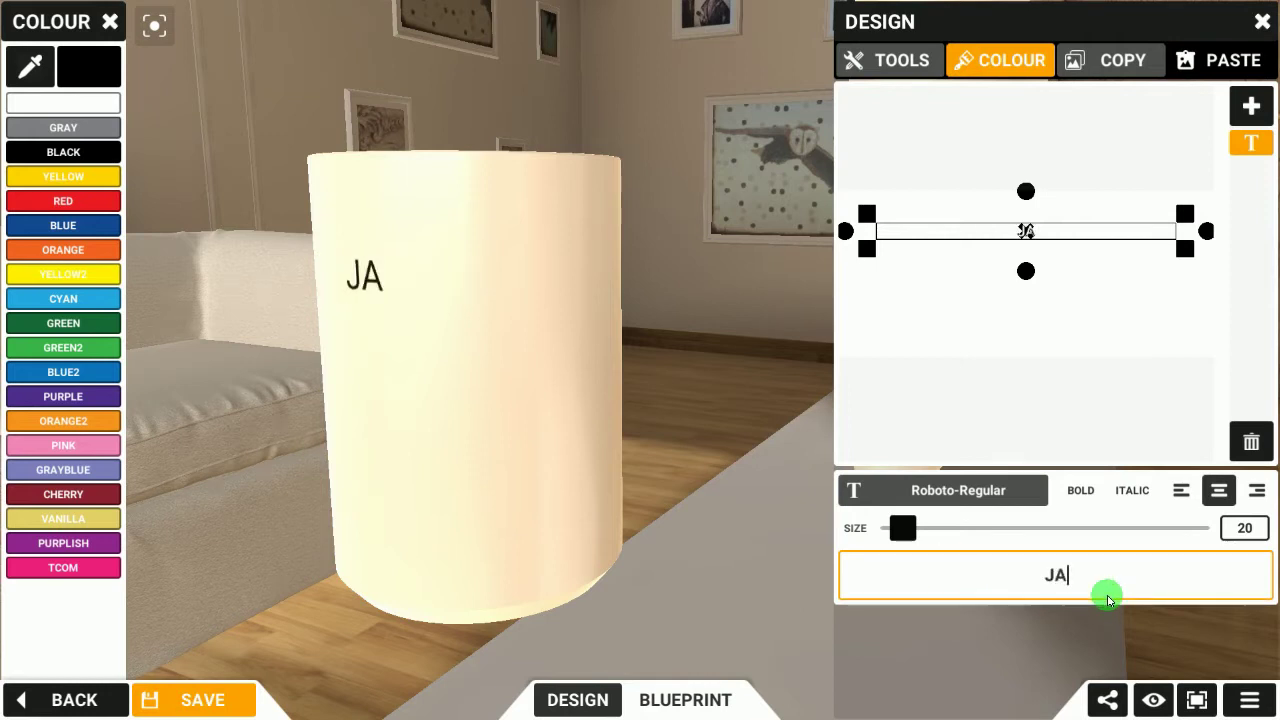
pyautogui.write("MES'")
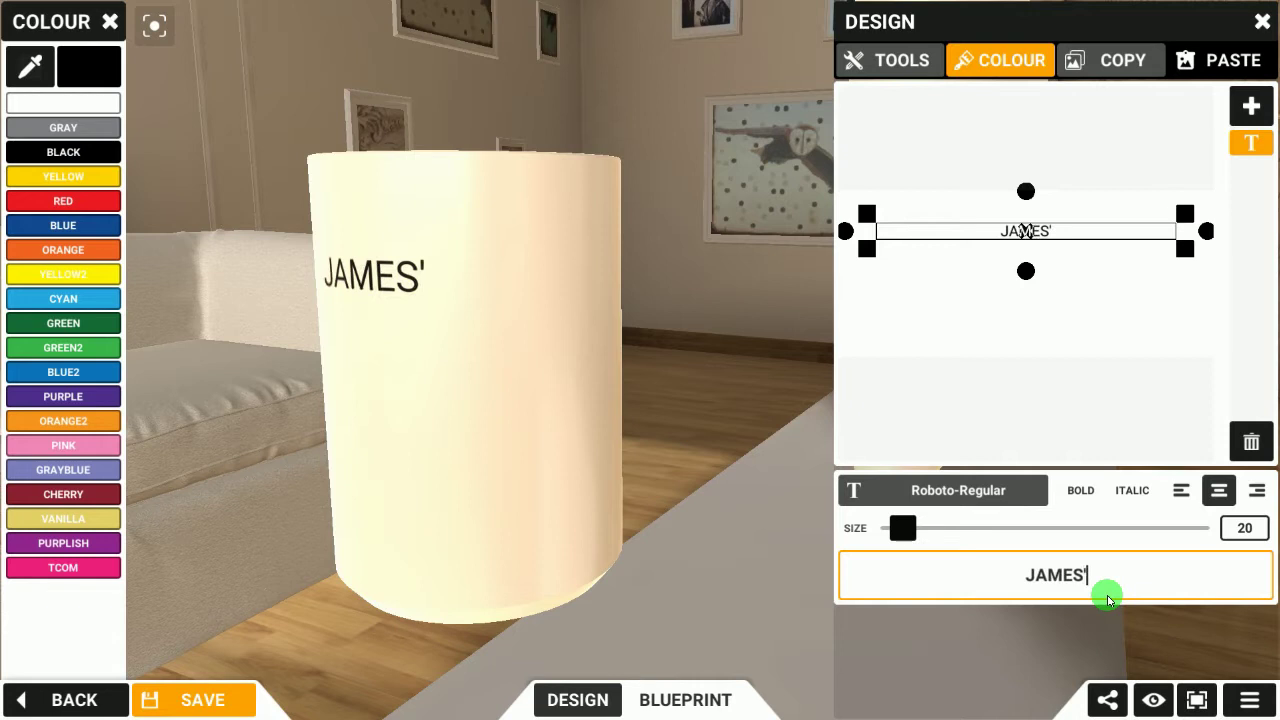
pyautogui.write(' MUG')
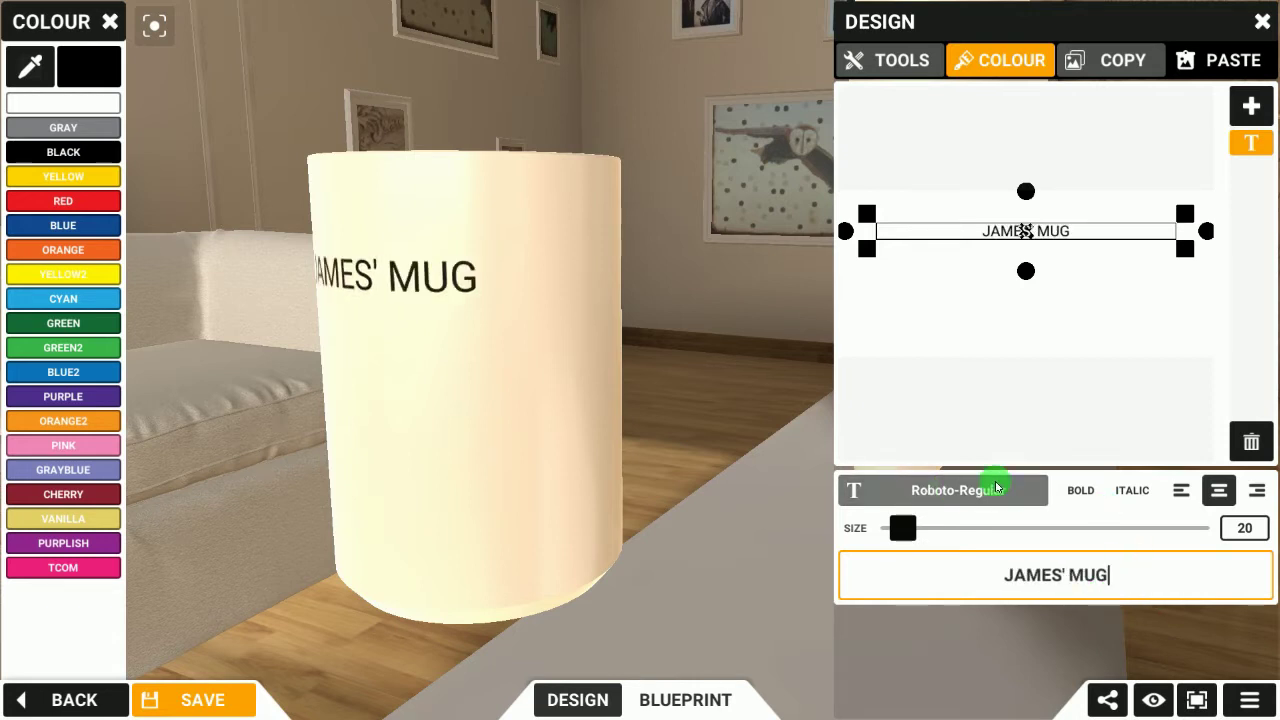
pyautogui.click(1082, 490)
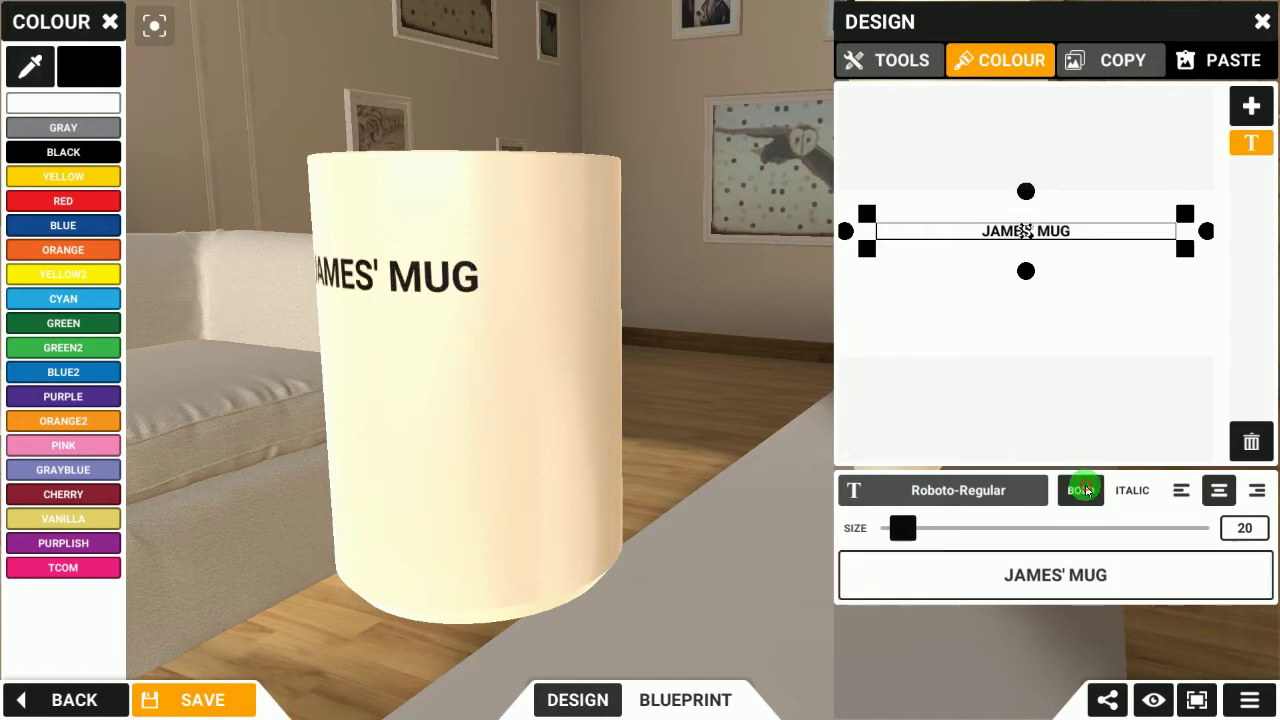
# - Set the mug text's size to 27 and change its font to Tinos after trying Satisfy
pyautogui.click(913, 555)
pyautogui.moveTo(910, 532); pyautogui.dragTo(907, 528)
pyautogui.click(942, 488)
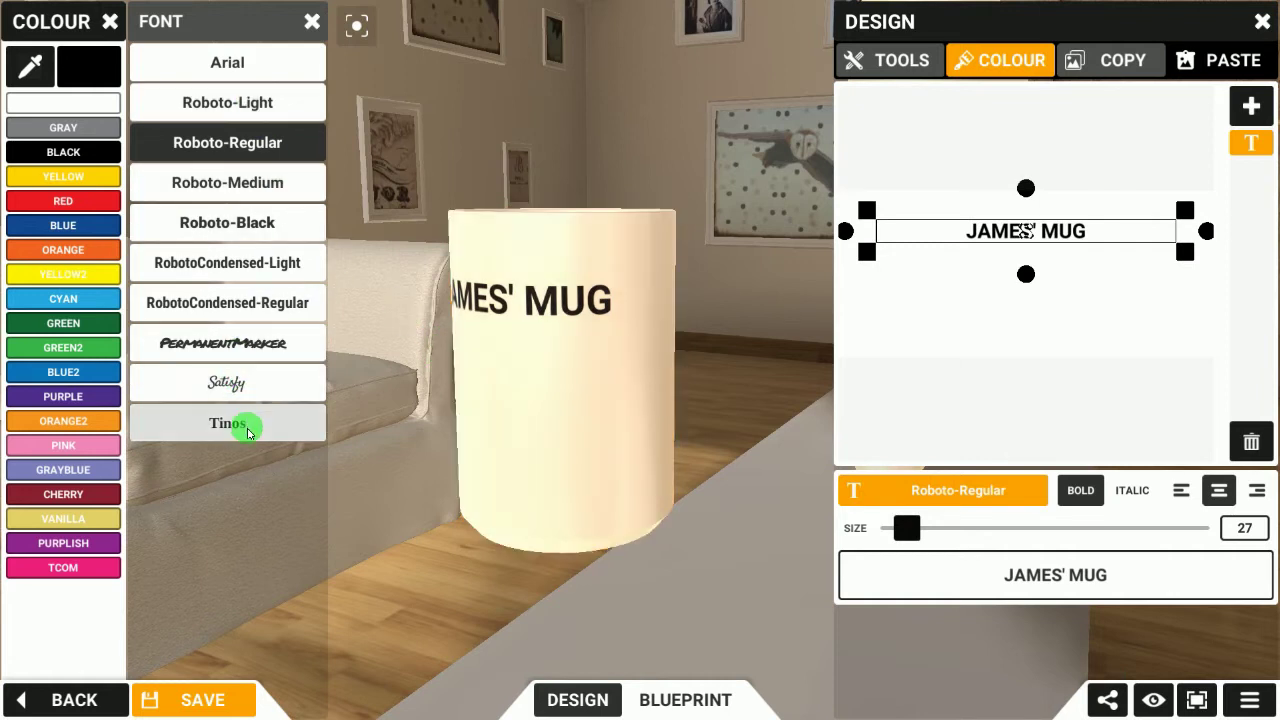
pyautogui.click(240, 386)
pyautogui.moveTo(551, 337); pyautogui.dragTo(300, 351)
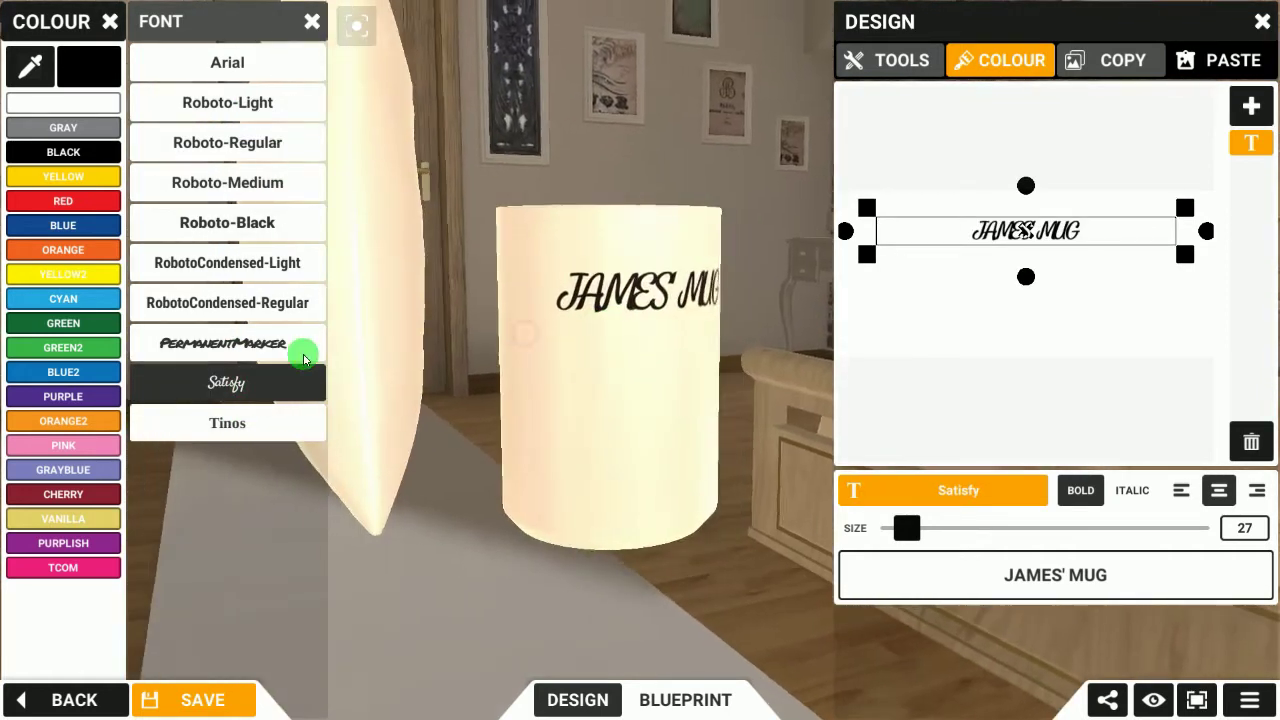
pyautogui.click(222, 423)
pyautogui.moveTo(576, 335); pyautogui.dragTo(983, 531)
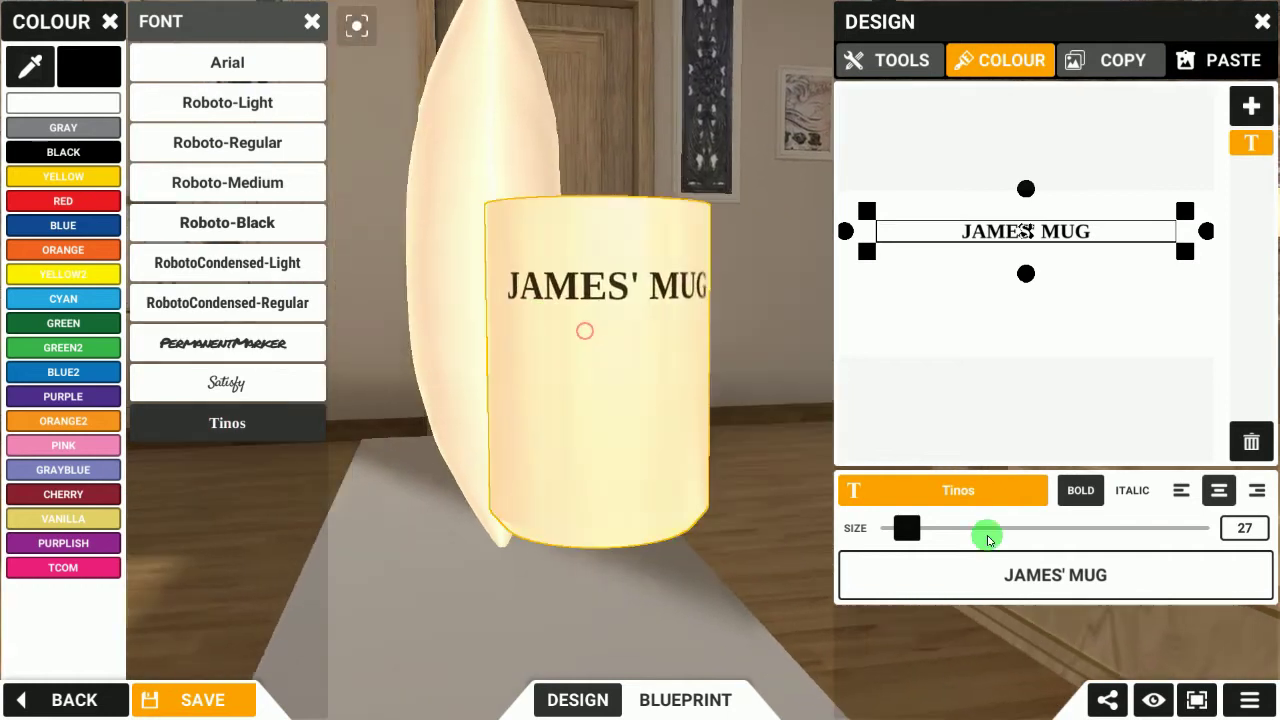
# - Try red and cyan on the mug's text and return its colour to black
pyautogui.click(70, 212)
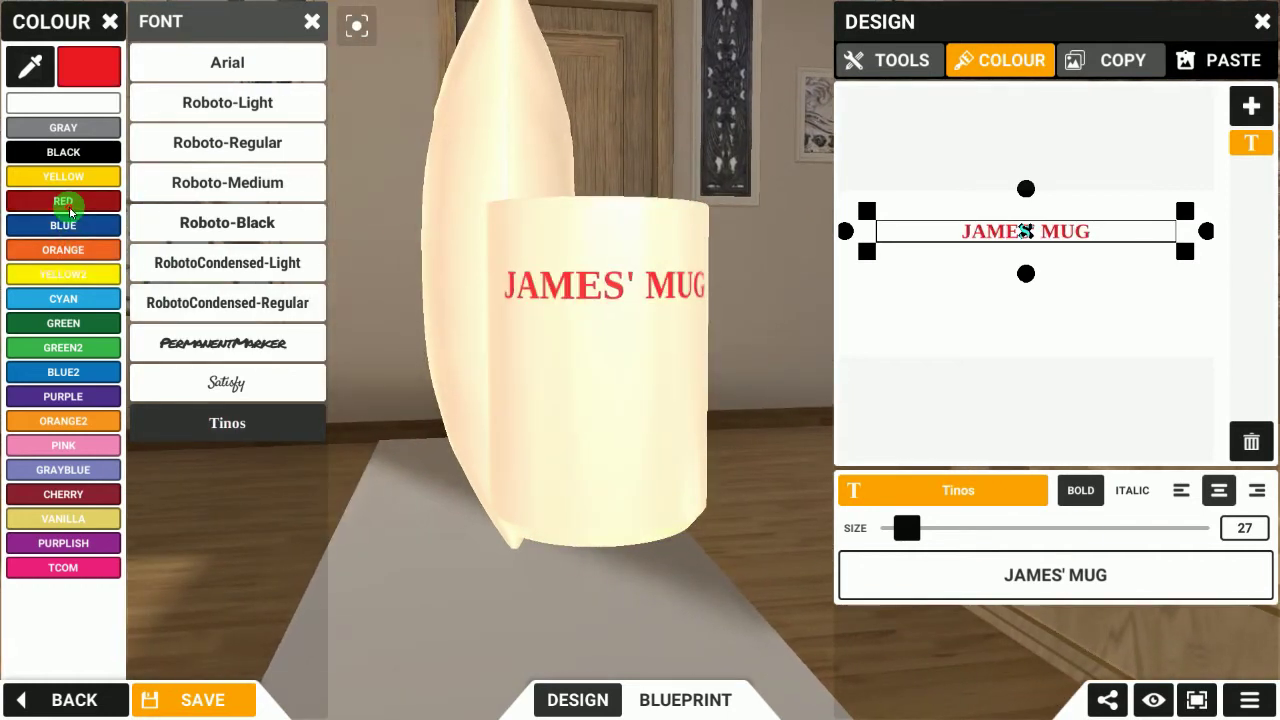
pyautogui.click(70, 297)
pyautogui.moveTo(621, 357); pyautogui.dragTo(1061, 432)
pyautogui.click(50, 148)
# - Move the text slightly higher in the mug's design and close the font and colour choices
pyautogui.click(1022, 262)
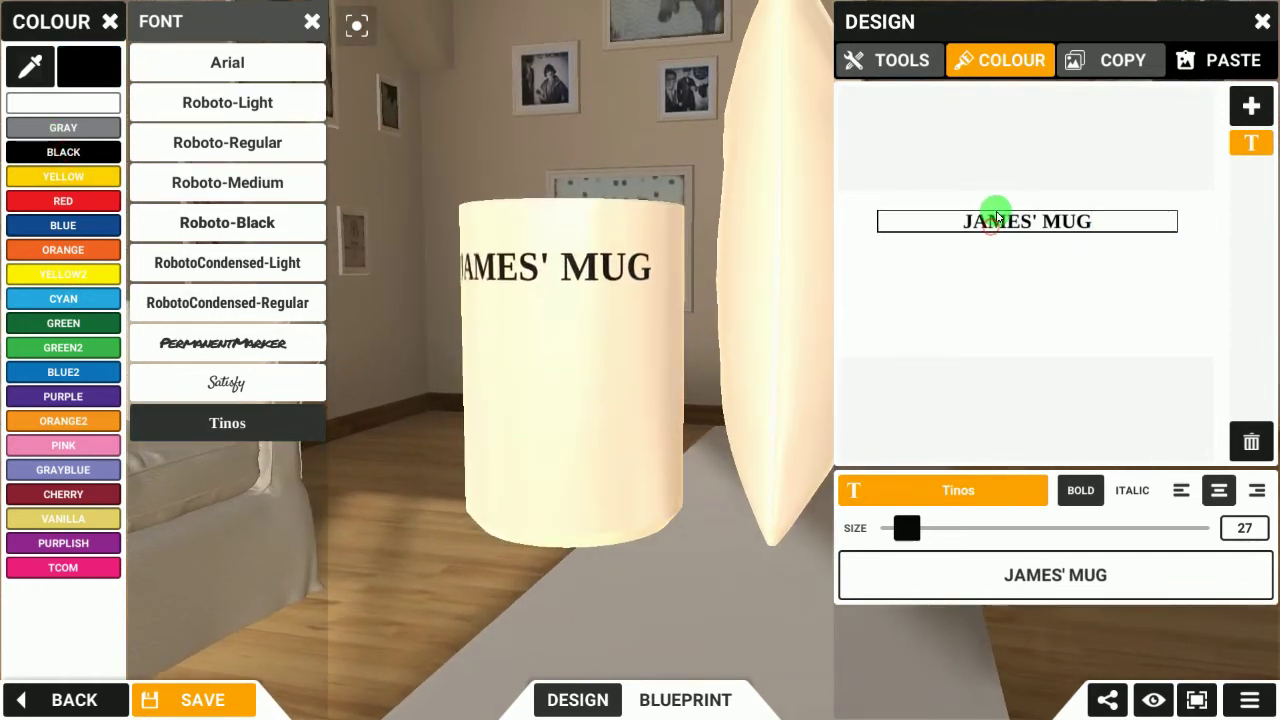
pyautogui.click(540, 315)
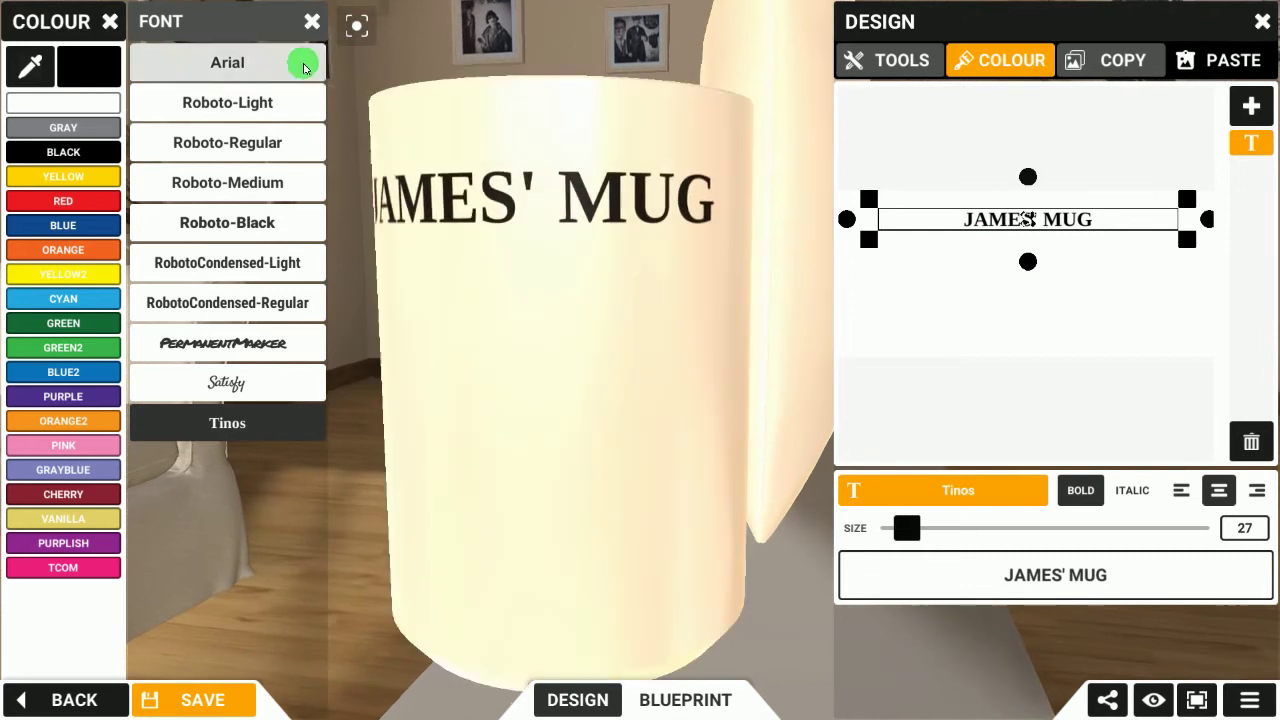
pyautogui.click(312, 21)
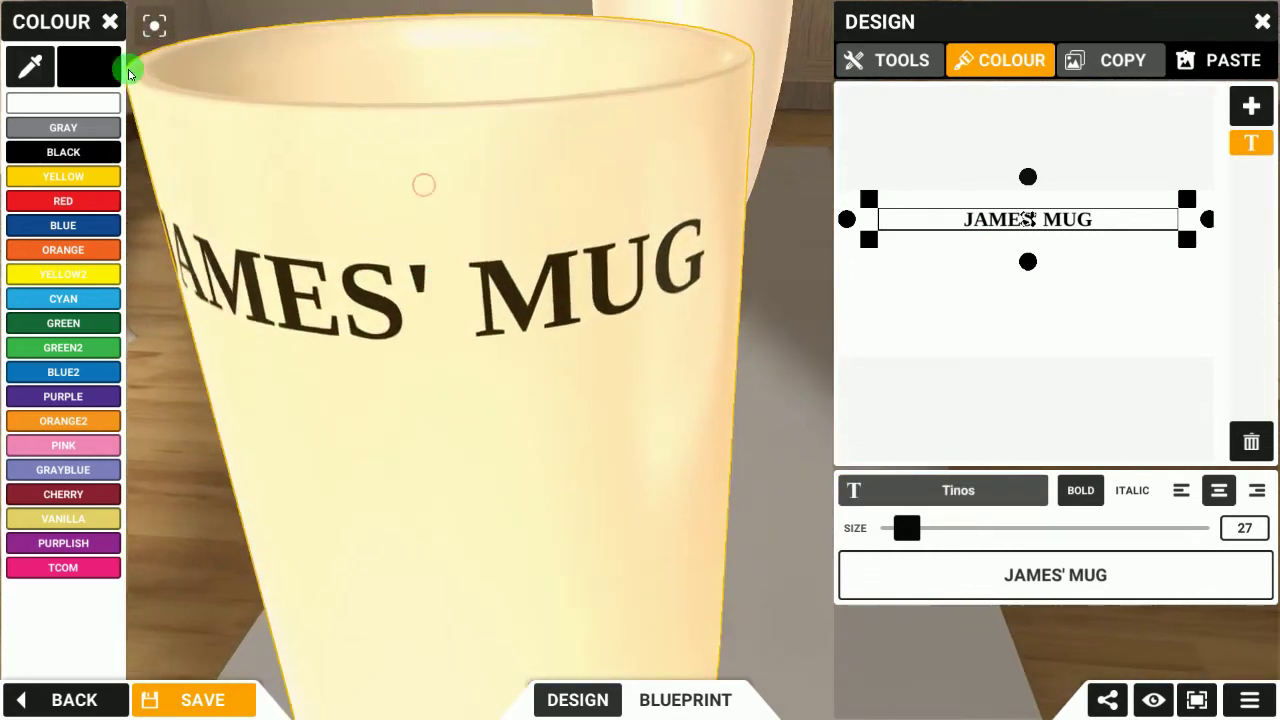
pyautogui.click(110, 21)
# - Inspect the lettering on the mug and deselect the text layer in the design
pyautogui.moveTo(455, 353); pyautogui.dragTo(446, 341)
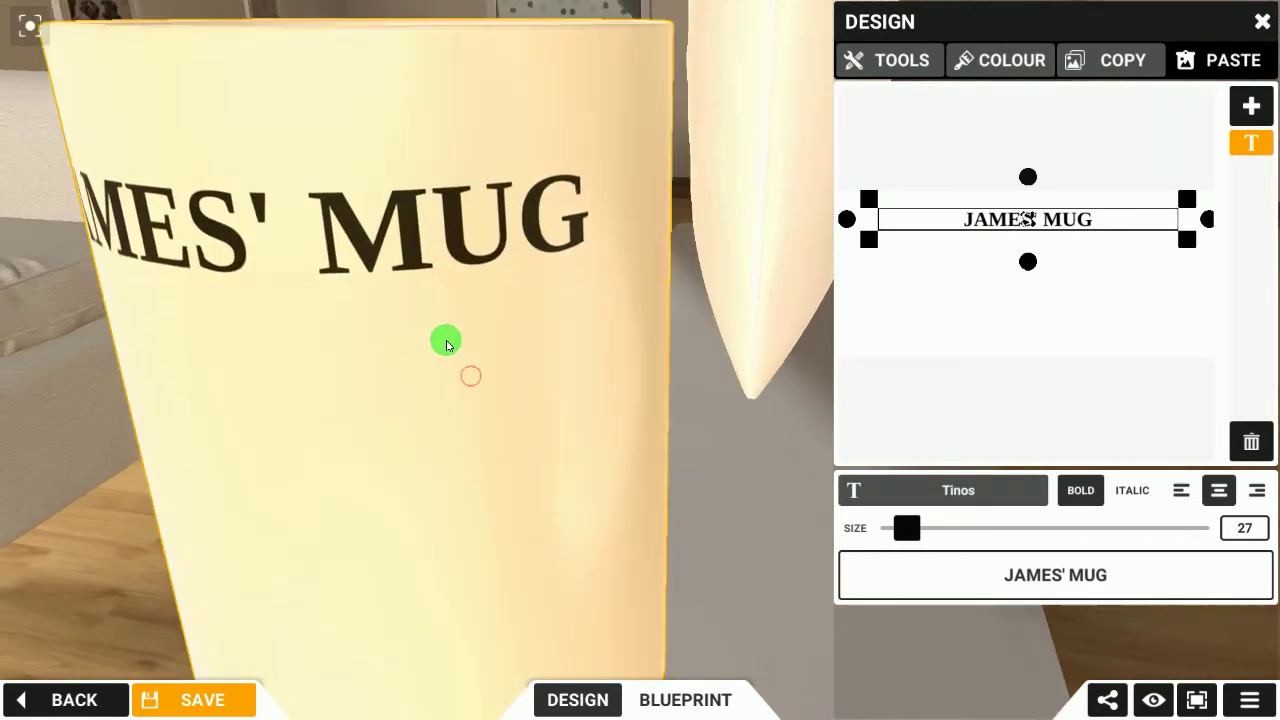
pyautogui.scroll(-2, 380, 361)
pyautogui.moveTo(300, 382); pyautogui.dragTo(431, 328, button='right')
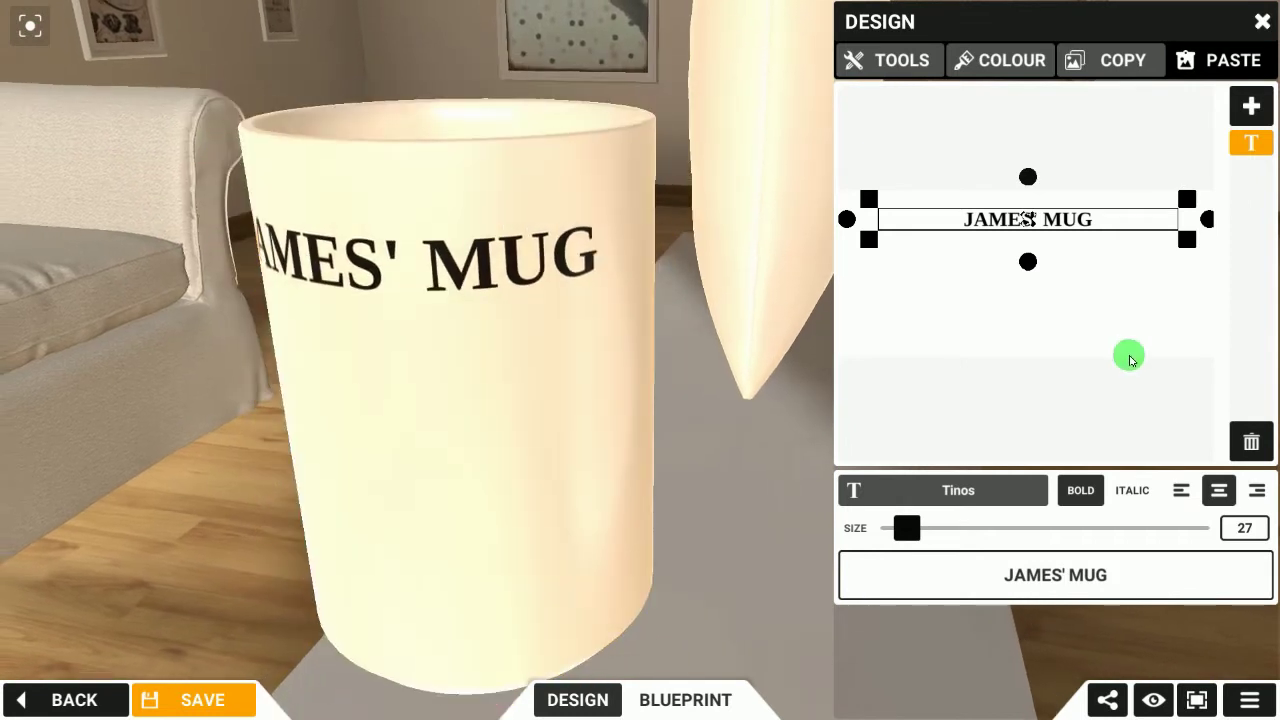
pyautogui.click(945, 299)
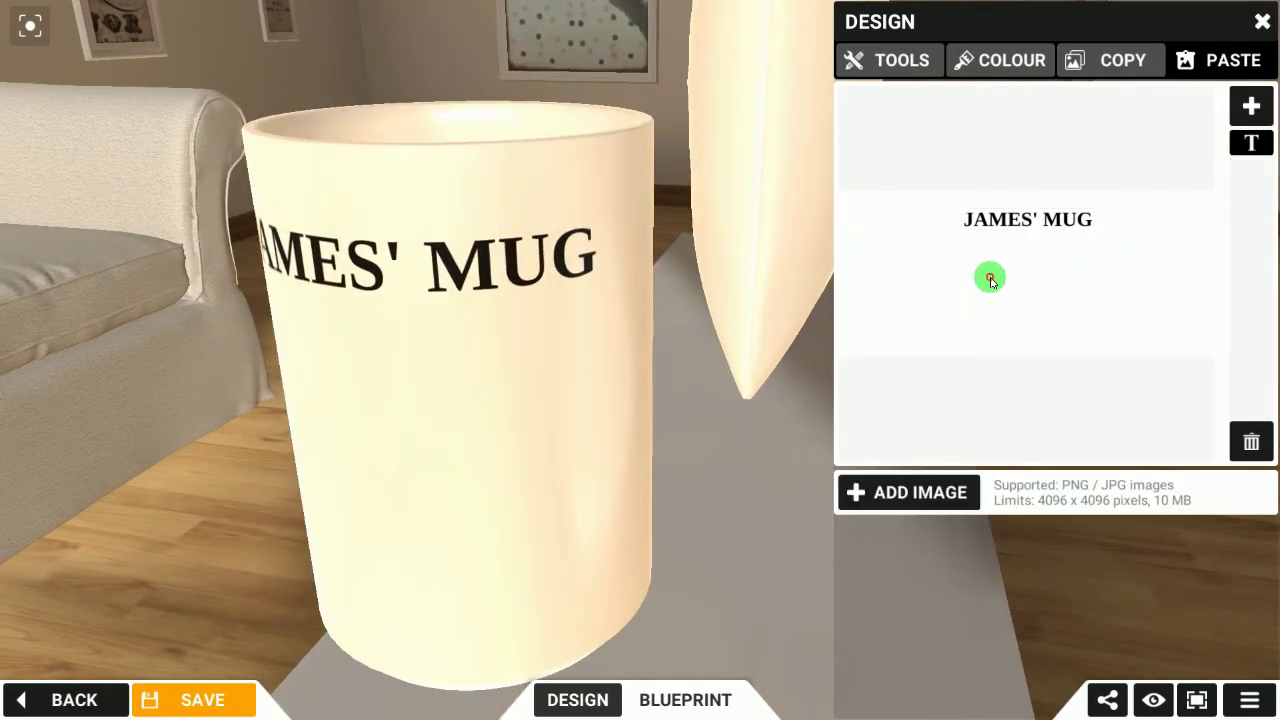
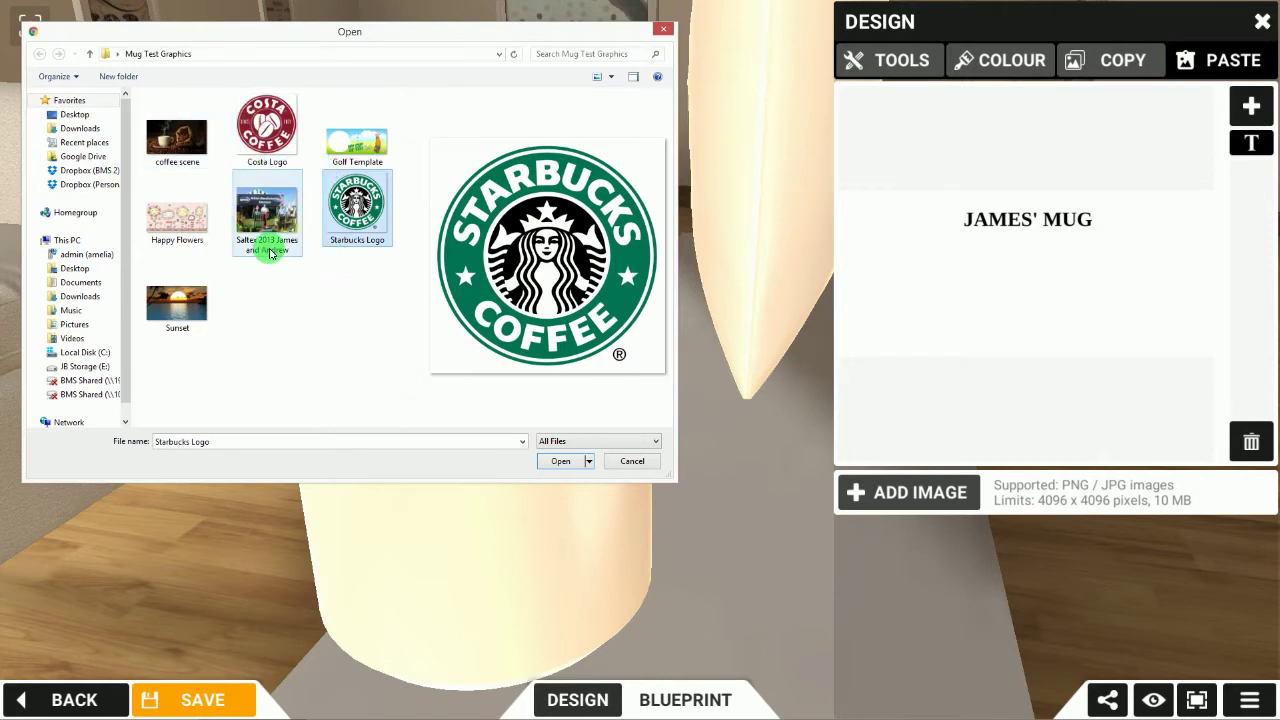
# - Add the "coffee scene" image to the mug's design and place it just below the text
pyautogui.click(178, 146)
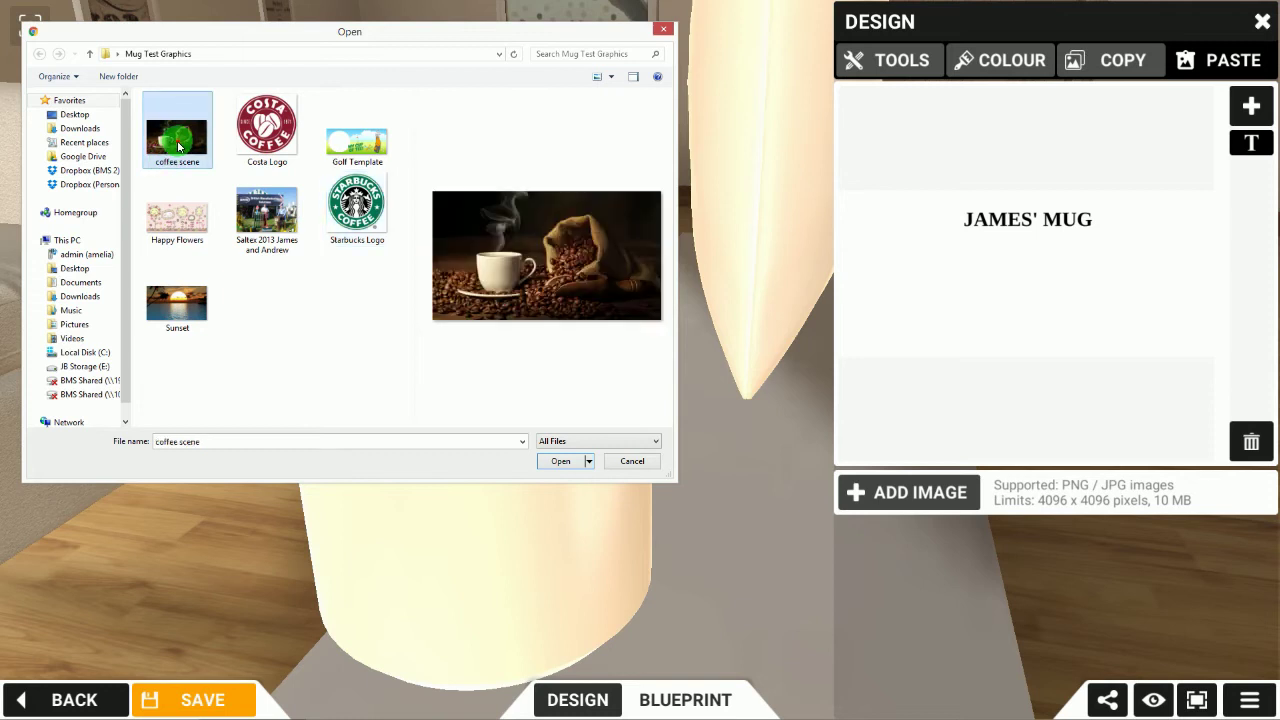
pyautogui.click(560, 461)
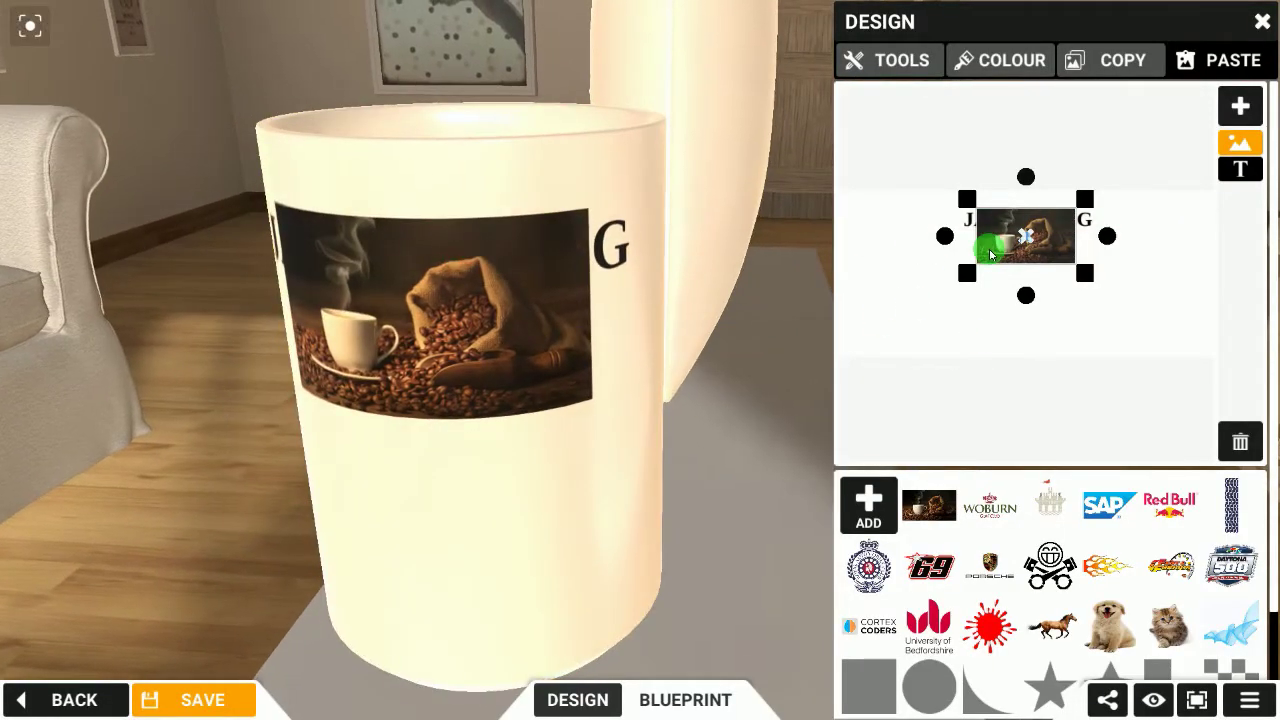
pyautogui.moveTo(991, 243)
pyautogui.mouseDown()
pyautogui.moveTo(971, 294)
pyautogui.moveTo(994, 259)
pyautogui.mouseUp()
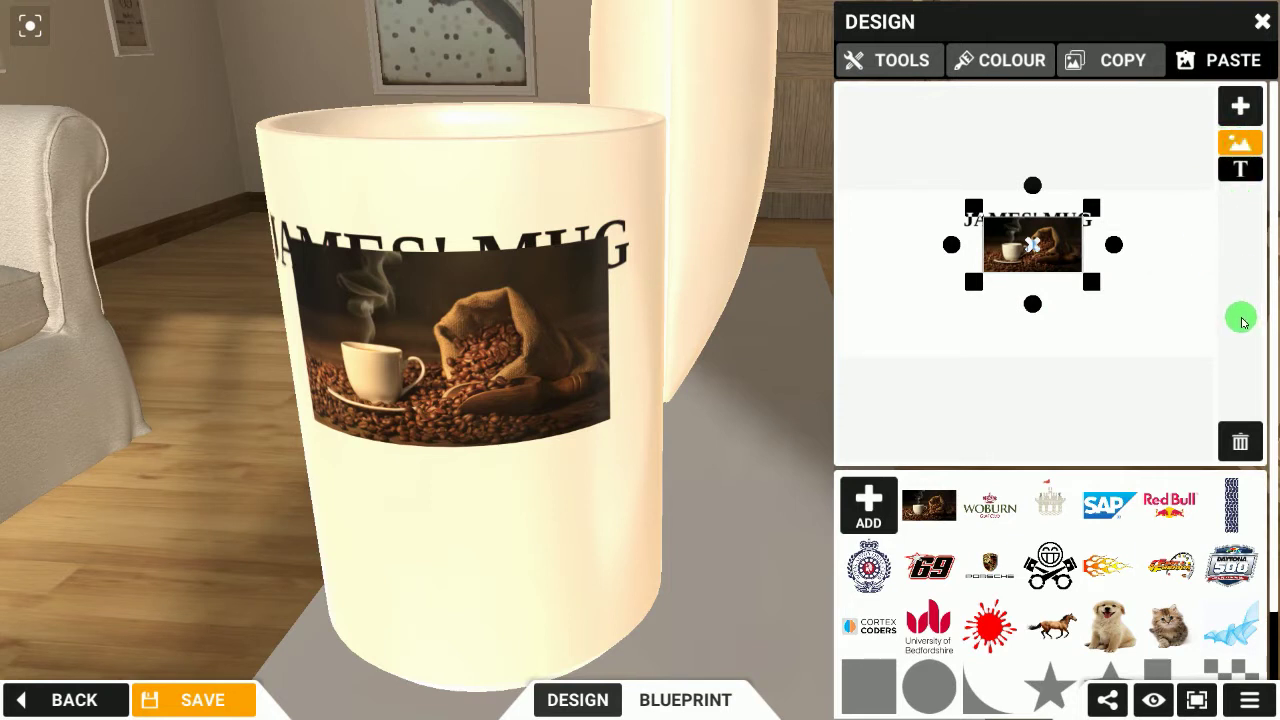
pyautogui.moveTo(1017, 262)
pyautogui.mouseDown()
pyautogui.moveTo(994, 269)
pyautogui.moveTo(1005, 262)
pyautogui.mouseUp()
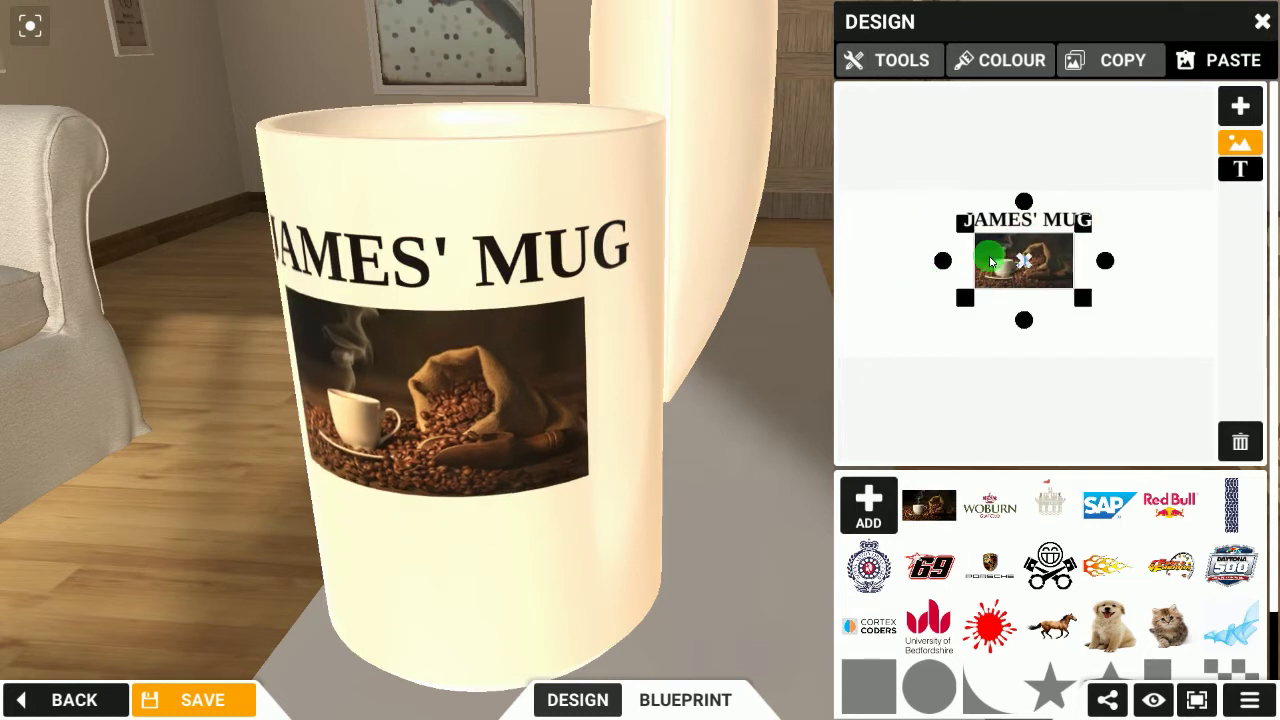
# - Move the coffee scene image down one layer so it sits behind the text, and deselect it
pyautogui.click(880, 62)
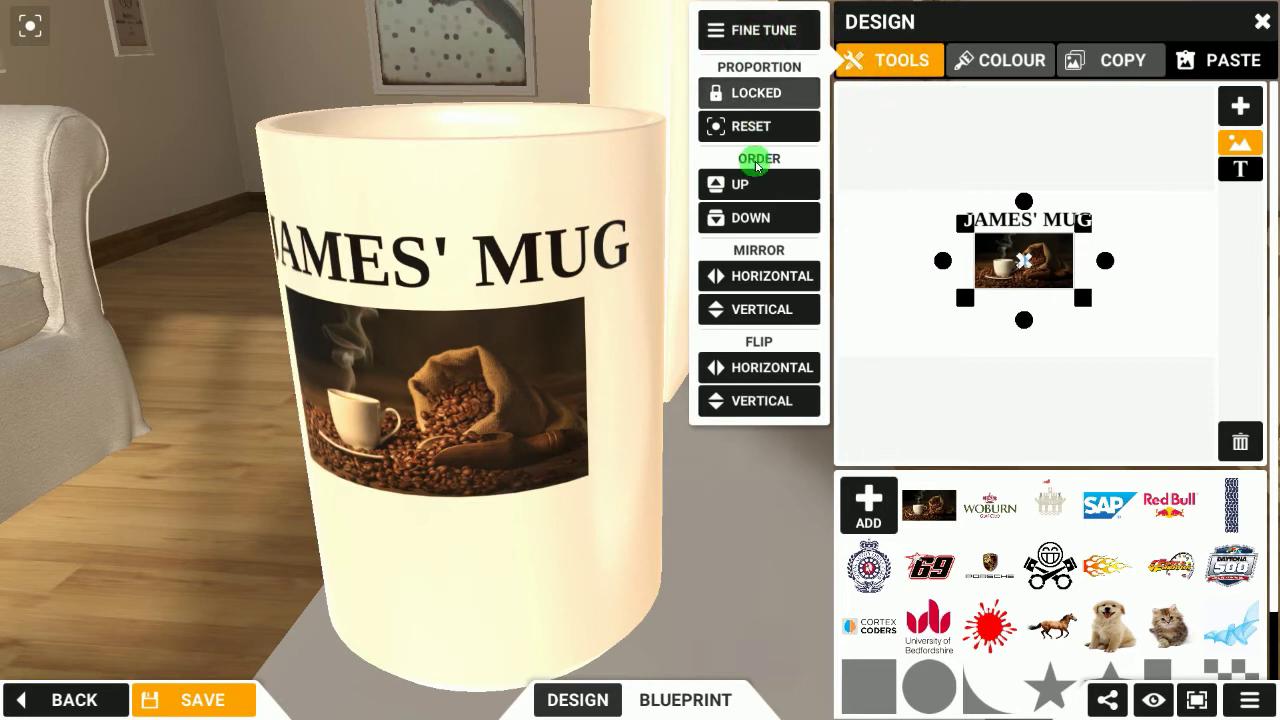
pyautogui.click(768, 178)
pyautogui.click(763, 217)
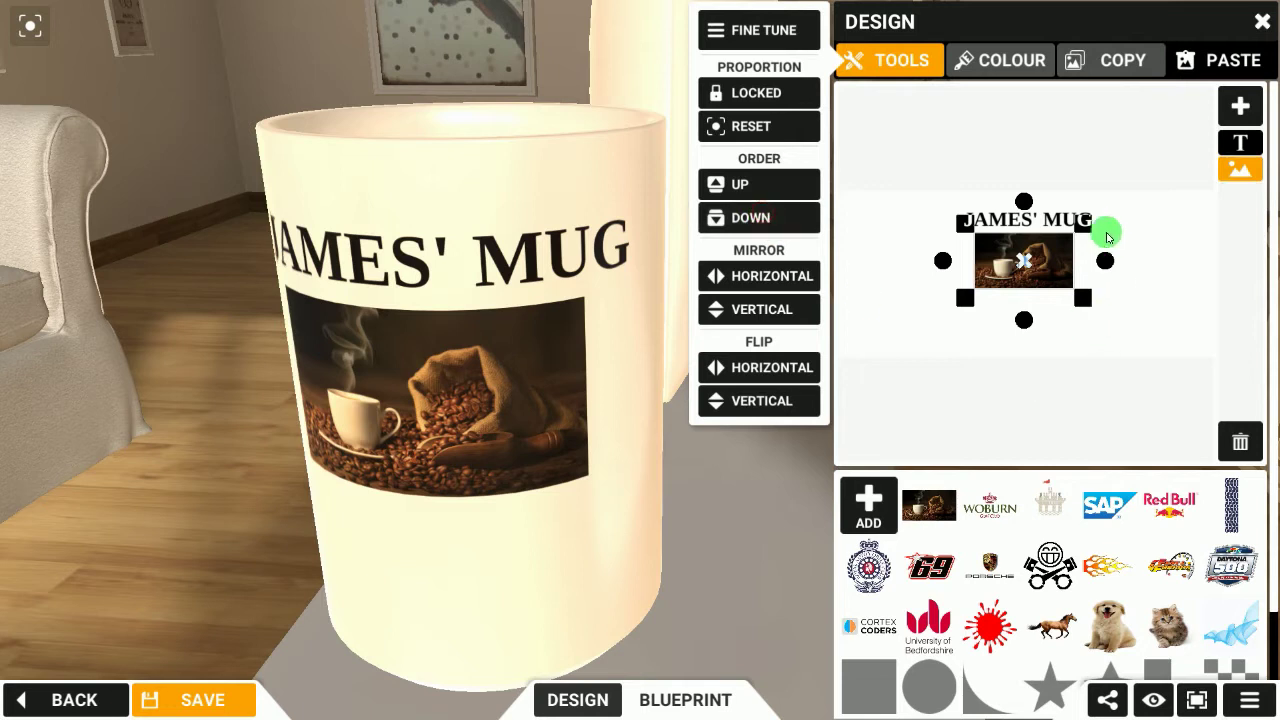
pyautogui.click(928, 279)
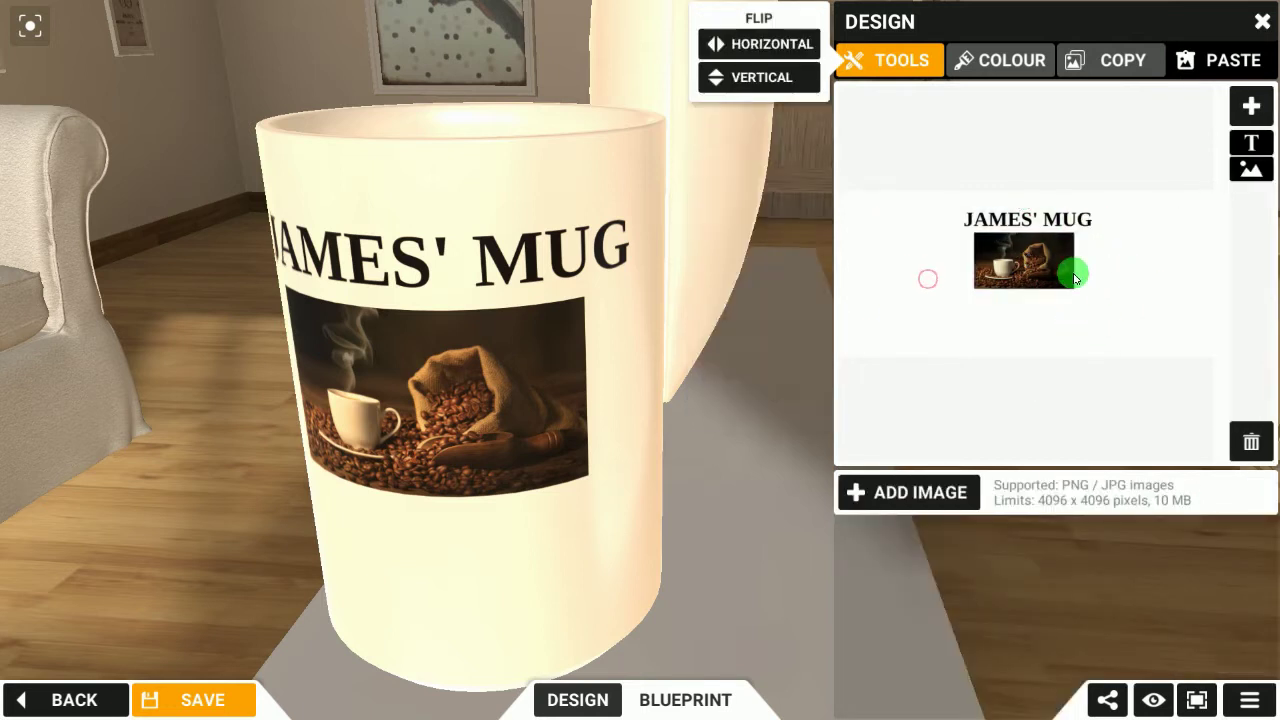
# - Enlarge the coffee scene image to cover the mug's whole printable area and close the tool options
pyautogui.moveTo(1000, 248); pyautogui.dragTo(992, 243)
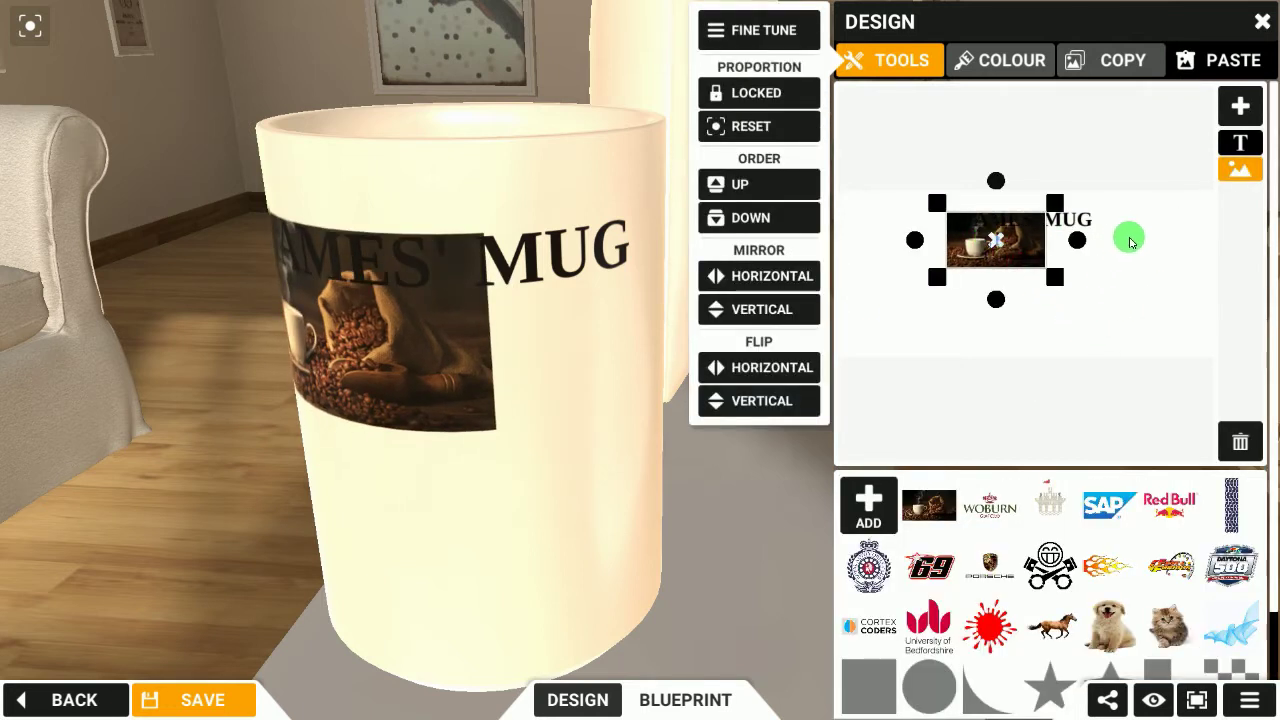
pyautogui.moveTo(1054, 277); pyautogui.dragTo(1156, 358)
pyautogui.moveTo(1050, 318); pyautogui.dragTo(1098, 350)
pyautogui.moveTo(510, 364); pyautogui.dragTo(834, 126)
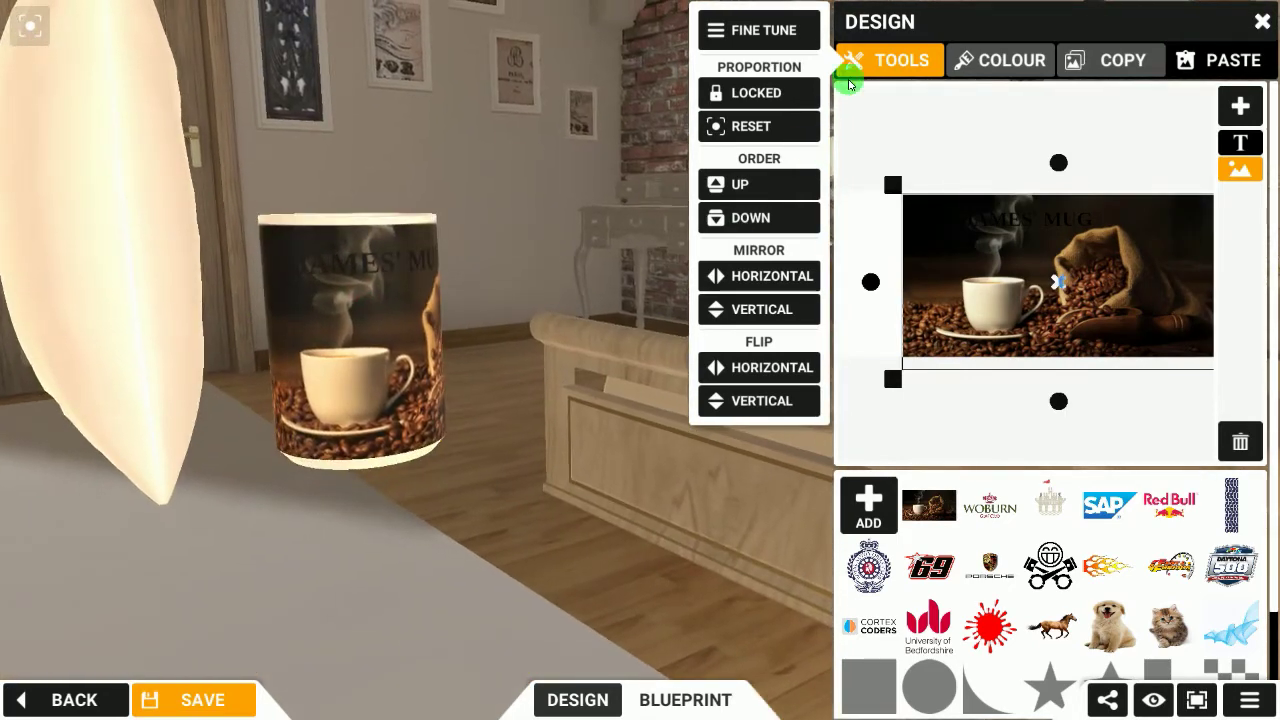
pyautogui.click(891, 55)
pyautogui.moveTo(885, 393); pyautogui.dragTo(807, 407)
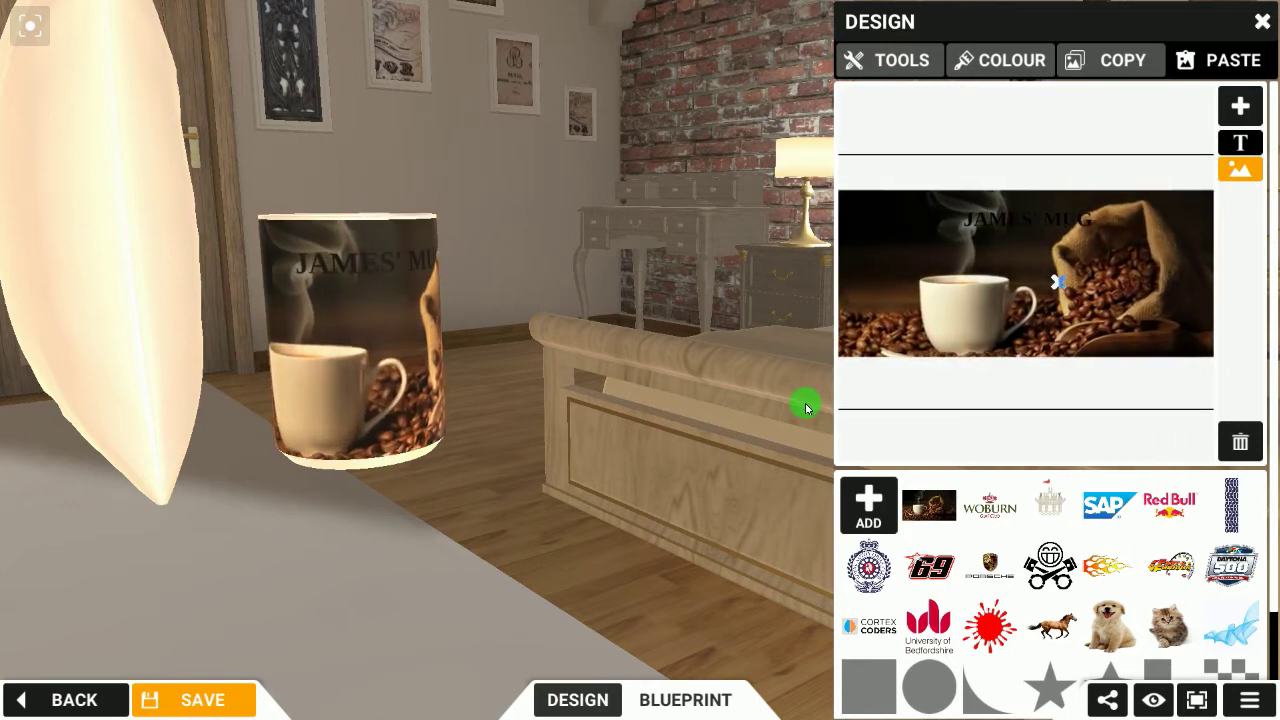
# - Change the mug text's colour to white
pyautogui.moveTo(389, 356); pyautogui.dragTo(490, 350)
pyautogui.click(985, 225)
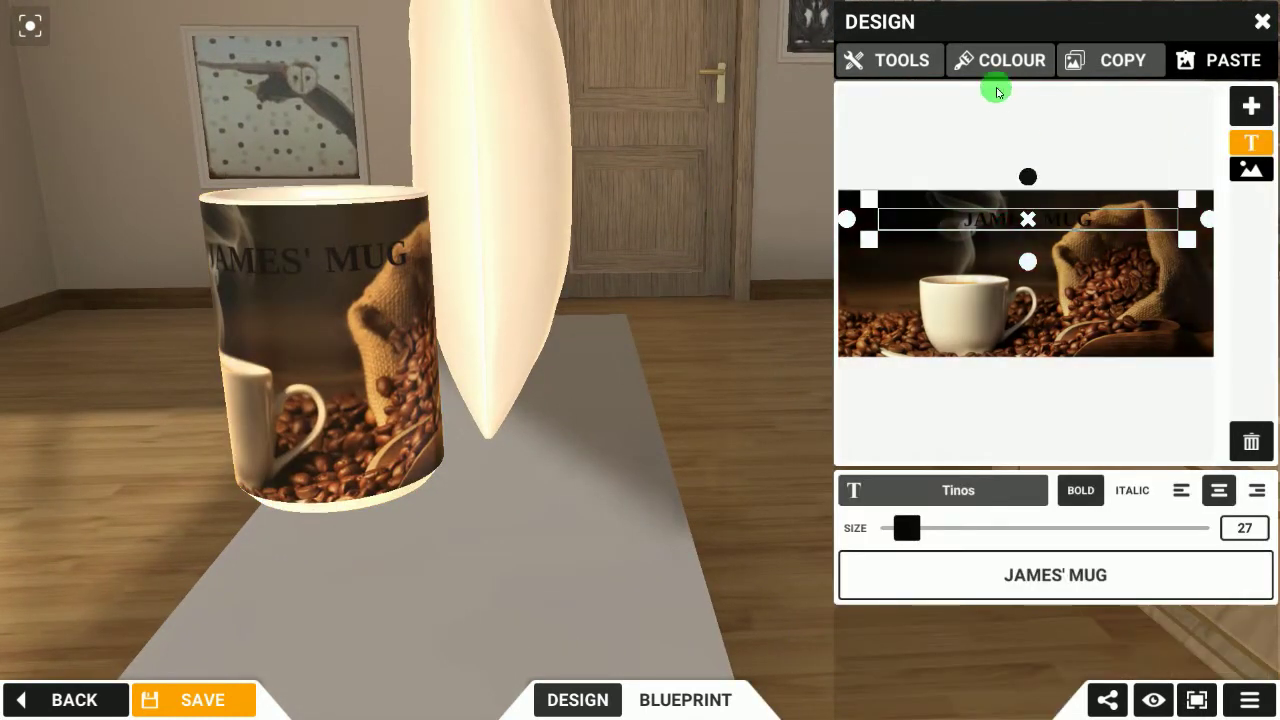
pyautogui.click(1005, 75)
pyautogui.click(60, 108)
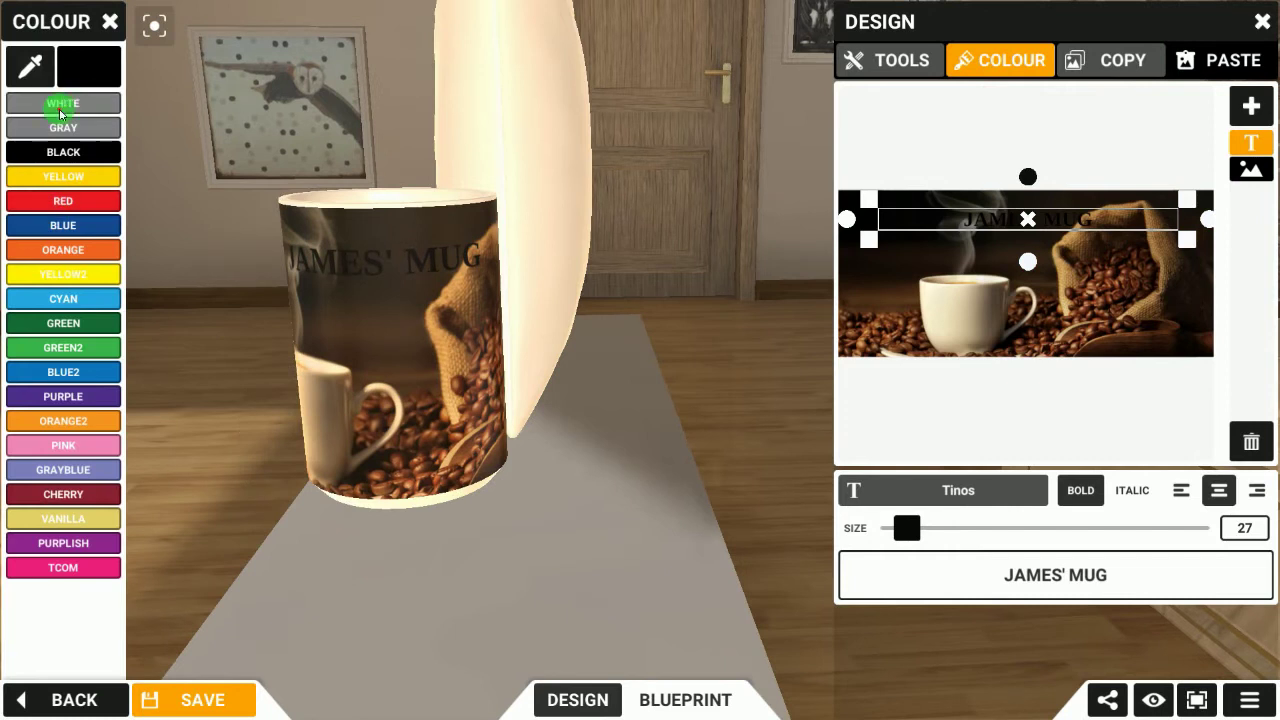
pyautogui.moveTo(443, 366); pyautogui.dragTo(640, 345)
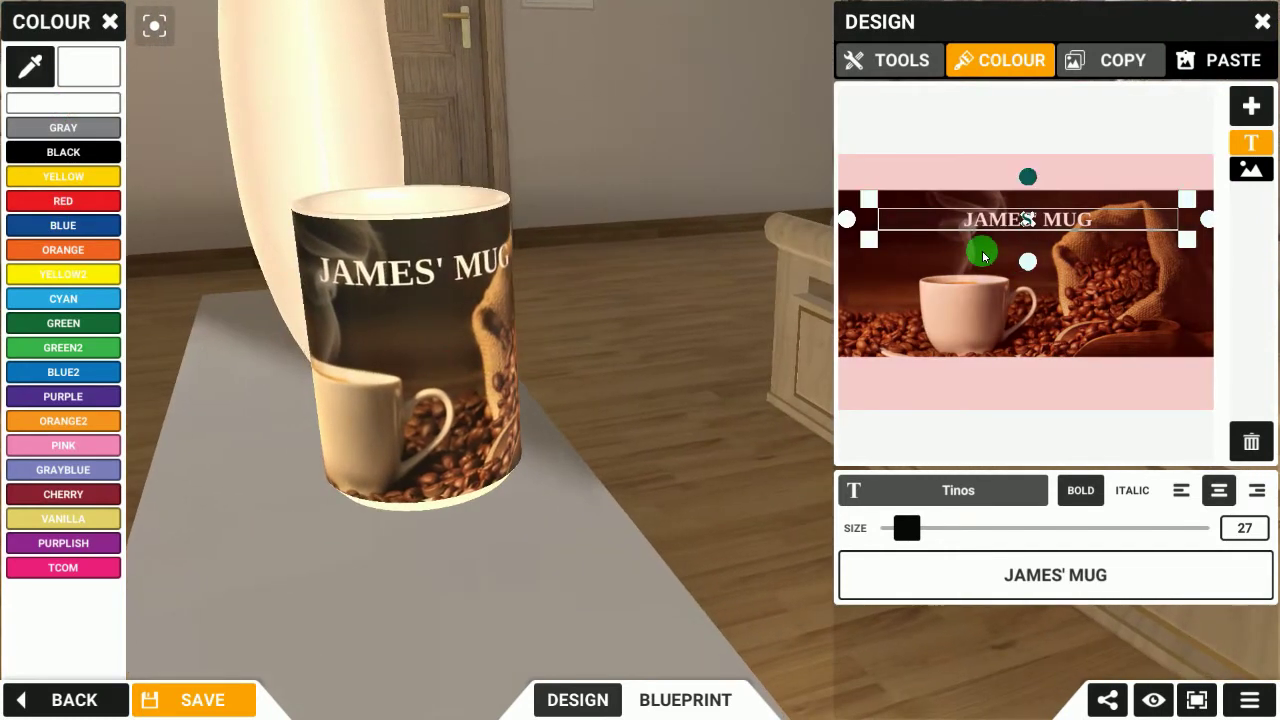
# - Narrow the text box and move the text closer to the printable area's upper edge
pyautogui.moveTo(864, 244); pyautogui.dragTo(981, 212)
pyautogui.click(982, 226)
pyautogui.moveTo(454, 286); pyautogui.dragTo(464, 284)
pyautogui.scroll(3, 464, 287)
pyautogui.moveTo(967, 219); pyautogui.dragTo(971, 218)
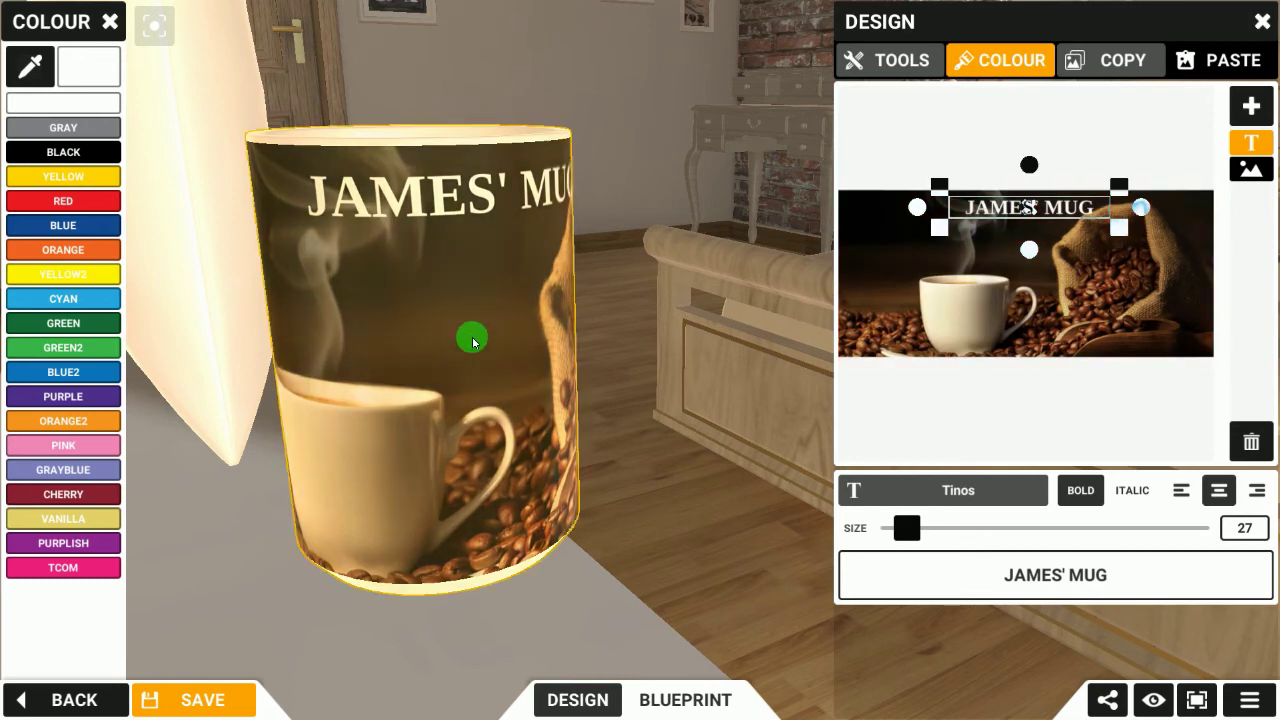
# - Deselect the text layer, check the mug's design, and save the customization
pyautogui.click(873, 155)
pyautogui.moveTo(752, 251); pyautogui.dragTo(909, 292)
pyautogui.moveTo(374, 403)
pyautogui.mouseDown()
pyautogui.moveTo(380, 323)
pyautogui.moveTo(383, 369)
pyautogui.moveTo(374, 354)
pyautogui.moveTo(538, 331)
pyautogui.moveTo(394, 357)
pyautogui.moveTo(534, 383)
pyautogui.moveTo(268, 649)
pyautogui.moveTo(583, 300)
pyautogui.moveTo(471, 403)
pyautogui.moveTo(355, 403)
pyautogui.mouseUp()
pyautogui.click(200, 700)
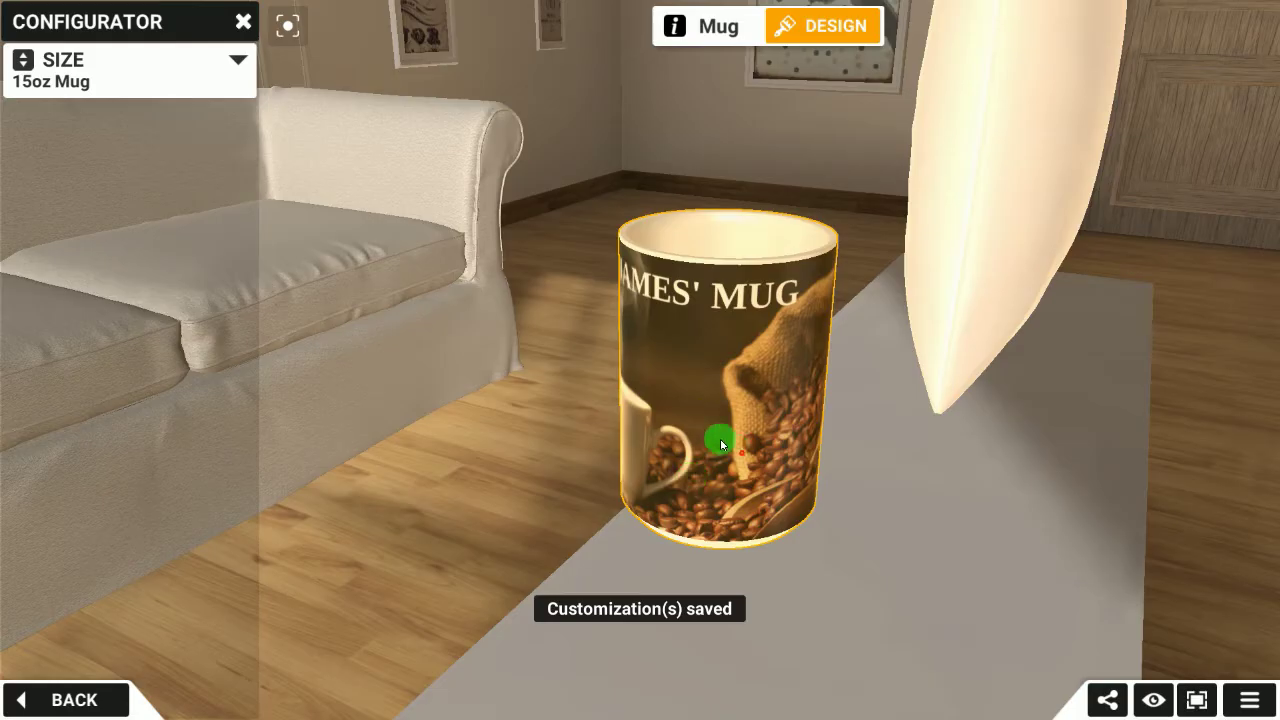
# - Create a shared link to the customized mug and copy its URL
pyautogui.moveTo(720, 443); pyautogui.dragTo(668, 434)
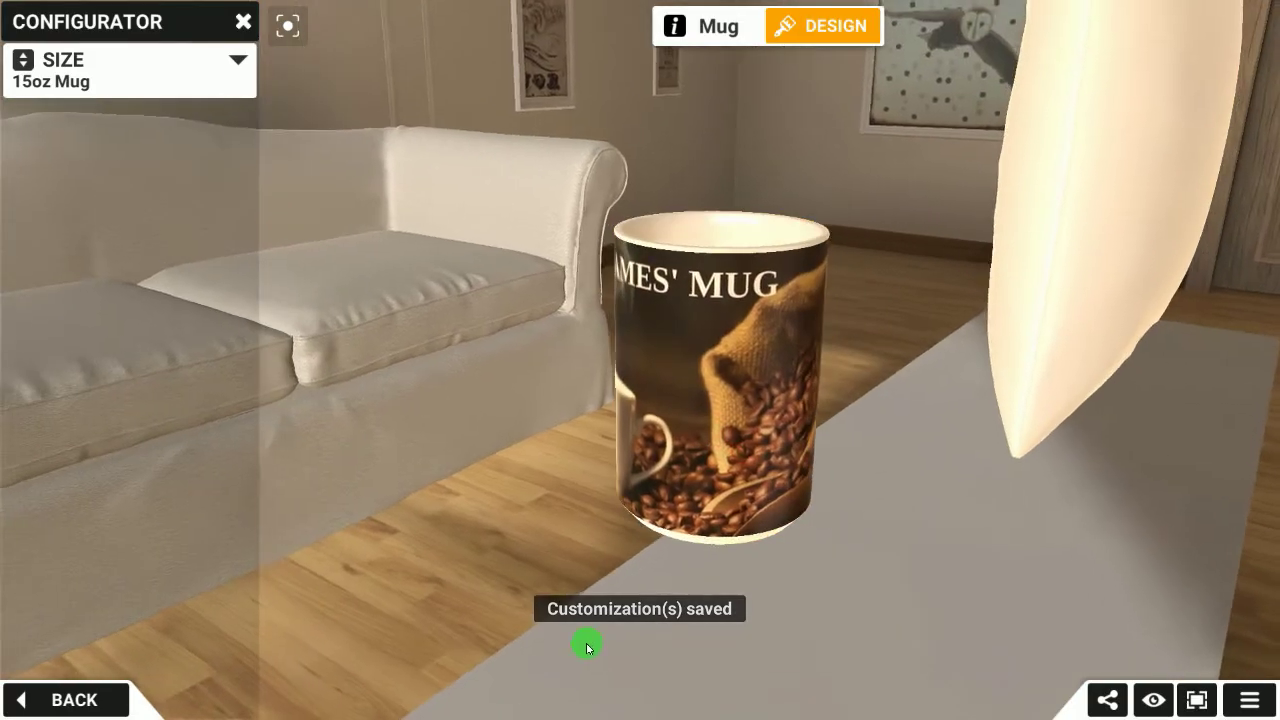
pyautogui.moveTo(812, 367); pyautogui.dragTo(754, 400)
pyautogui.moveTo(733, 427); pyautogui.dragTo(575, 343, button='right')
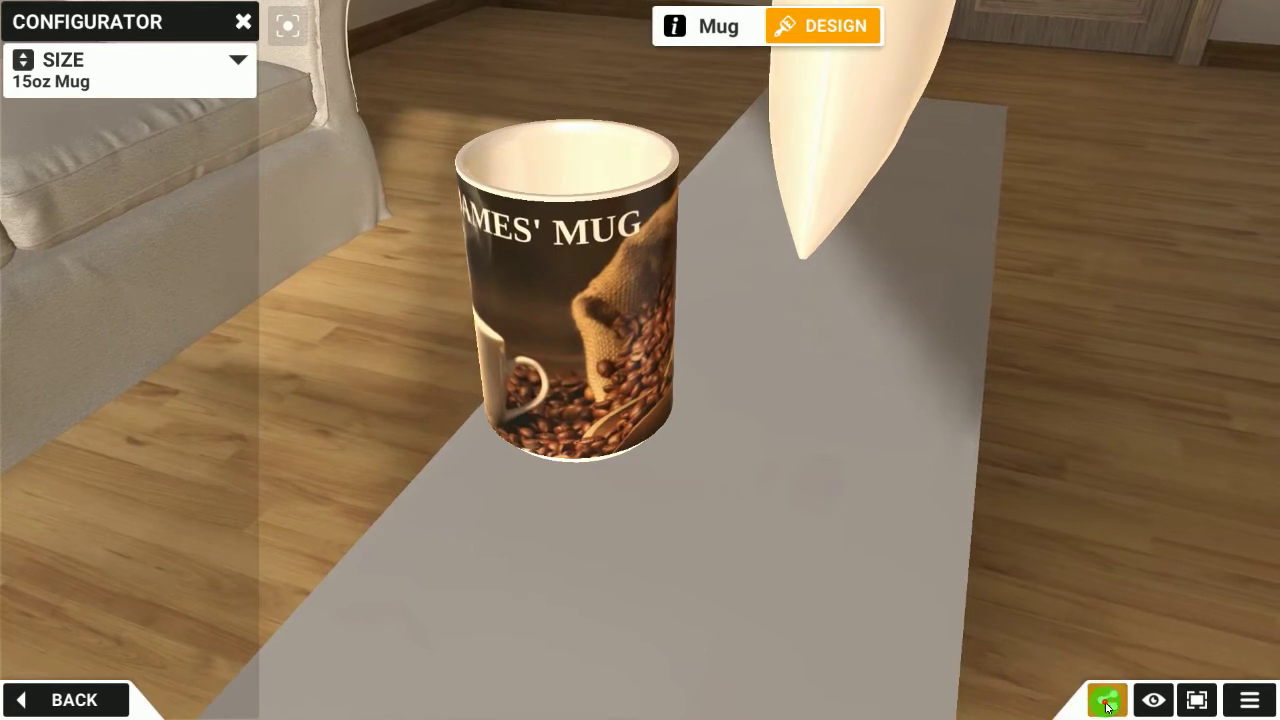
pyautogui.click(1107, 703)
pyautogui.click(1110, 613)
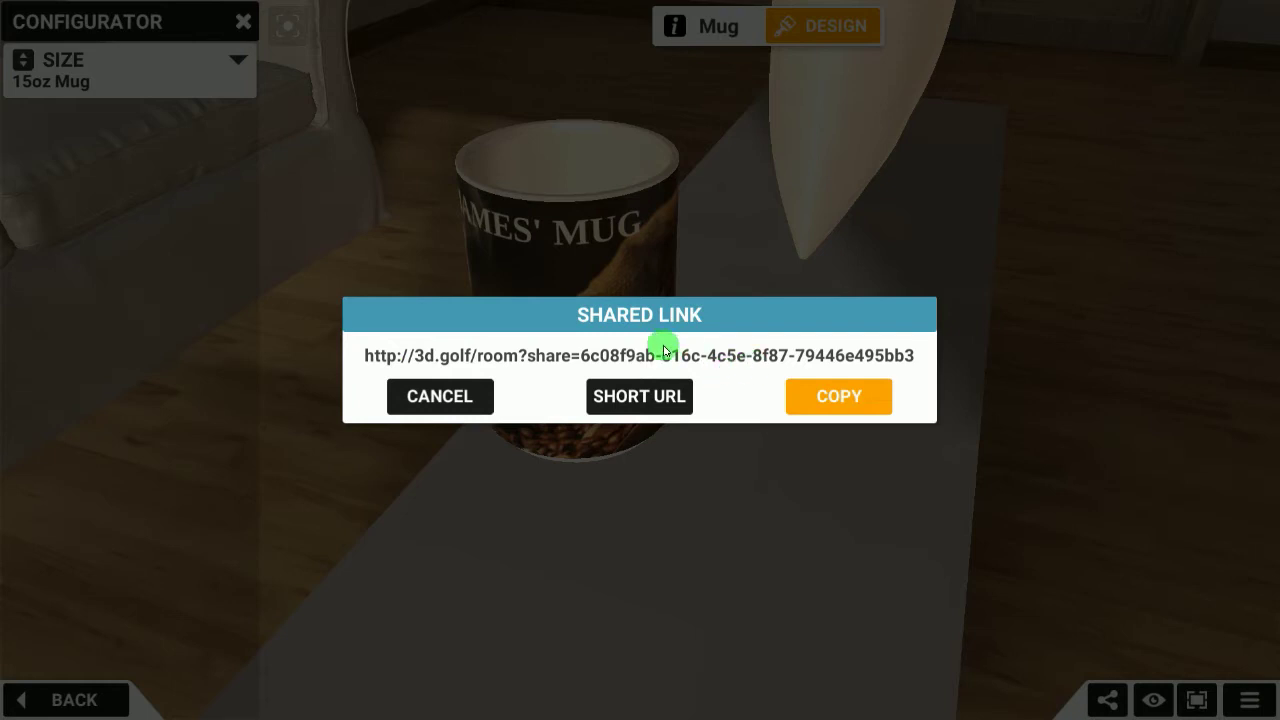
pyautogui.click(846, 401)
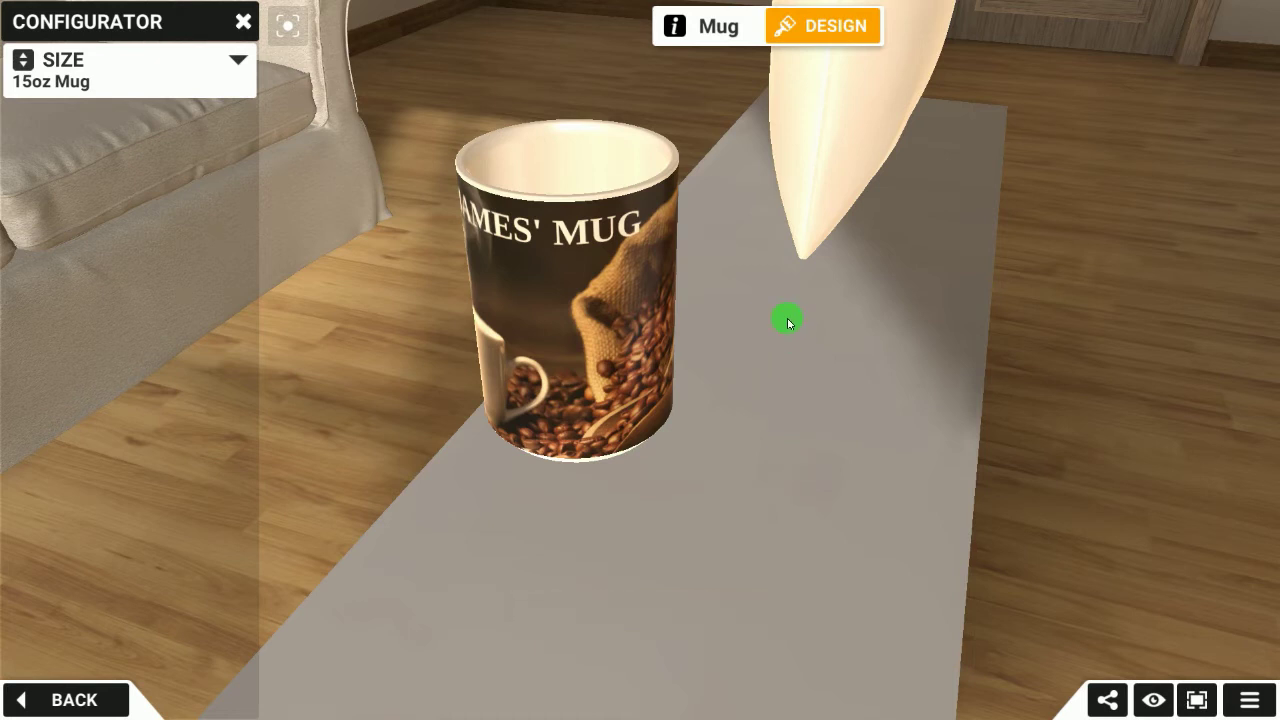
# - Leave full-screen mode, inspect the mug from several angles, and return to full screen
pyautogui.press('Escape')
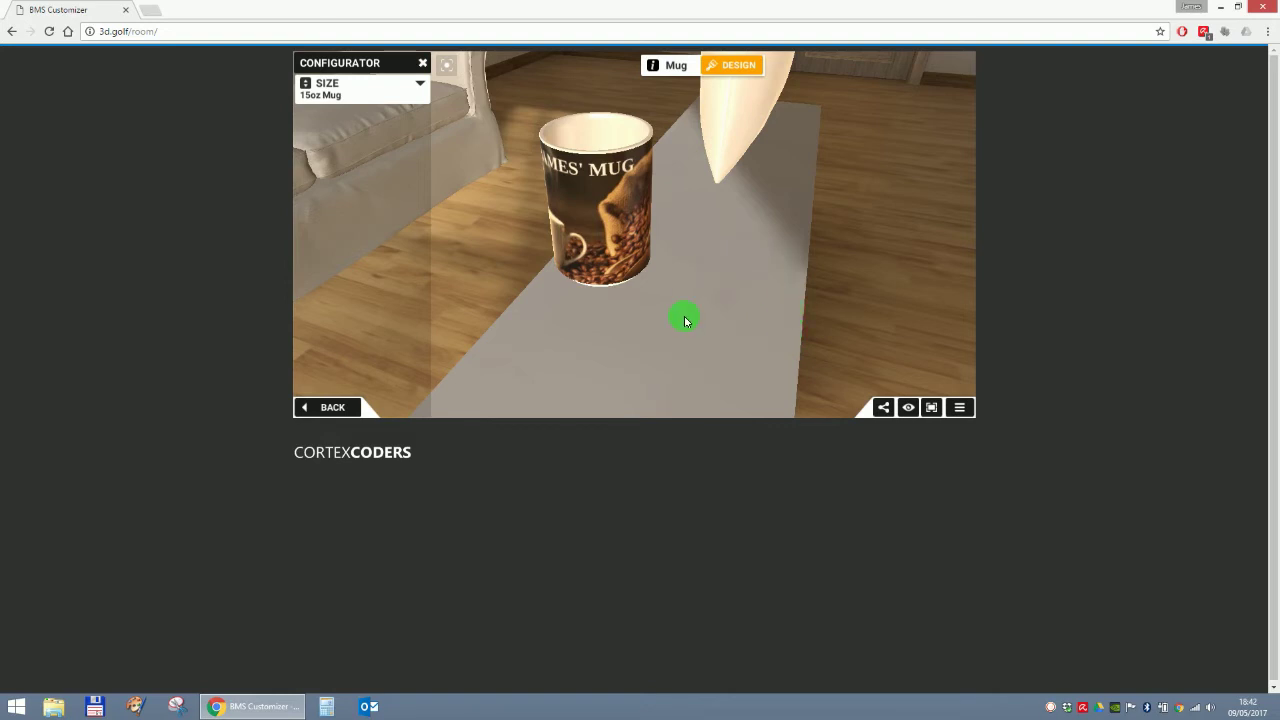
pyautogui.click(629, 240)
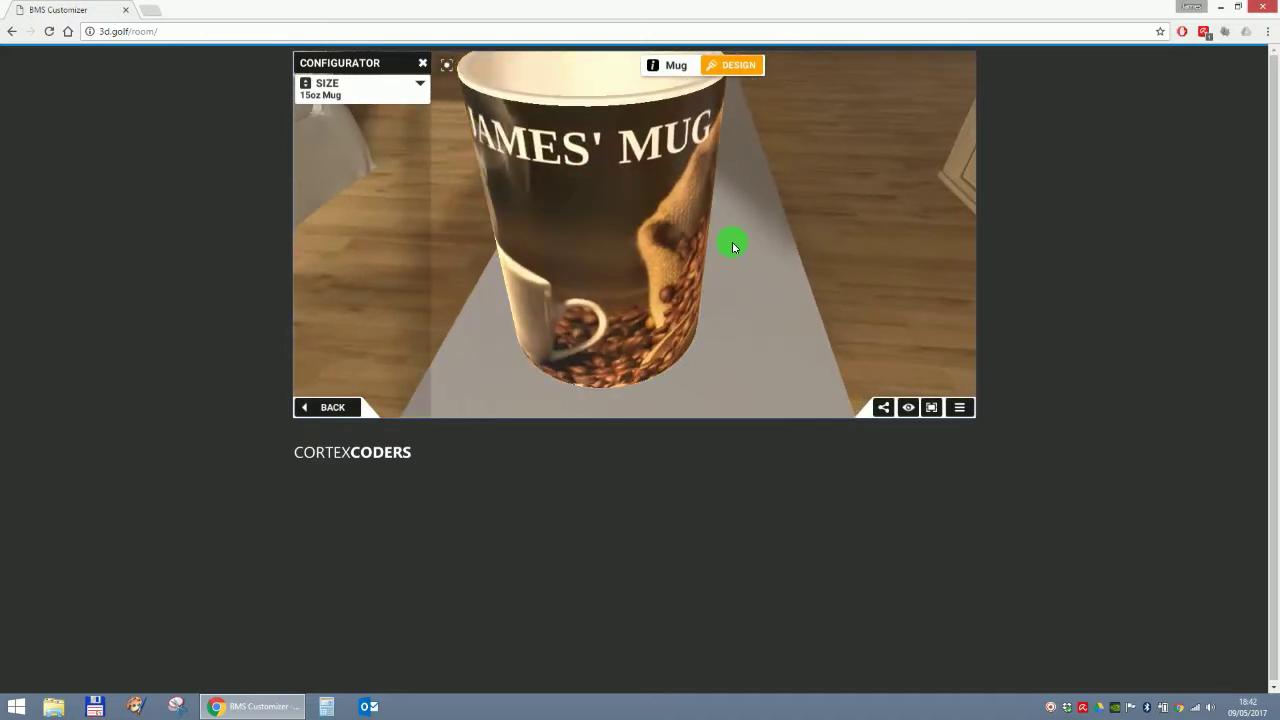
pyautogui.moveTo(726, 235)
pyautogui.mouseDown()
pyautogui.moveTo(657, 243)
pyautogui.moveTo(780, 289)
pyautogui.moveTo(709, 297)
pyautogui.moveTo(667, 270)
pyautogui.moveTo(654, 217)
pyautogui.moveTo(737, 263)
pyautogui.moveTo(703, 289)
pyautogui.moveTo(620, 275)
pyautogui.moveTo(780, 223)
pyautogui.moveTo(663, 234)
pyautogui.moveTo(766, 257)
pyautogui.moveTo(717, 251)
pyautogui.moveTo(668, 274)
pyautogui.moveTo(684, 274)
pyautogui.moveTo(634, 277)
pyautogui.moveTo(606, 246)
pyautogui.moveTo(620, 269)
pyautogui.moveTo(756, 228)
pyautogui.moveTo(614, 229)
pyautogui.moveTo(652, 213)
pyautogui.mouseUp()
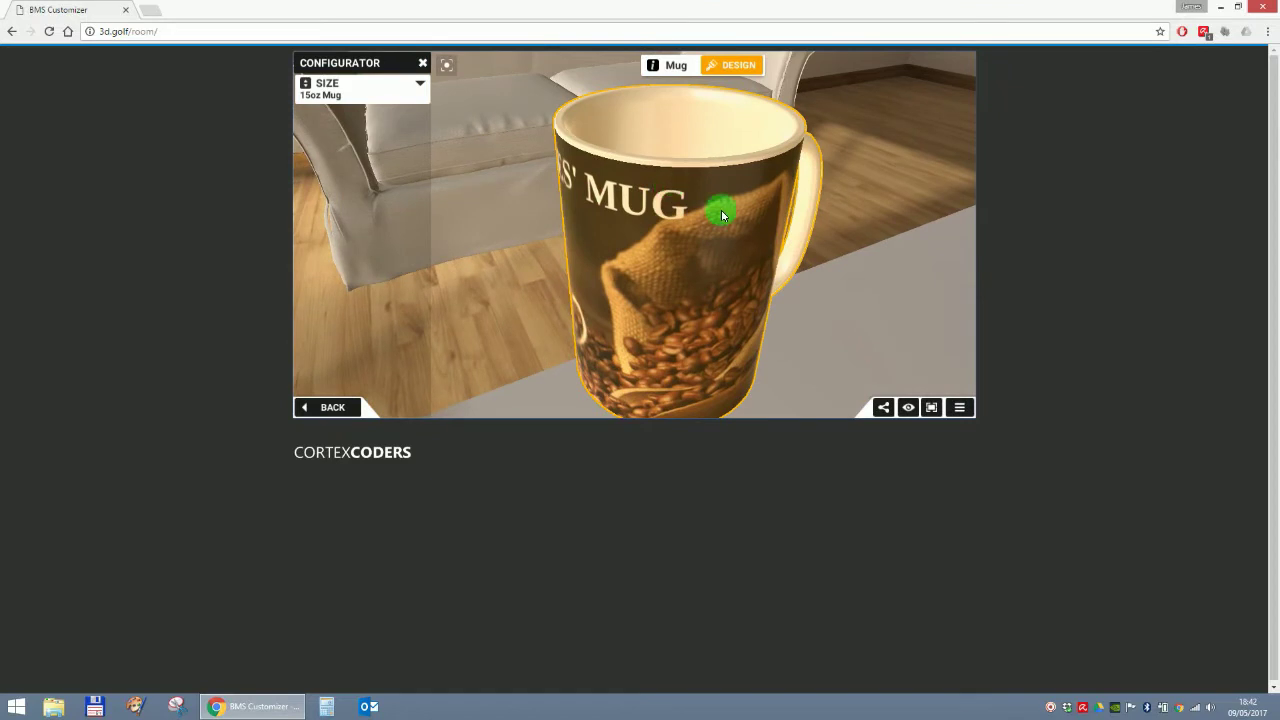
pyautogui.moveTo(628, 273)
pyautogui.mouseDown()
pyautogui.moveTo(626, 214)
pyautogui.moveTo(708, 258)
pyautogui.mouseUp()
pyautogui.click(931, 407)
pyautogui.moveTo(686, 357)
pyautogui.mouseDown()
pyautogui.moveTo(900, 310)
pyautogui.moveTo(740, 306)
pyautogui.moveTo(823, 277)
pyautogui.moveTo(809, 403)
pyautogui.moveTo(764, 400)
pyautogui.moveTo(814, 520)
pyautogui.moveTo(751, 506)
pyautogui.moveTo(766, 543)
pyautogui.moveTo(733, 516)
pyautogui.moveTo(771, 466)
pyautogui.moveTo(720, 411)
pyautogui.moveTo(718, 422)
pyautogui.moveTo(771, 417)
pyautogui.moveTo(694, 434)
pyautogui.moveTo(683, 466)
pyautogui.moveTo(634, 334)
pyautogui.moveTo(717, 400)
pyautogui.moveTo(610, 365)
pyautogui.moveTo(723, 377)
pyautogui.moveTo(751, 241)
pyautogui.mouseUp()
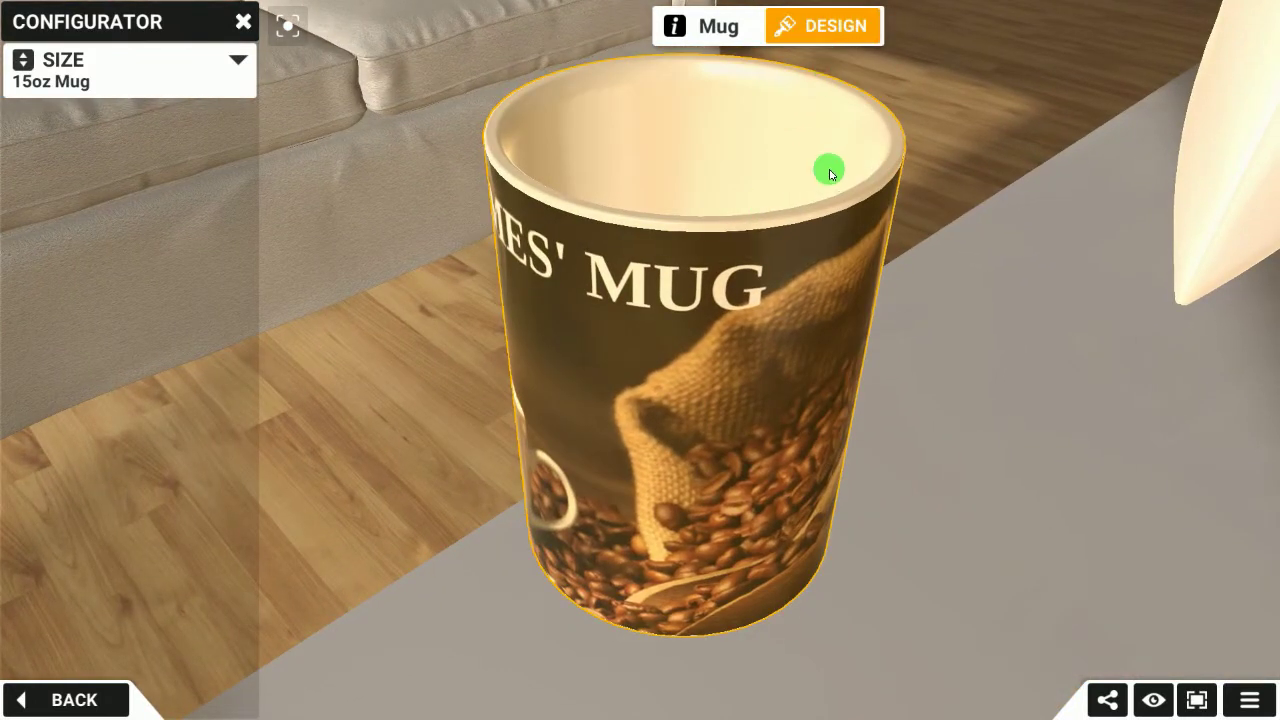
pyautogui.moveTo(659, 338)
pyautogui.mouseDown()
pyautogui.moveTo(823, 109)
pyautogui.moveTo(709, 423)
pyautogui.mouseUp()
# - Try the alternative view mode around the mug, return to editor view, and look at the Tutorials and Feedback options
pyautogui.click(1155, 698)
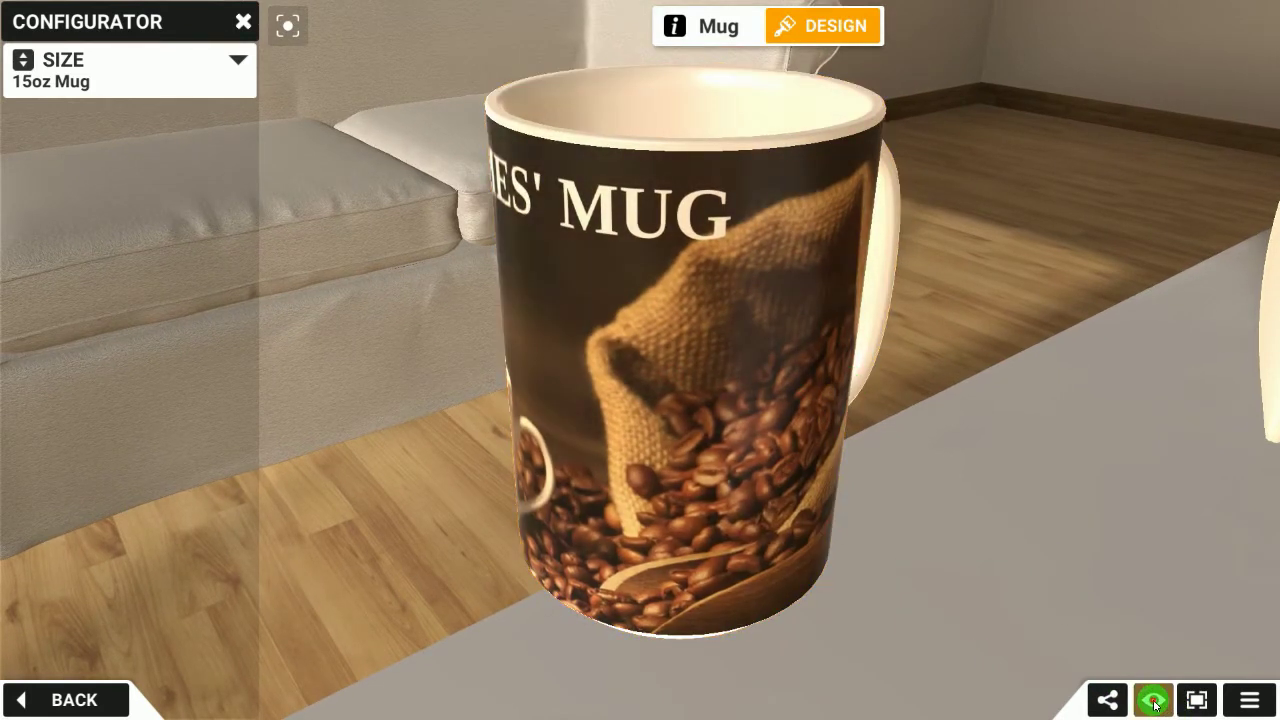
pyautogui.click(1155, 700)
pyautogui.moveTo(528, 320); pyautogui.dragTo(660, 223)
pyautogui.click(1152, 698)
pyautogui.click(1247, 703)
pyautogui.click(1219, 603)
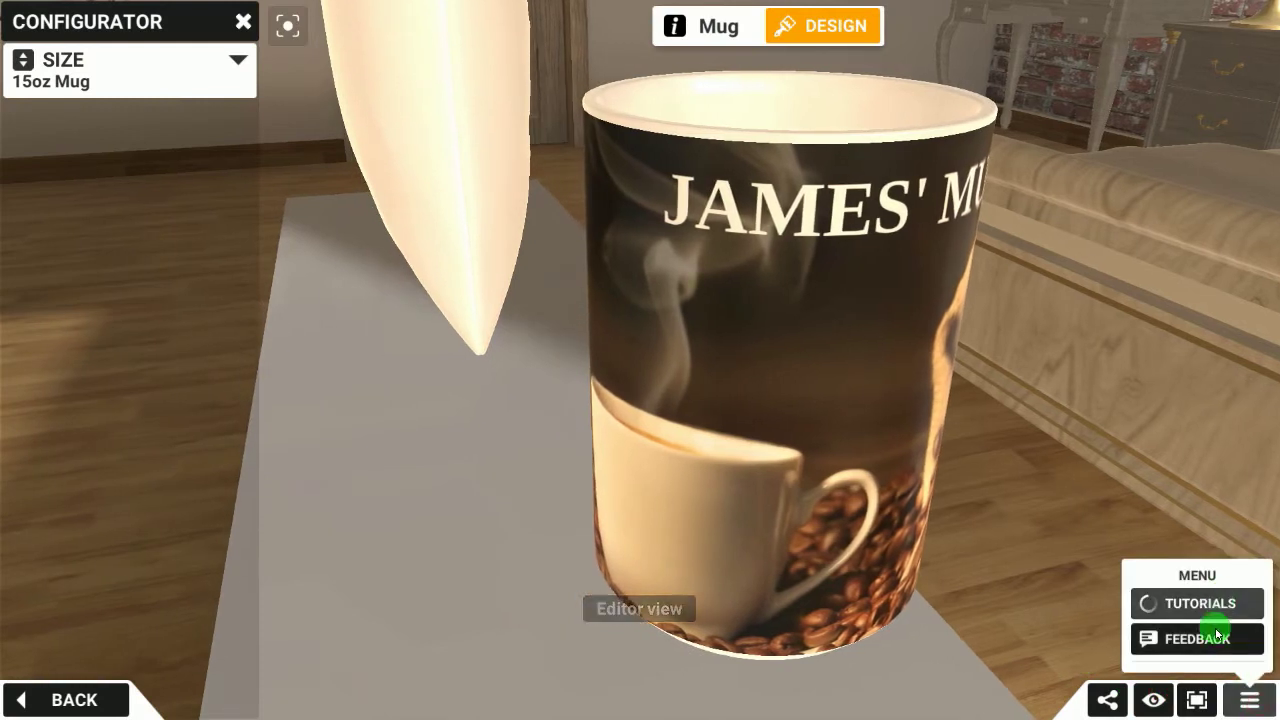
# - Reopen the mug's design and add the "Costa Logo" image to it
pyautogui.moveTo(820, 366); pyautogui.dragTo(487, 220)
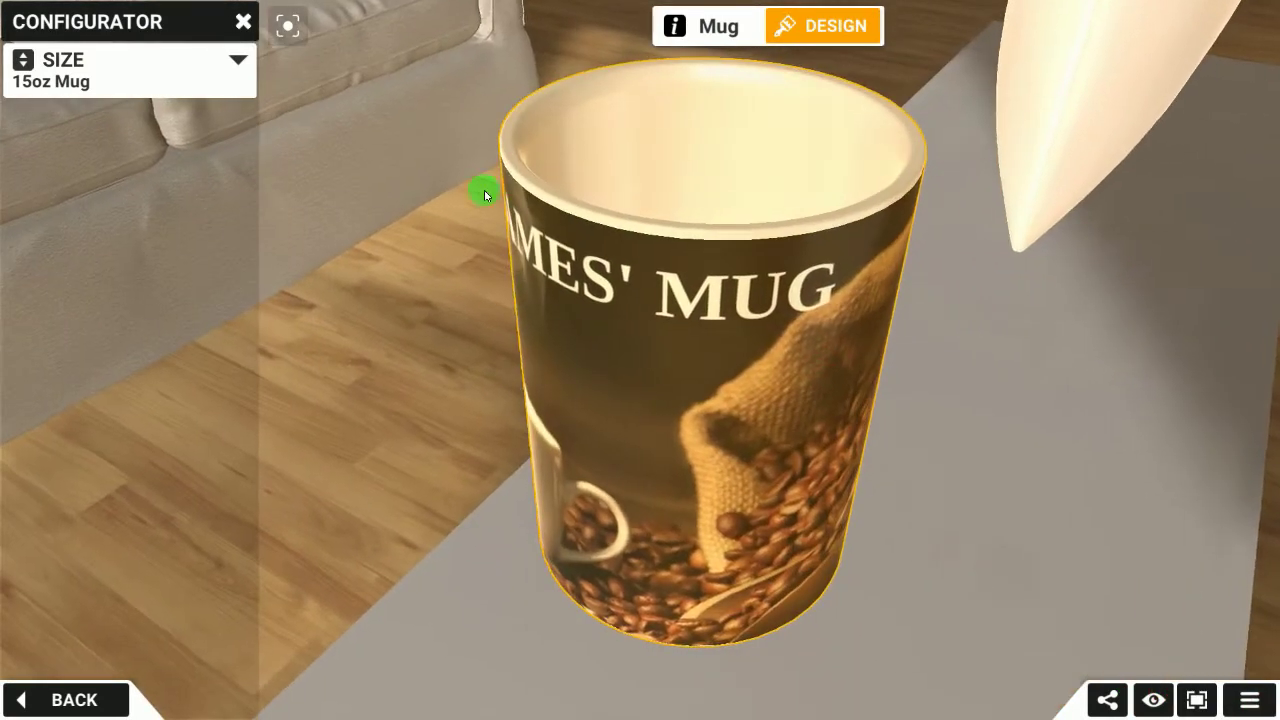
pyautogui.click(798, 44)
pyautogui.click(821, 37)
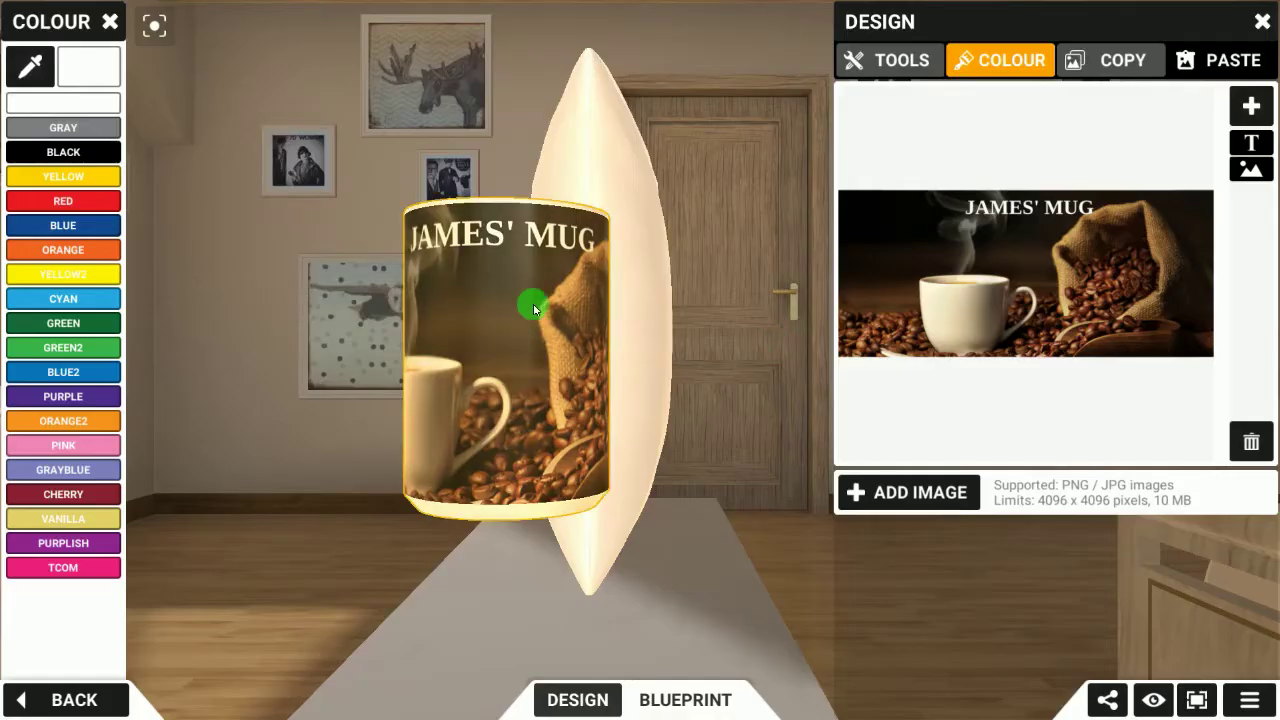
pyautogui.moveTo(521, 302); pyautogui.dragTo(534, 347)
pyautogui.click(930, 427)
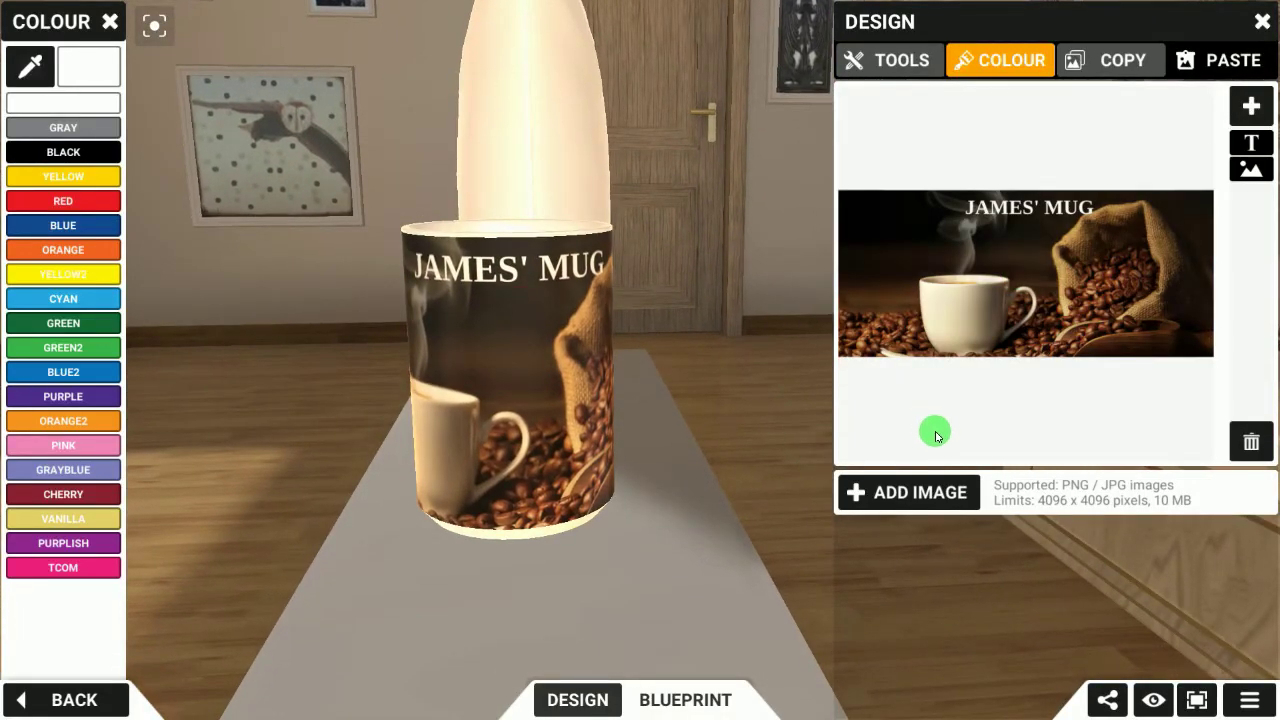
pyautogui.click(903, 263)
pyautogui.click(903, 437)
pyautogui.click(904, 500)
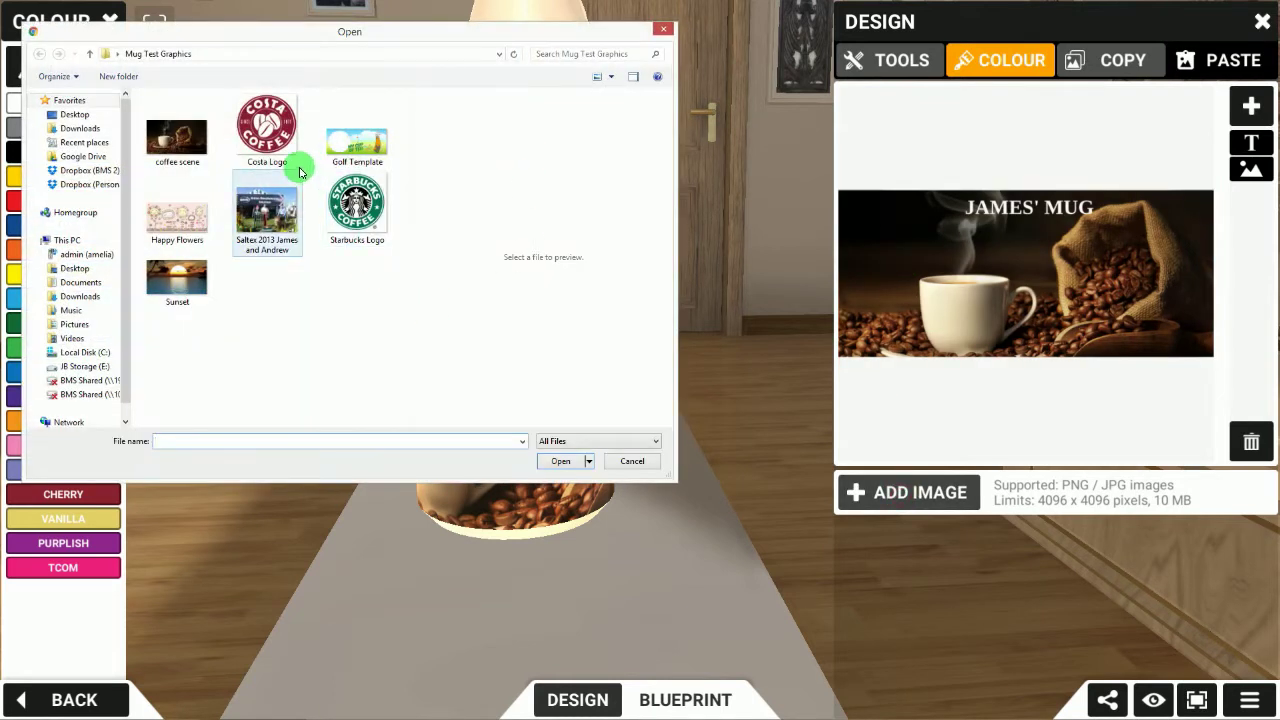
pyautogui.click(296, 158)
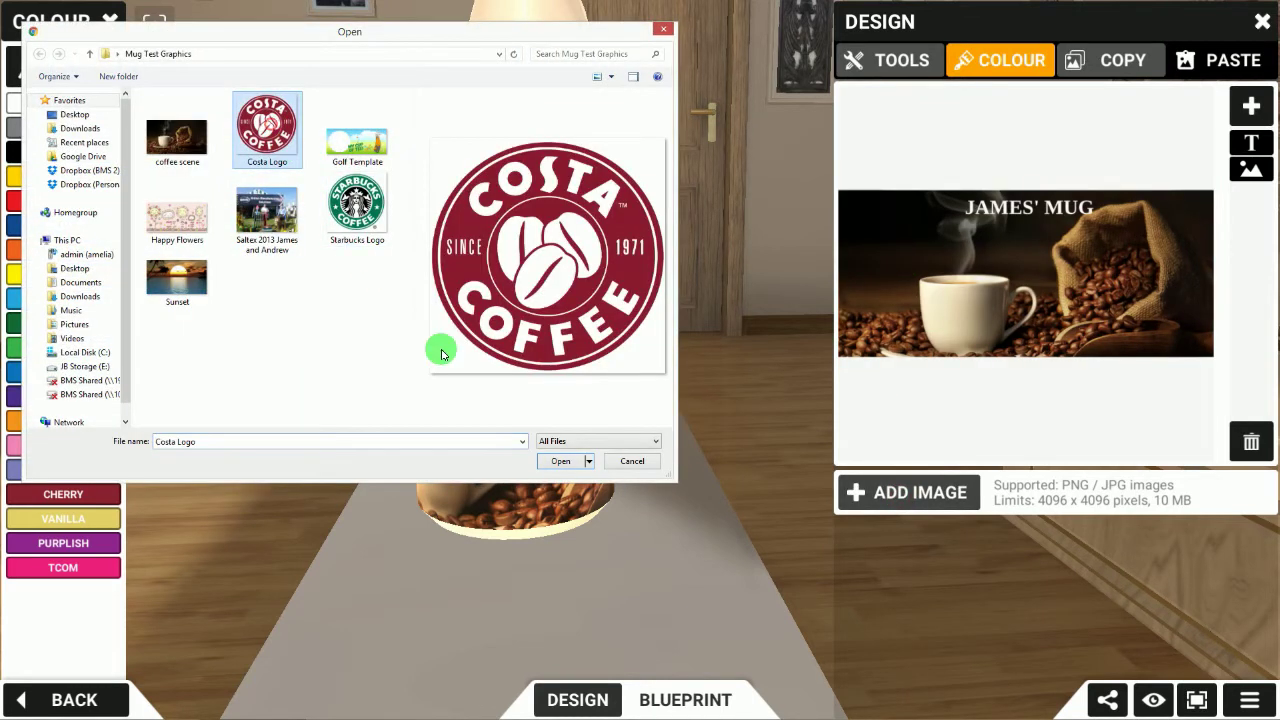
pyautogui.click(557, 465)
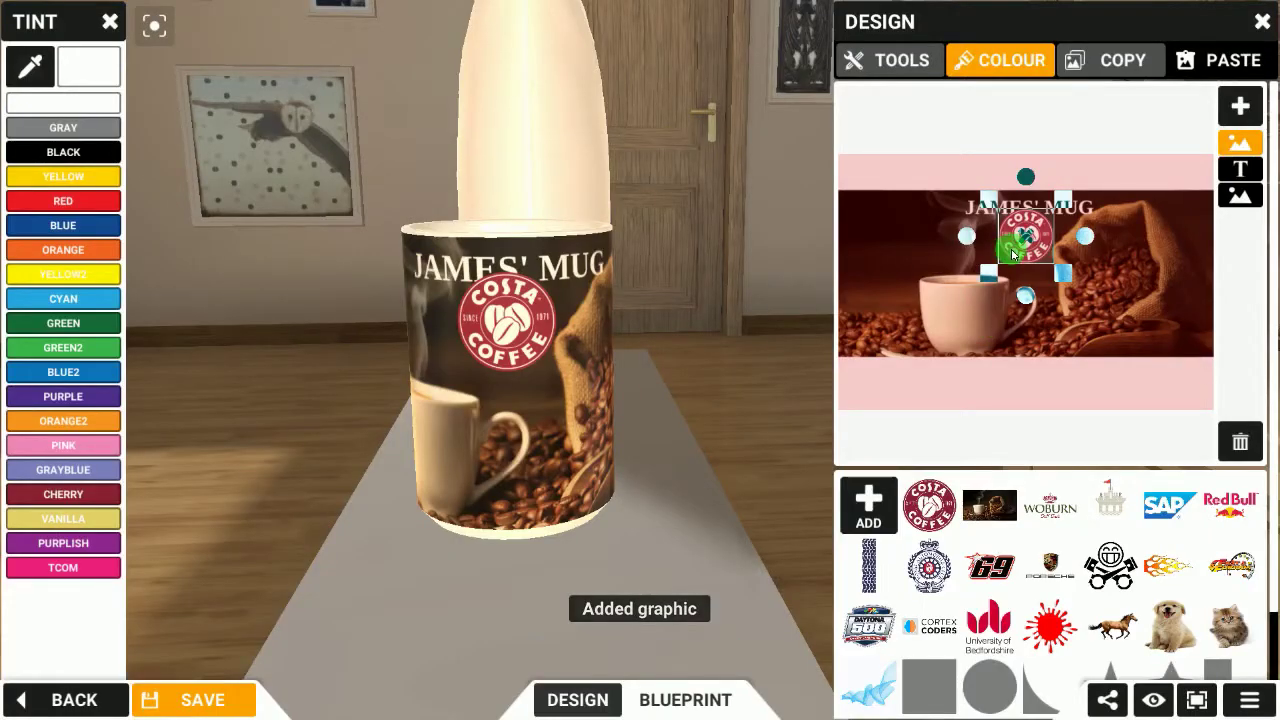
# - Move the Costa logo to the design's upper-left corner, near the mug's handle, and deselect it
pyautogui.click(1240, 193)
pyautogui.moveTo(1025, 237); pyautogui.dragTo(900, 242)
pyautogui.moveTo(597, 346); pyautogui.dragTo(514, 289)
pyautogui.moveTo(934, 228); pyautogui.dragTo(864, 236)
pyautogui.click(625, 310)
pyautogui.moveTo(625, 310); pyautogui.dragTo(660, 354)
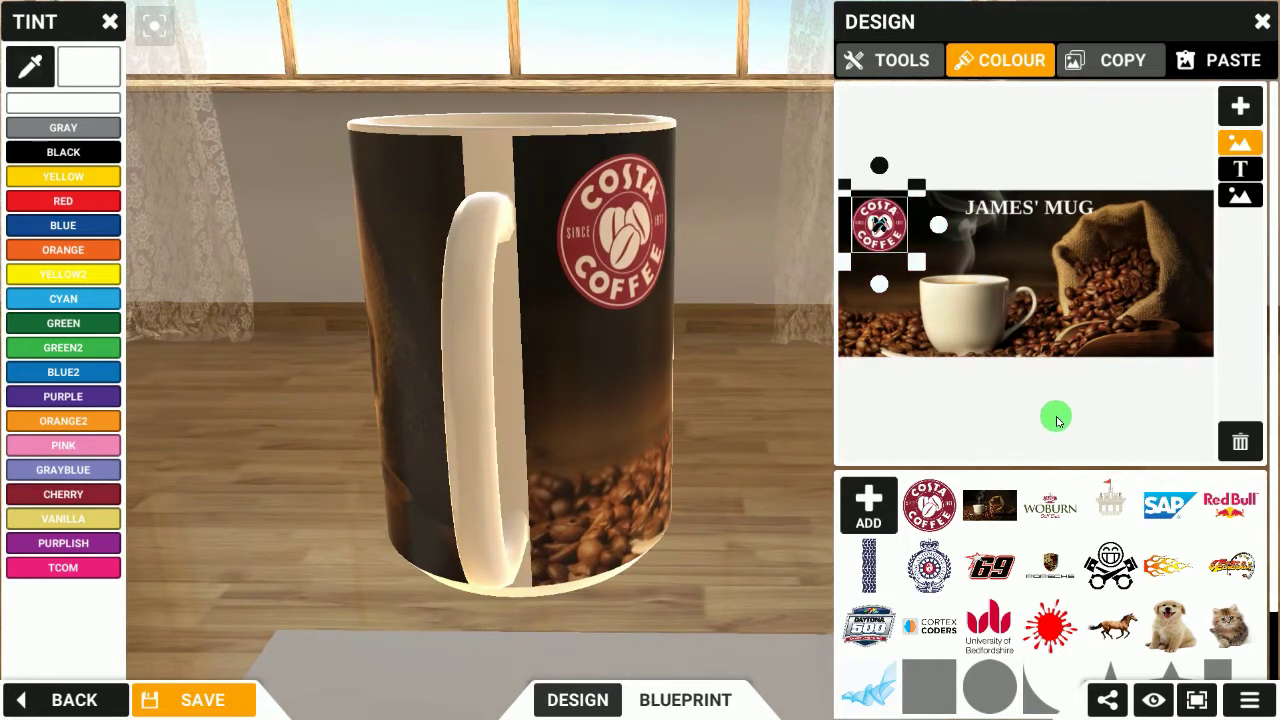
pyautogui.click(1050, 412)
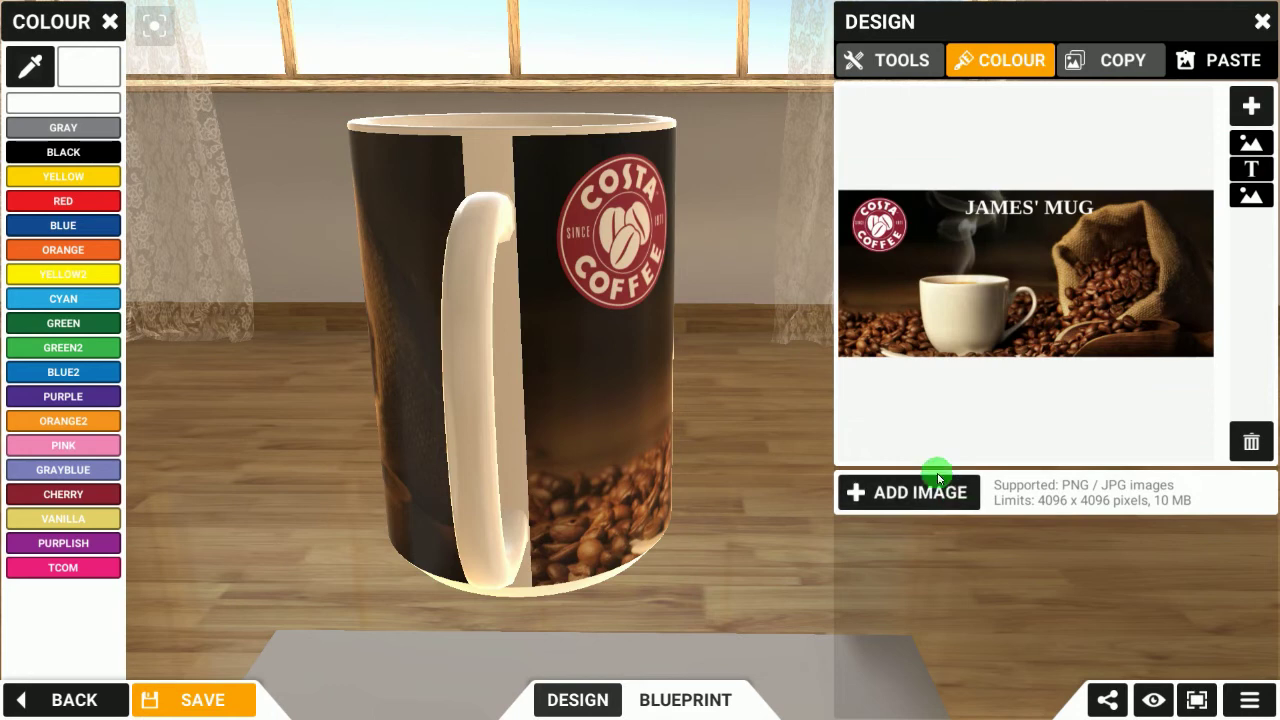
# - Add the "Starbucks Logo" image to the mug's design
pyautogui.click(907, 494)
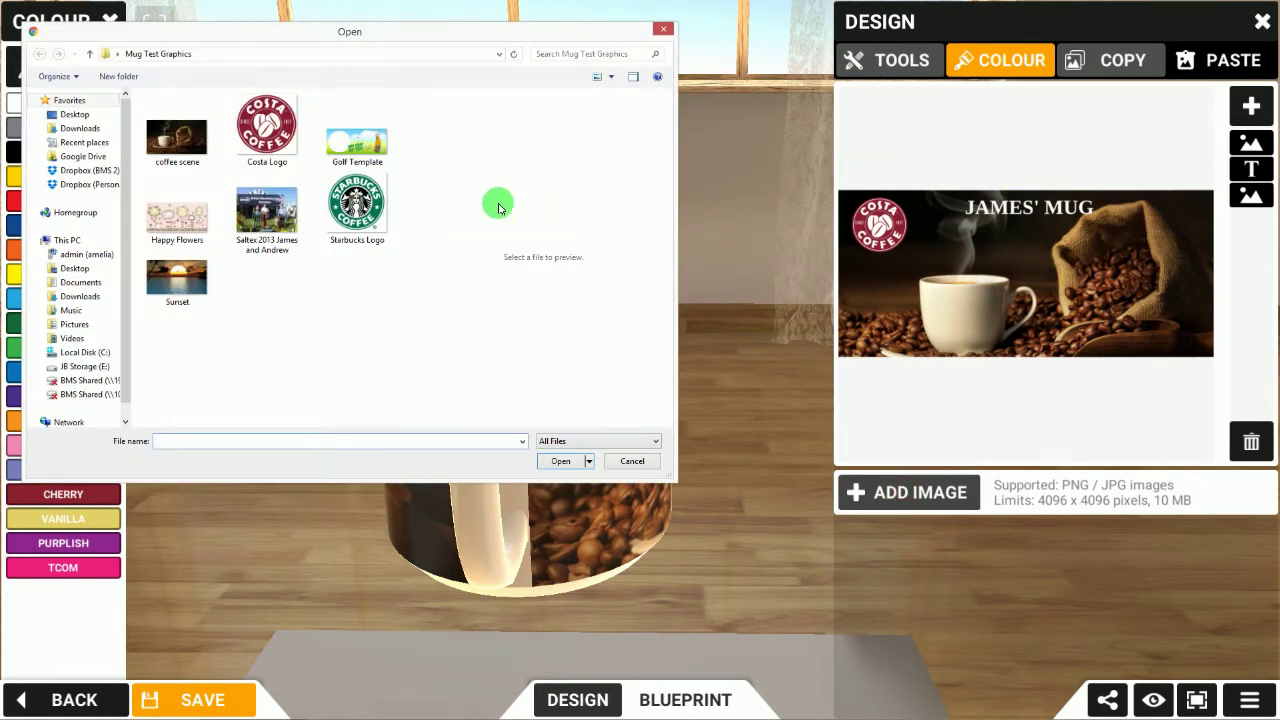
pyautogui.click(365, 224)
pyautogui.click(576, 461)
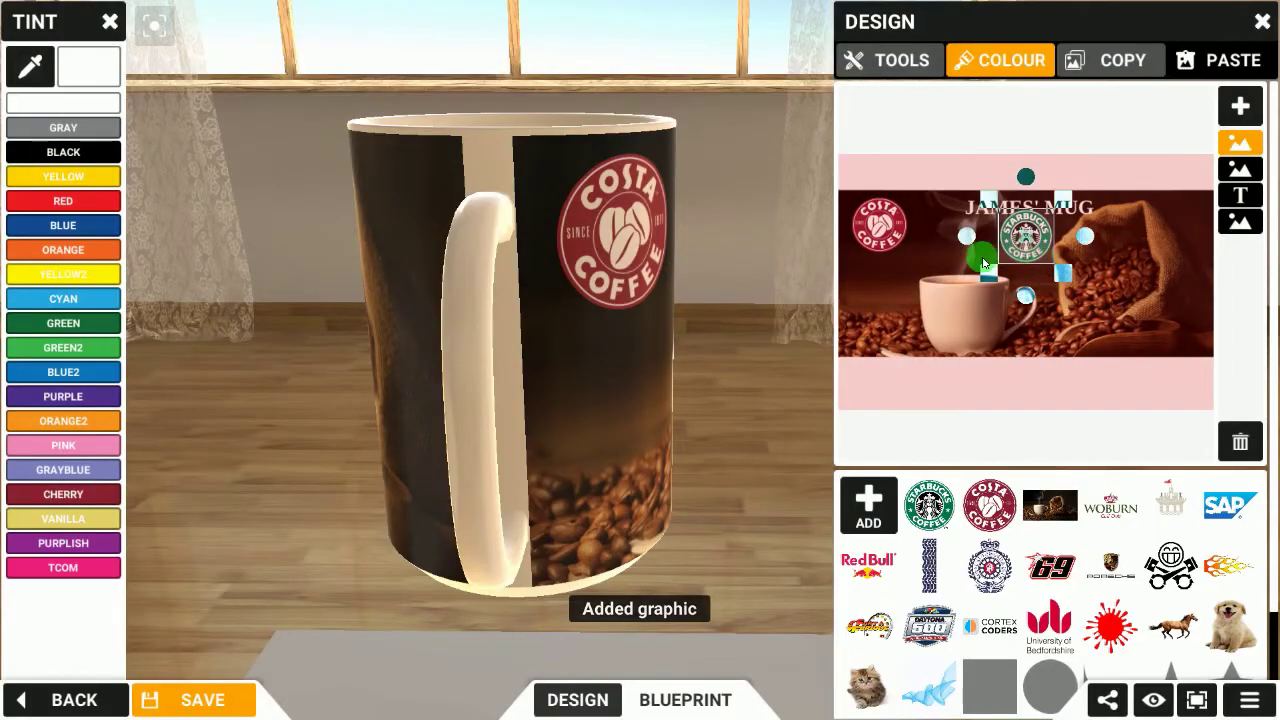
# - Move the Starbucks logo to the design's upper-right corner, beside the mug's handle, and enlarge it
pyautogui.moveTo(985, 263); pyautogui.dragTo(1180, 248)
pyautogui.moveTo(410, 325); pyautogui.dragTo(580, 318)
pyautogui.moveTo(1131, 275); pyautogui.dragTo(1108, 292)
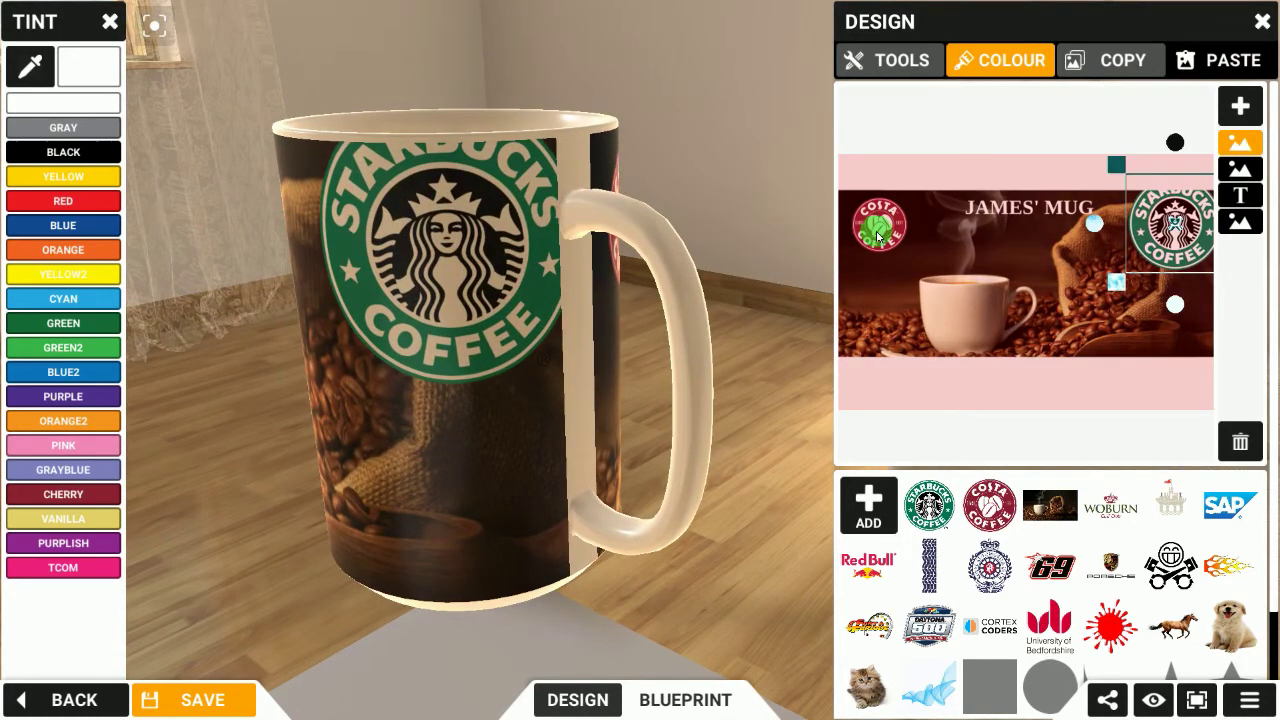
# - Enlarge the Costa logo in the upper-left corner and rotate it to an angle of about -20
pyautogui.click(872, 248)
pyautogui.click(872, 252)
pyautogui.moveTo(930, 268); pyautogui.dragTo(934, 281)
pyautogui.moveTo(611, 337); pyautogui.dragTo(537, 345)
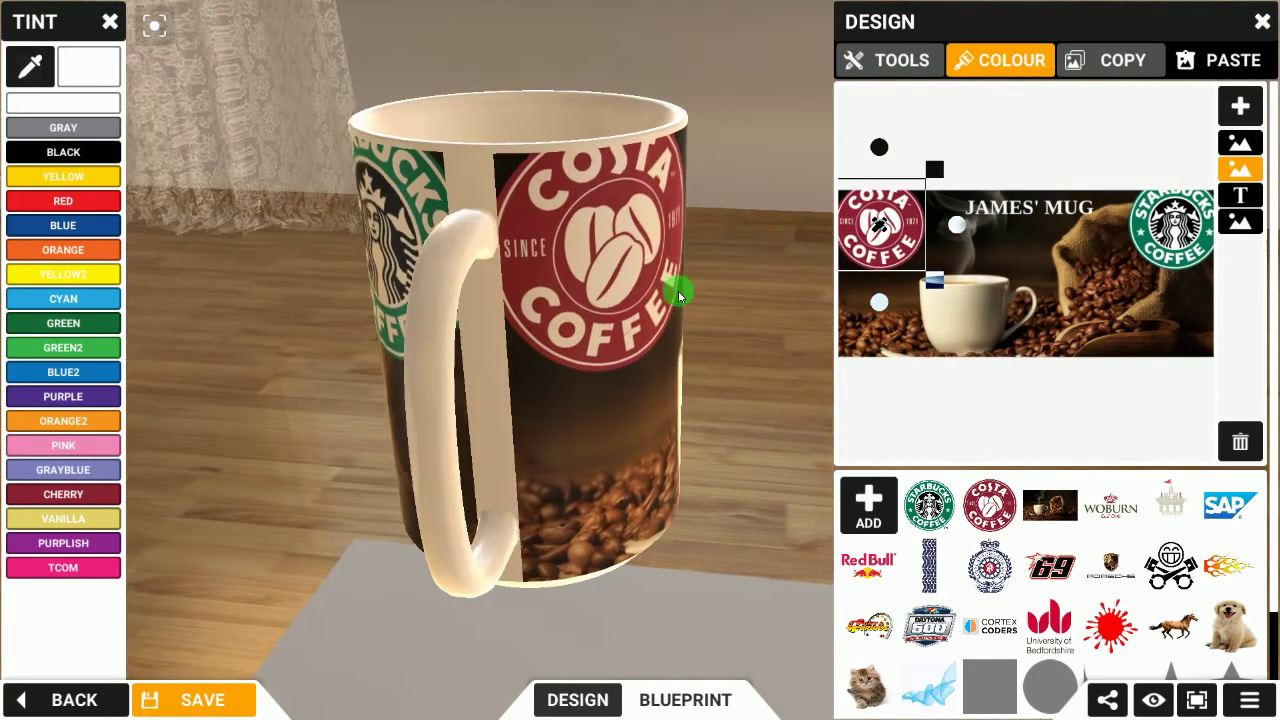
pyautogui.moveTo(879, 302); pyautogui.dragTo(912, 77)
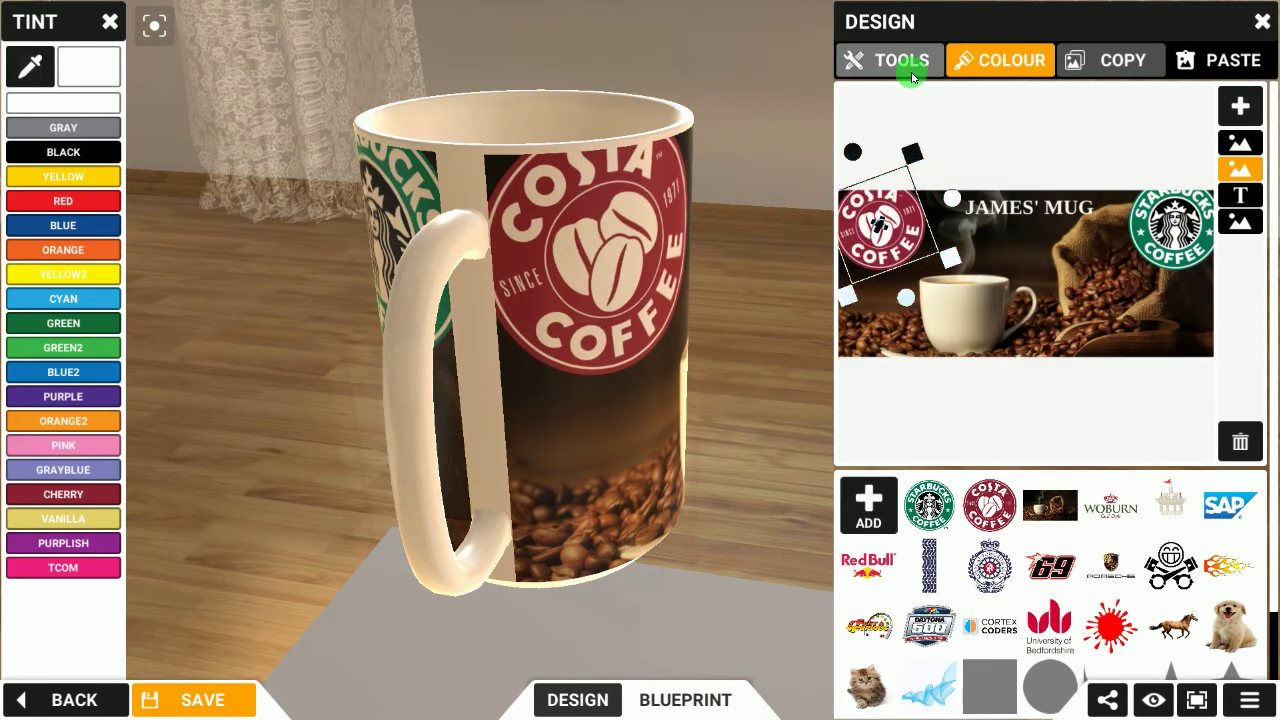
# - Fine-tune the Costa logo, trying sizes of about 2.55 and 1 before setting size 2 and angle 0
pyautogui.click(906, 62)
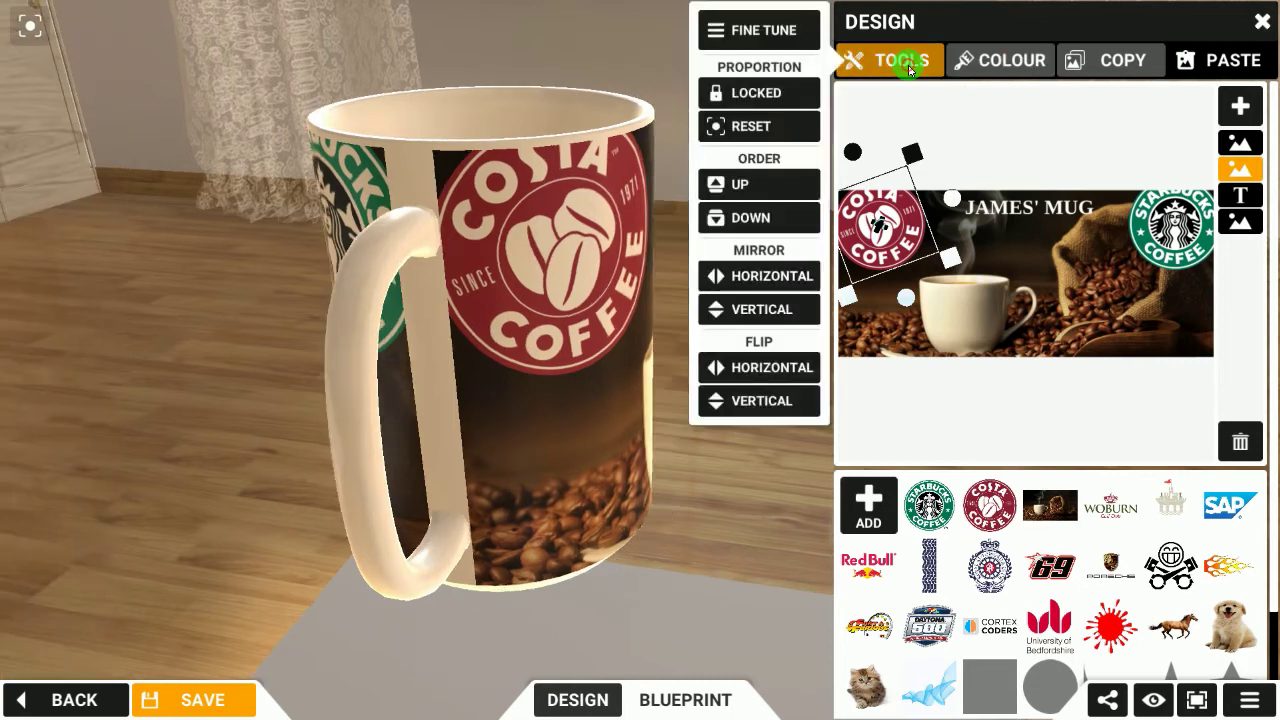
pyautogui.click(752, 40)
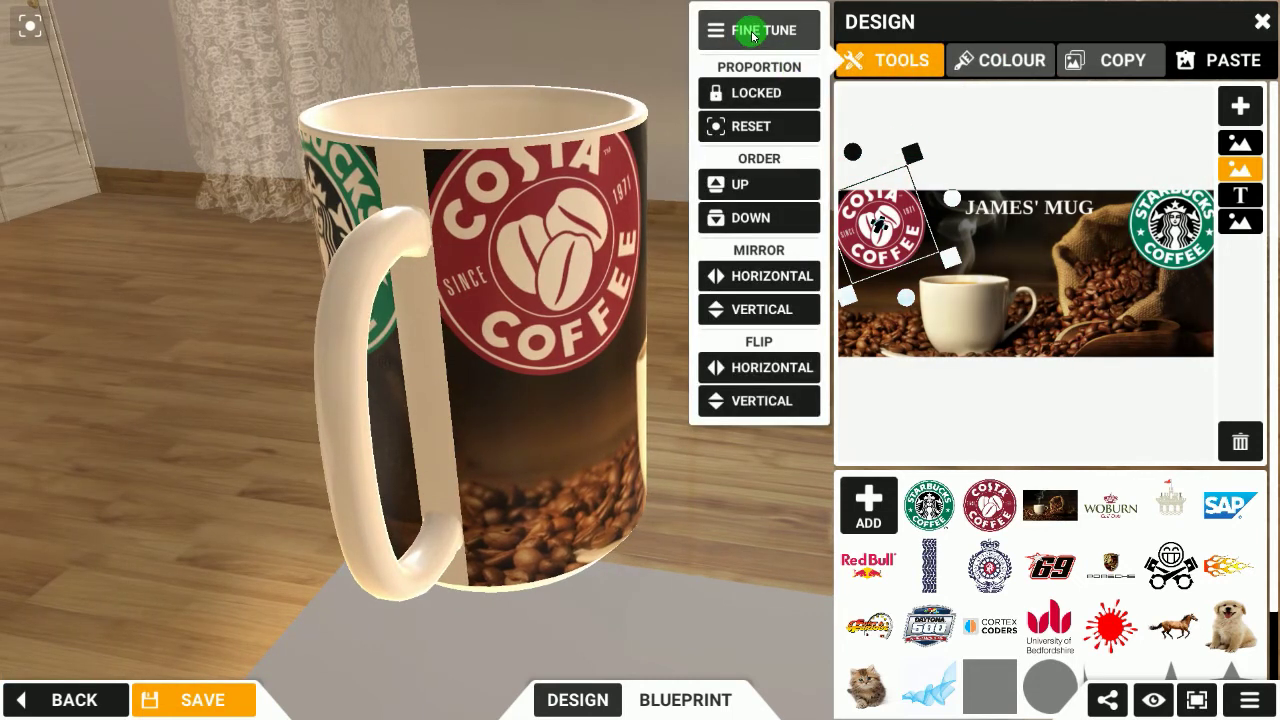
pyautogui.click(753, 36)
pyautogui.moveTo(215, 618); pyautogui.dragTo(273, 618)
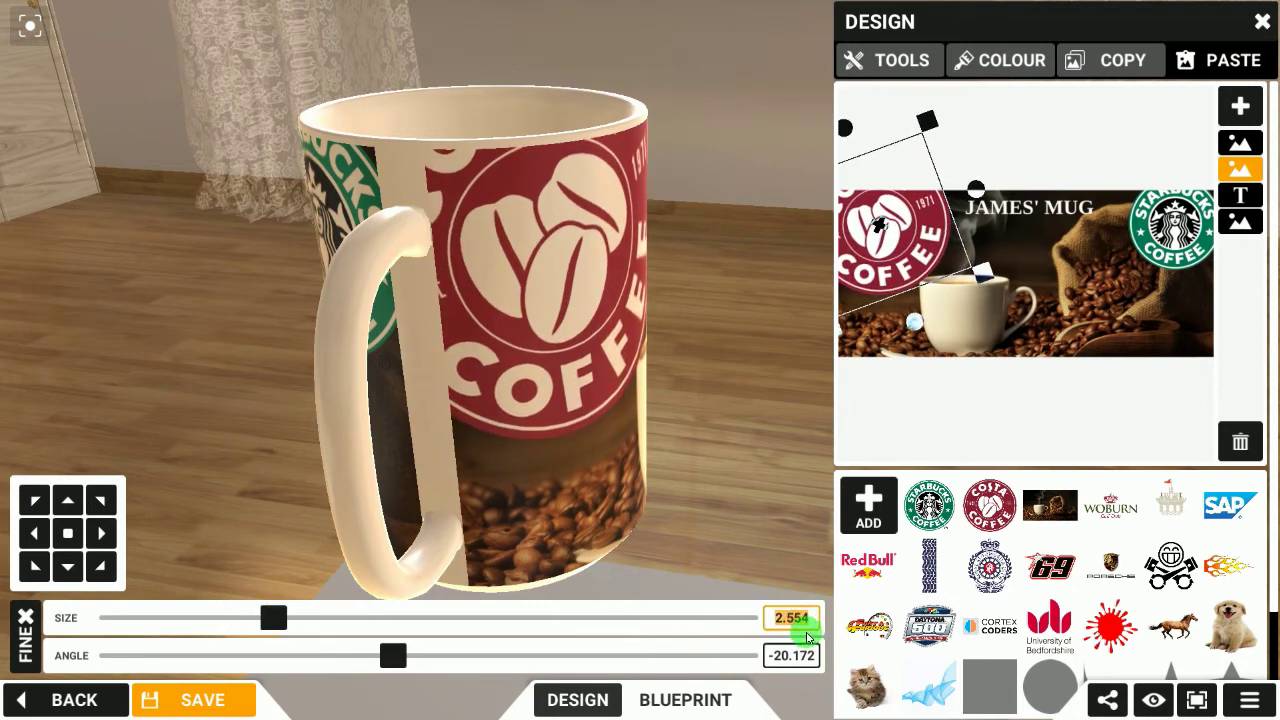
pyautogui.write('1')
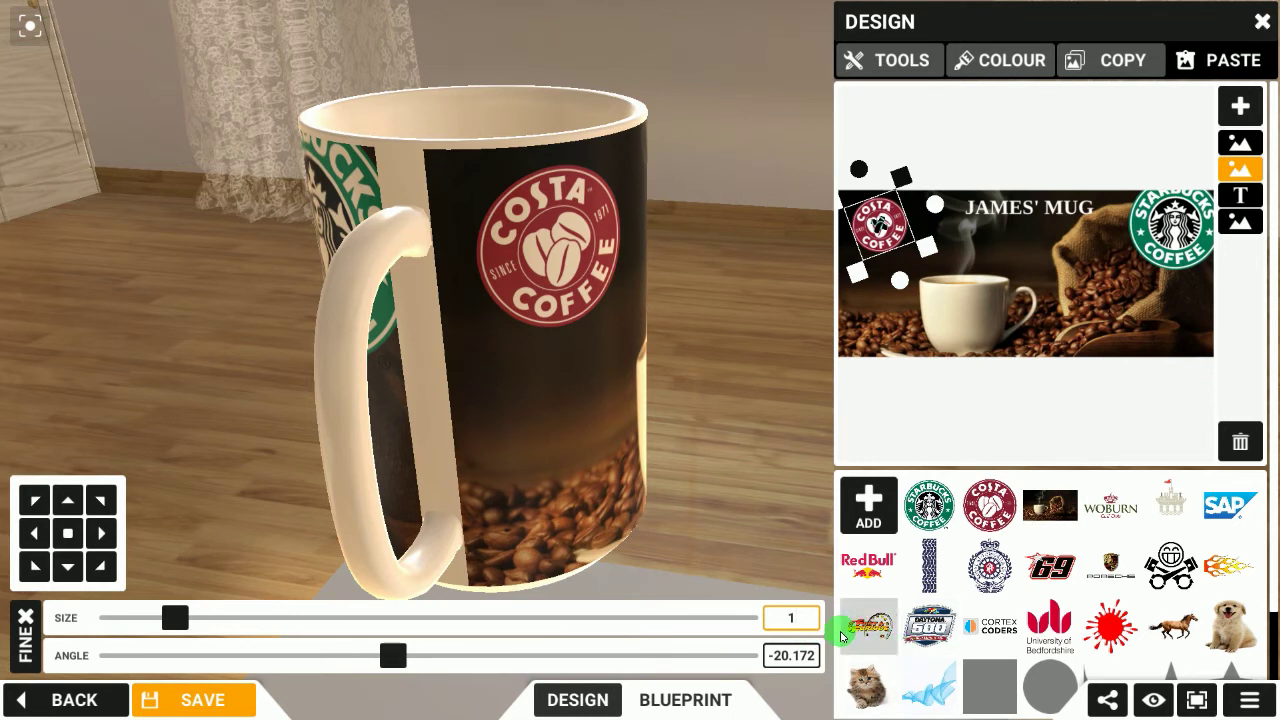
pyautogui.write('2')
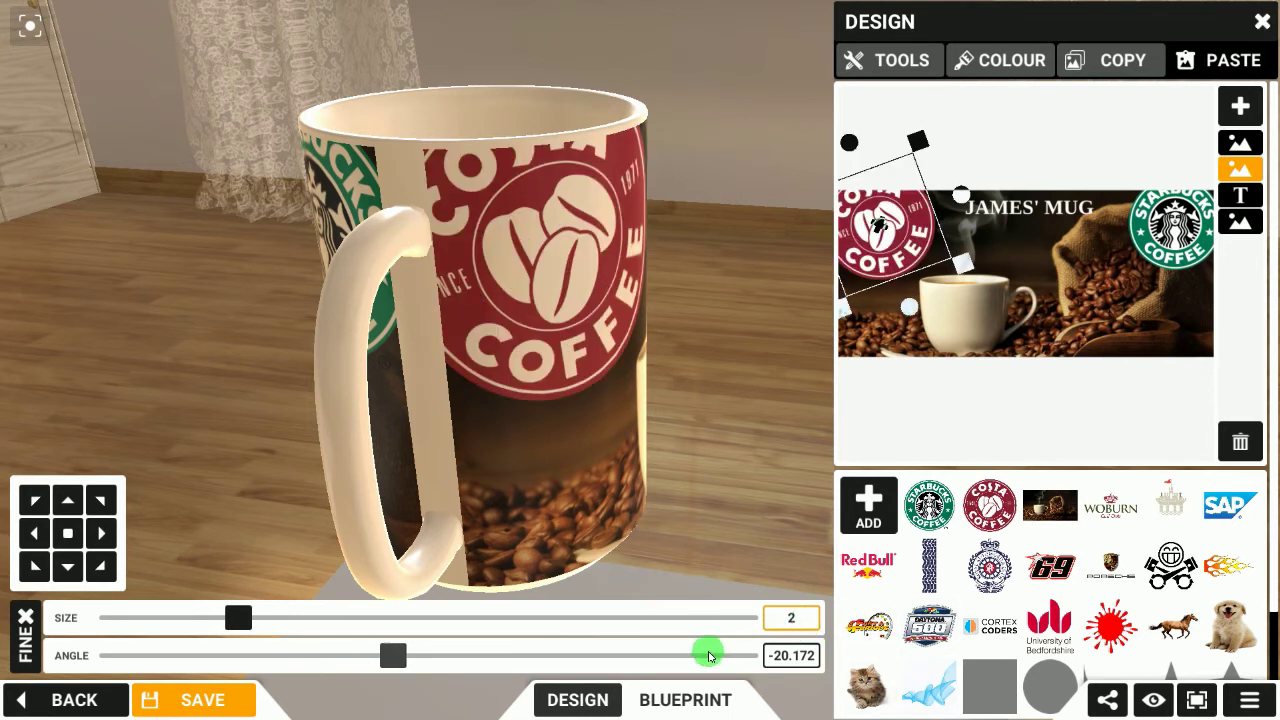
pyautogui.click(790, 657)
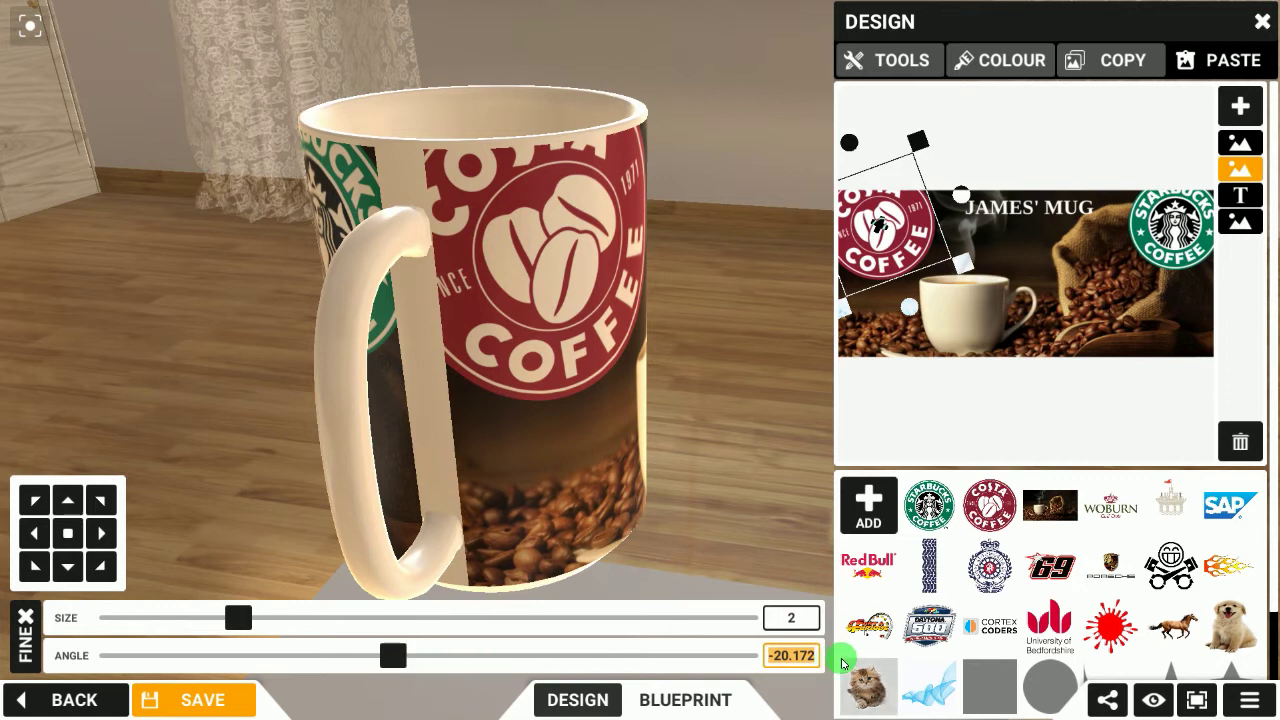
pyautogui.write('0')
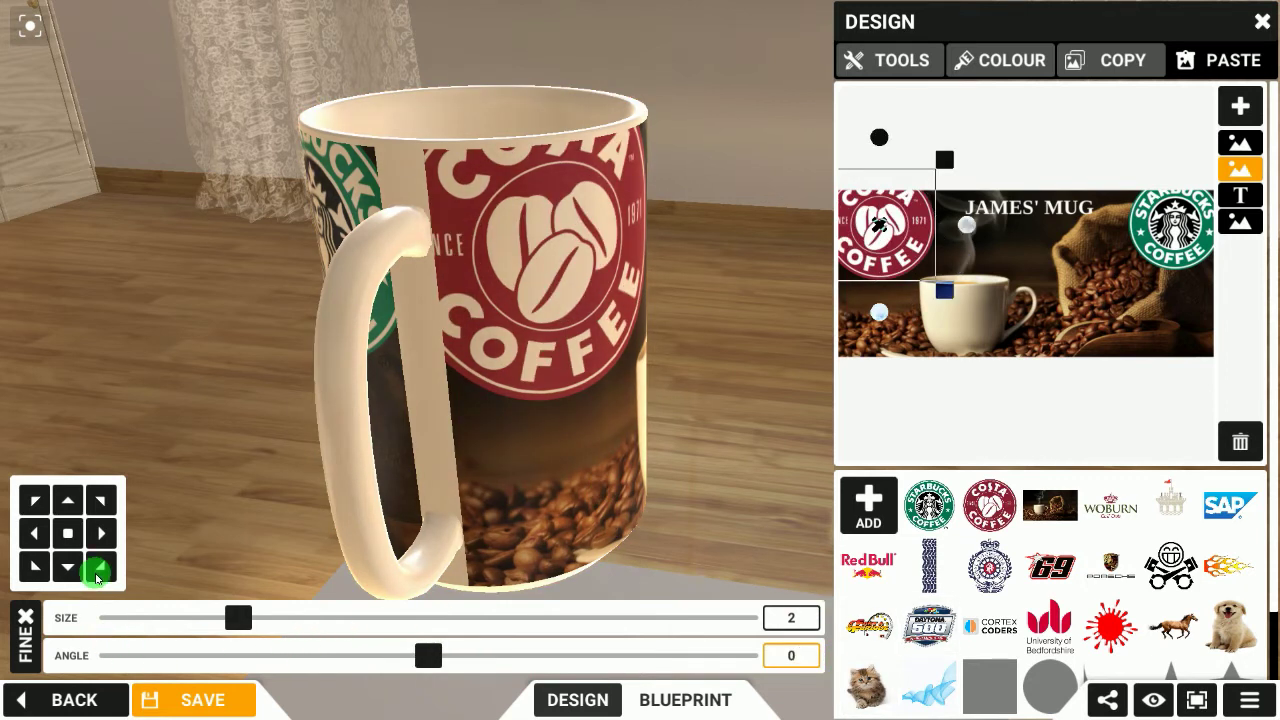
# - Try the fine-tune nudge controls on the Costa logo and centre it on the design
pyautogui.click(72, 574)
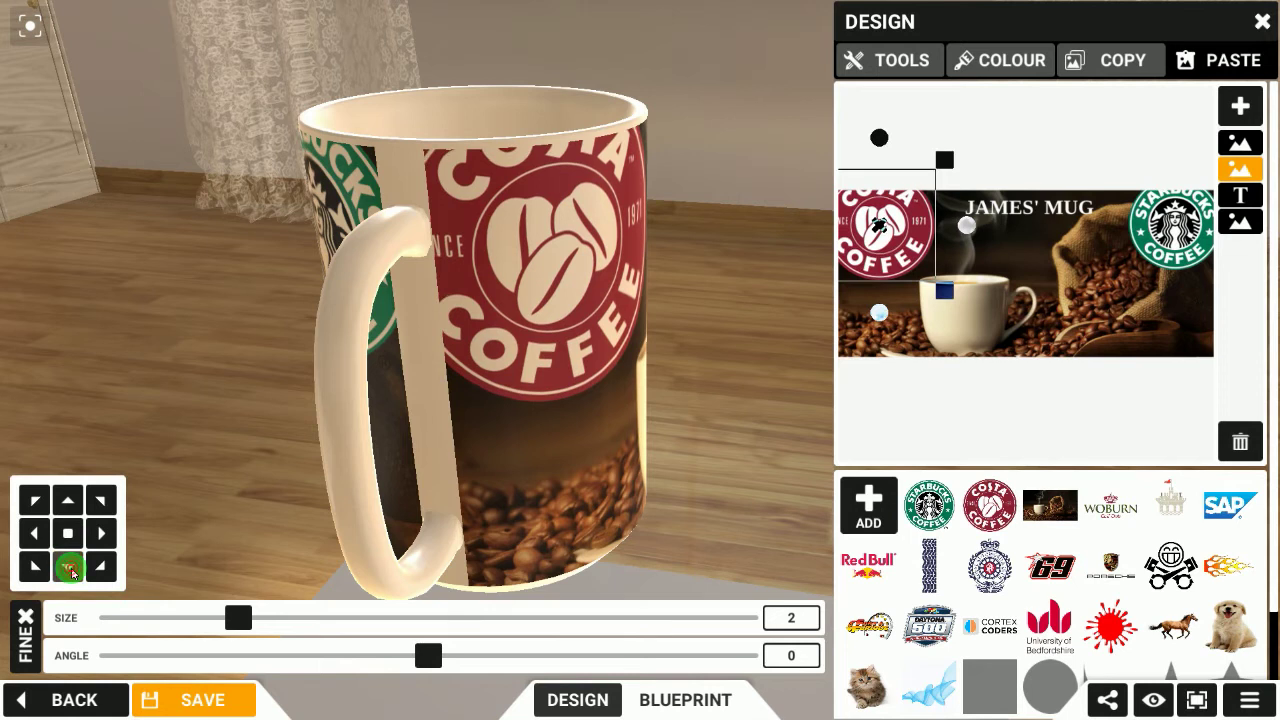
pyautogui.click(112, 564)
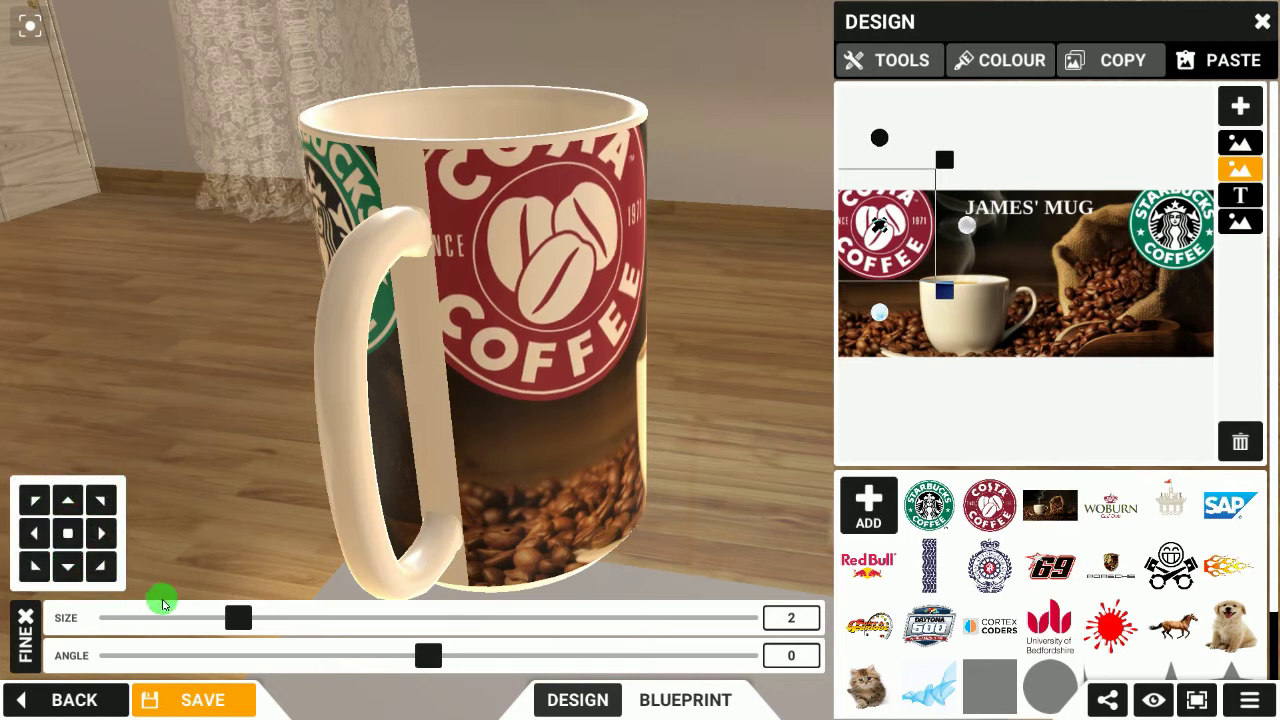
pyautogui.moveTo(630, 368); pyautogui.dragTo(122, 502)
pyautogui.click(68, 534)
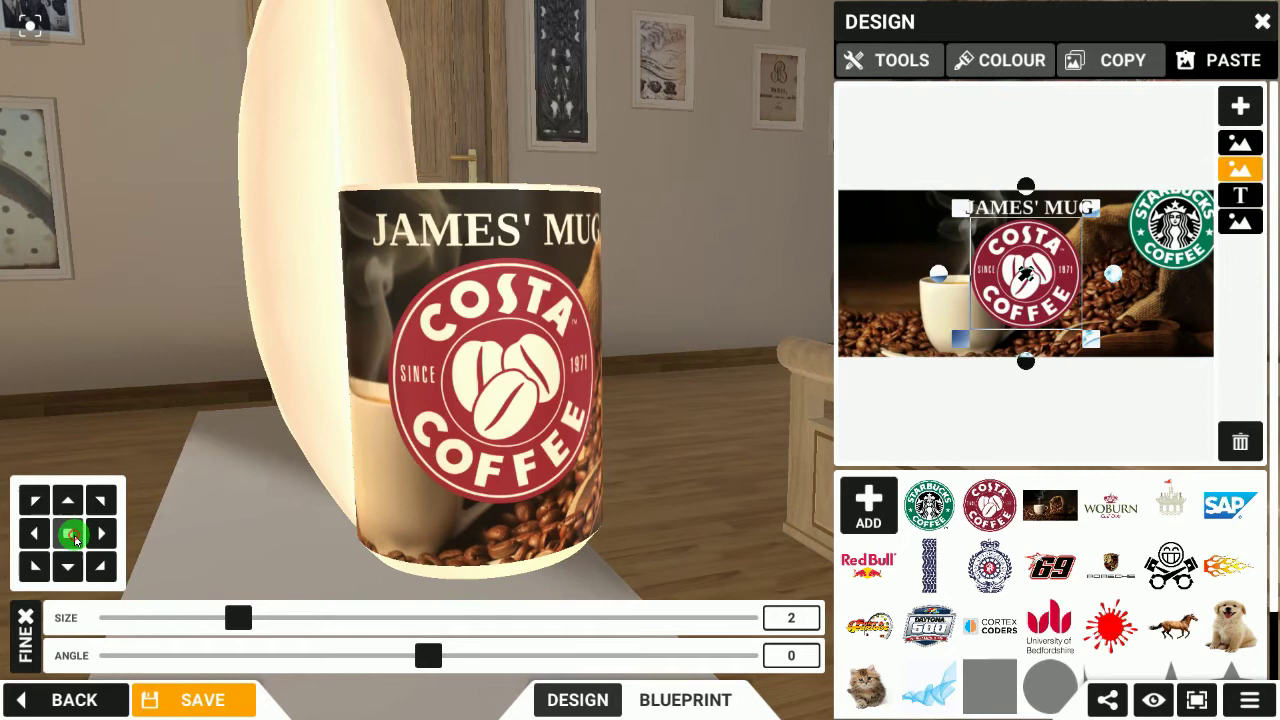
pyautogui.click(505, 475)
pyautogui.click(1037, 272)
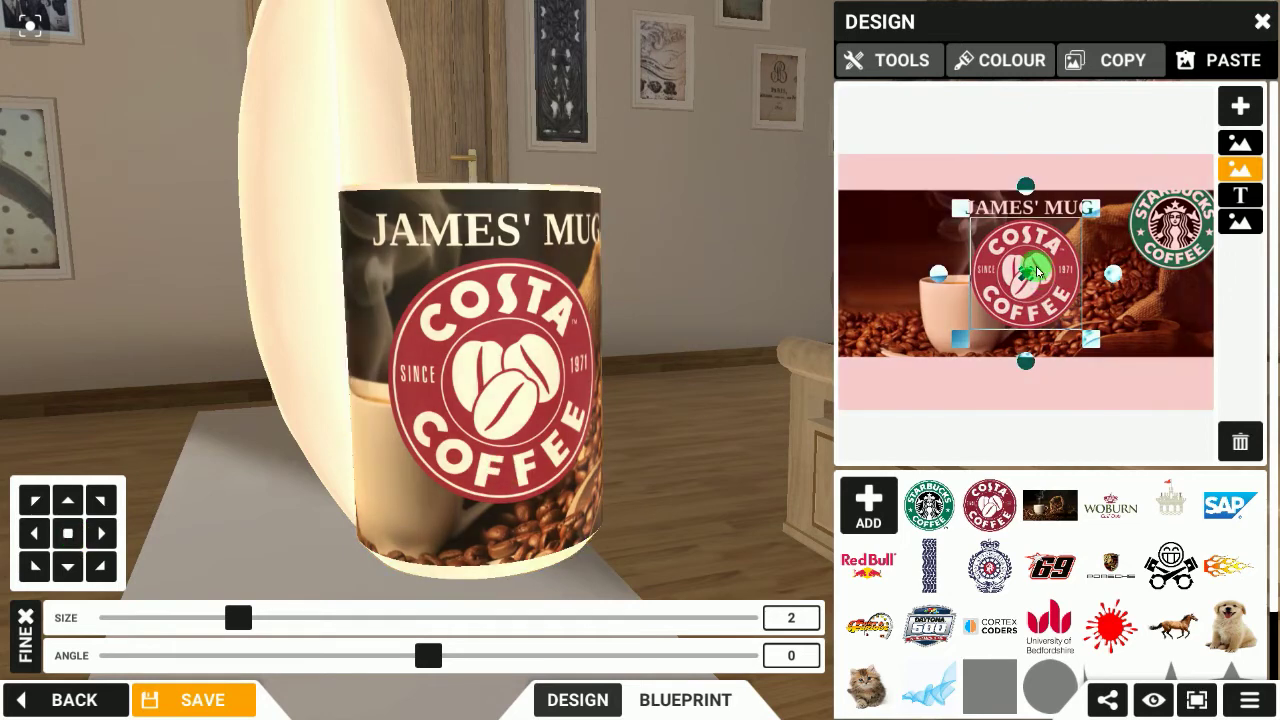
# - Return the Costa logo to the design's upper-left corner and reduce its size to about 1.48
pyautogui.moveTo(430, 263); pyautogui.dragTo(489, 294)
pyautogui.moveTo(1025, 272); pyautogui.dragTo(846, 250)
pyautogui.moveTo(470, 320); pyautogui.dragTo(780, 291)
pyautogui.moveTo(937, 302); pyautogui.dragTo(920, 280)
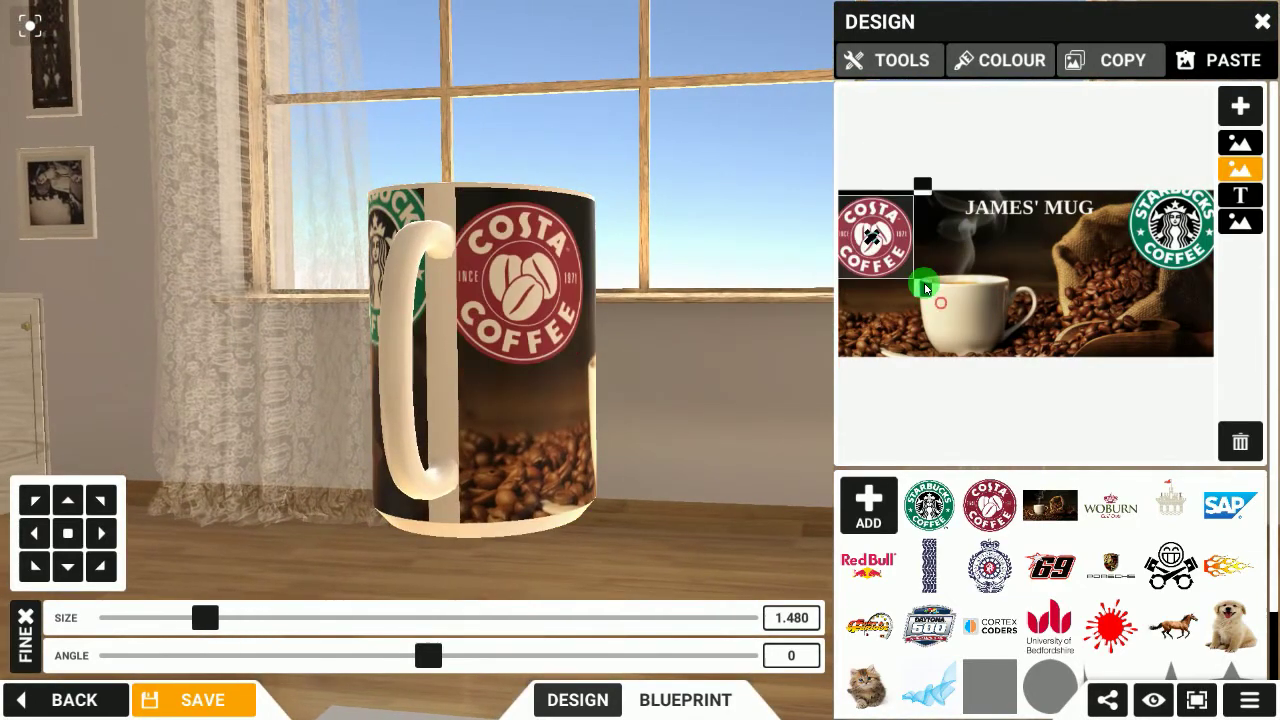
pyautogui.click(873, 247)
pyautogui.moveTo(517, 354)
pyautogui.mouseDown()
pyautogui.moveTo(386, 371)
pyautogui.moveTo(463, 380)
pyautogui.moveTo(491, 340)
pyautogui.moveTo(522, 337)
pyautogui.mouseUp()
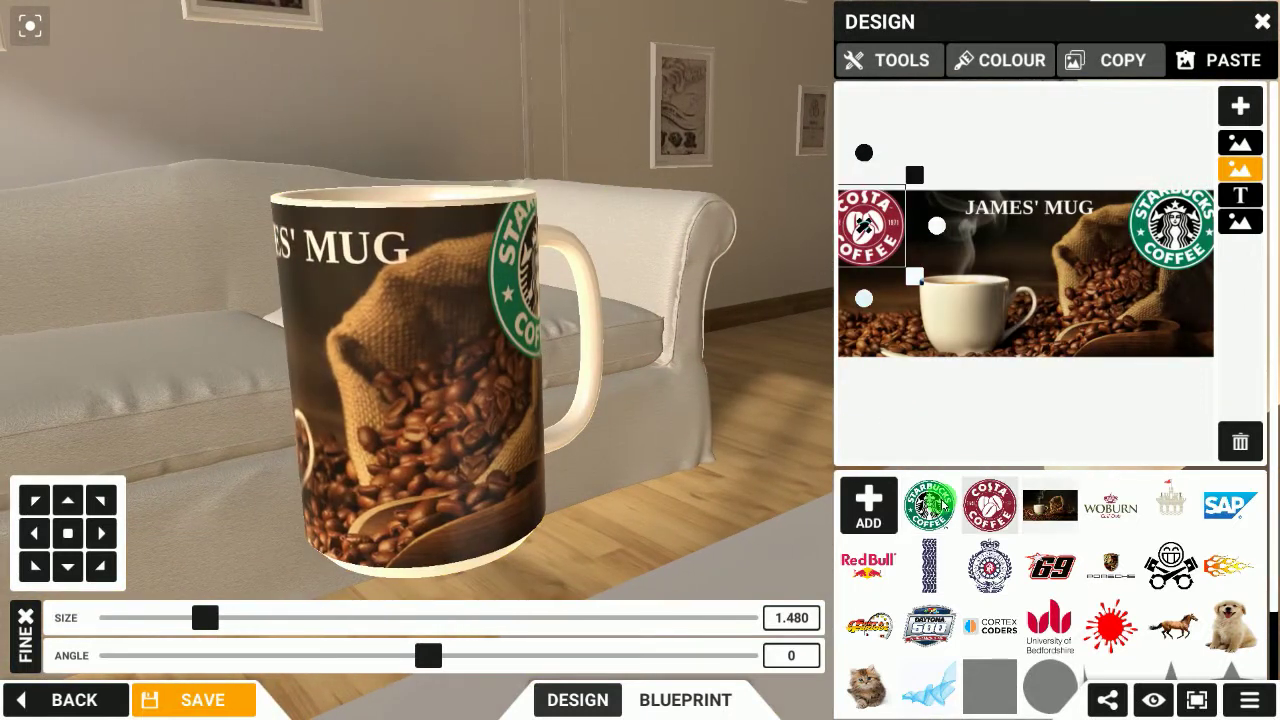
# - Browse the stock images available for the design and deselect the Costa logo
pyautogui.click(1232, 110)
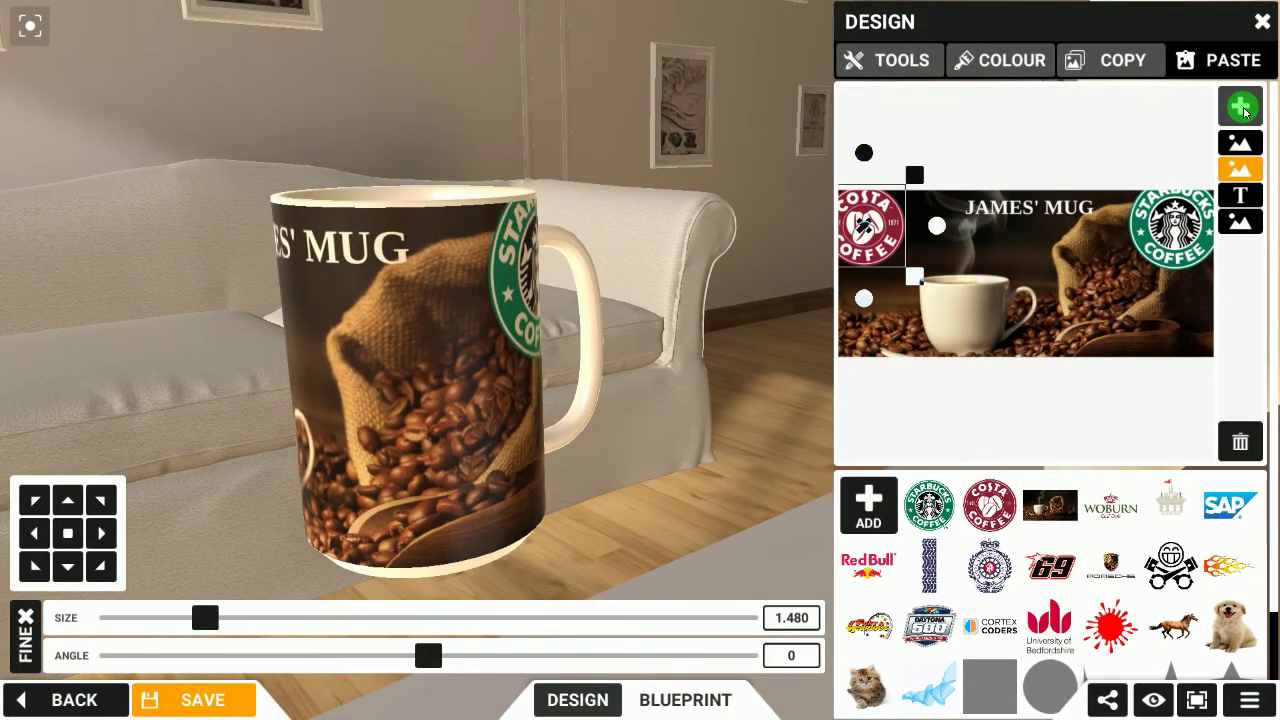
pyautogui.click(872, 512)
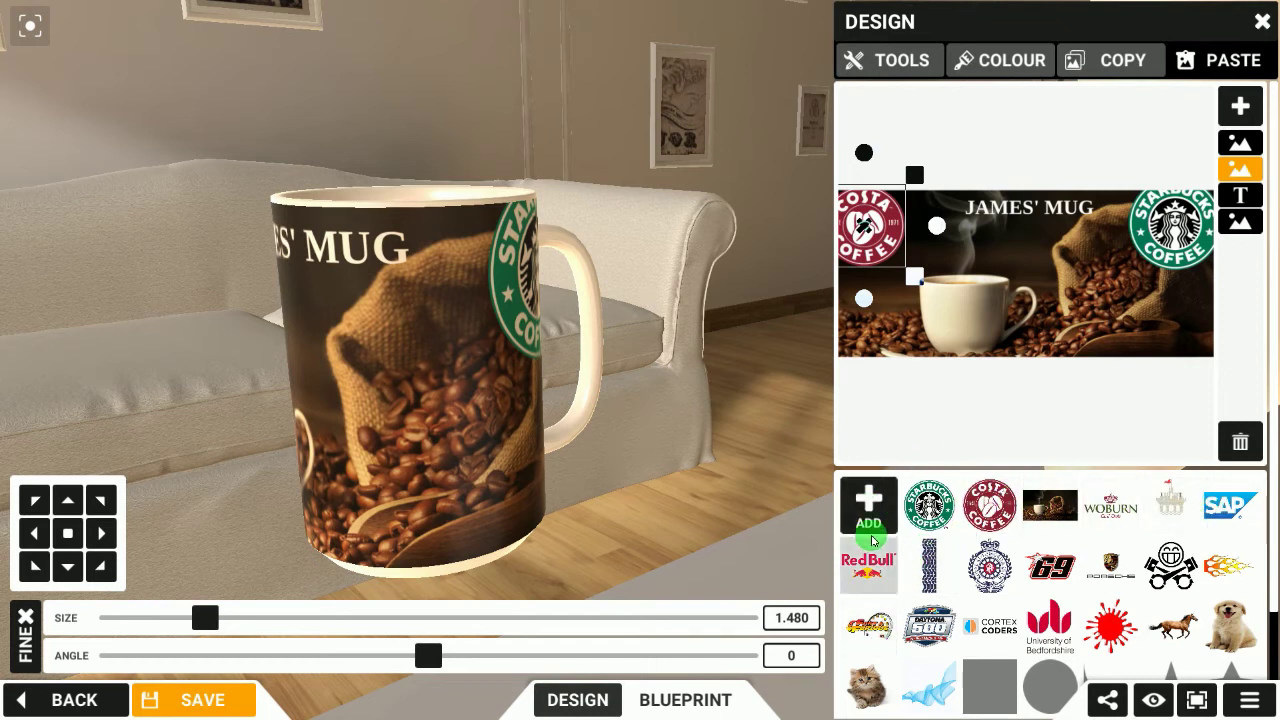
pyautogui.scroll(-2, 1268, 523)
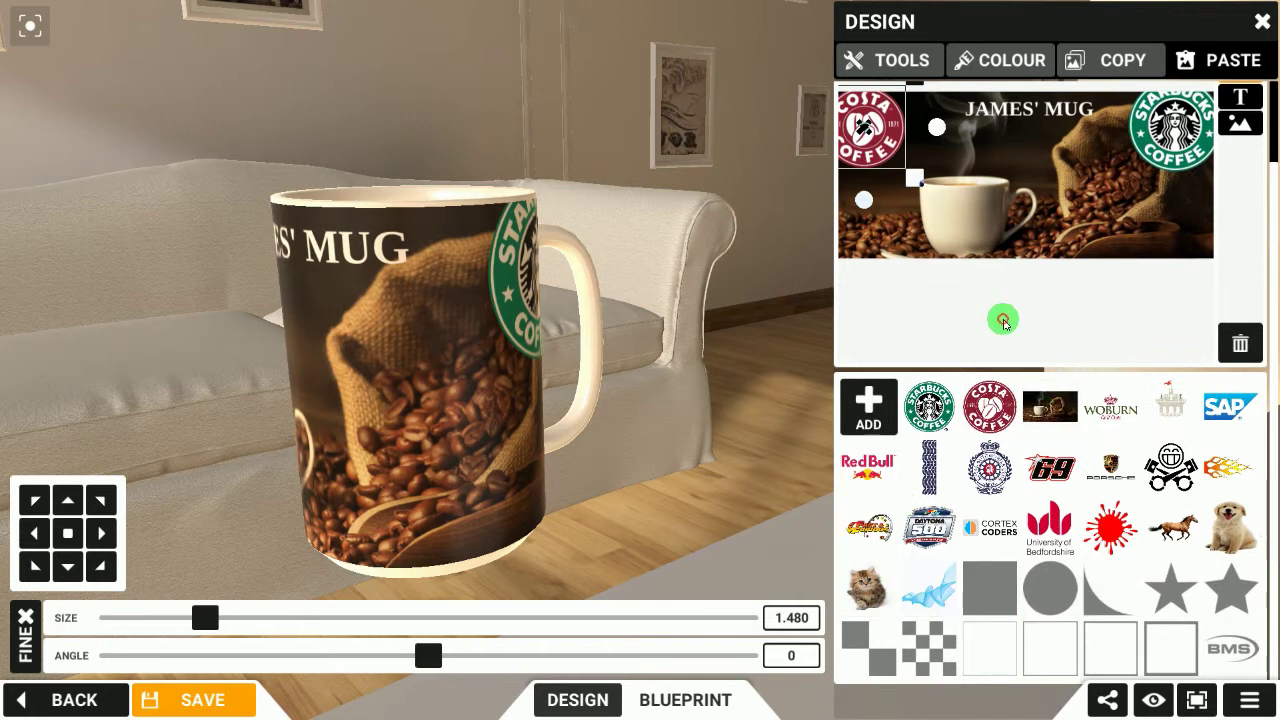
pyautogui.click(1003, 321)
pyautogui.click(951, 431)
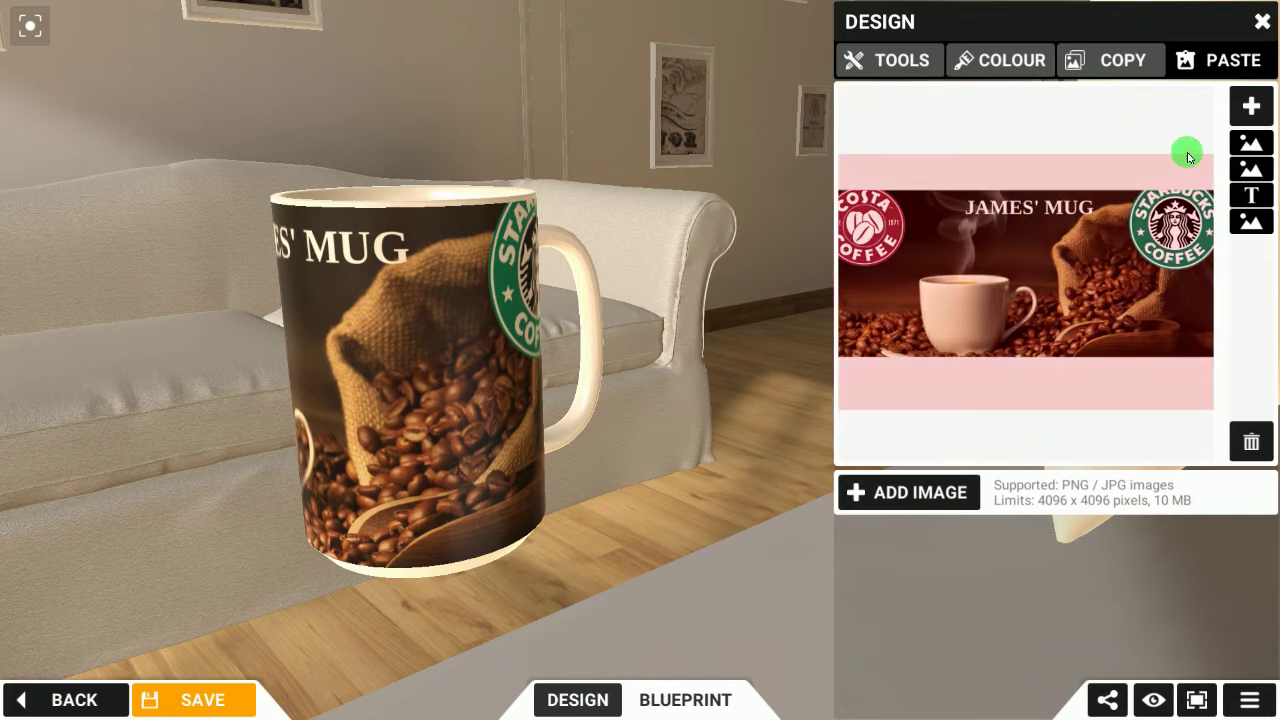
# - Add a new image layer and position its Starbucks logo just below the mug's title text
pyautogui.click(1251, 106)
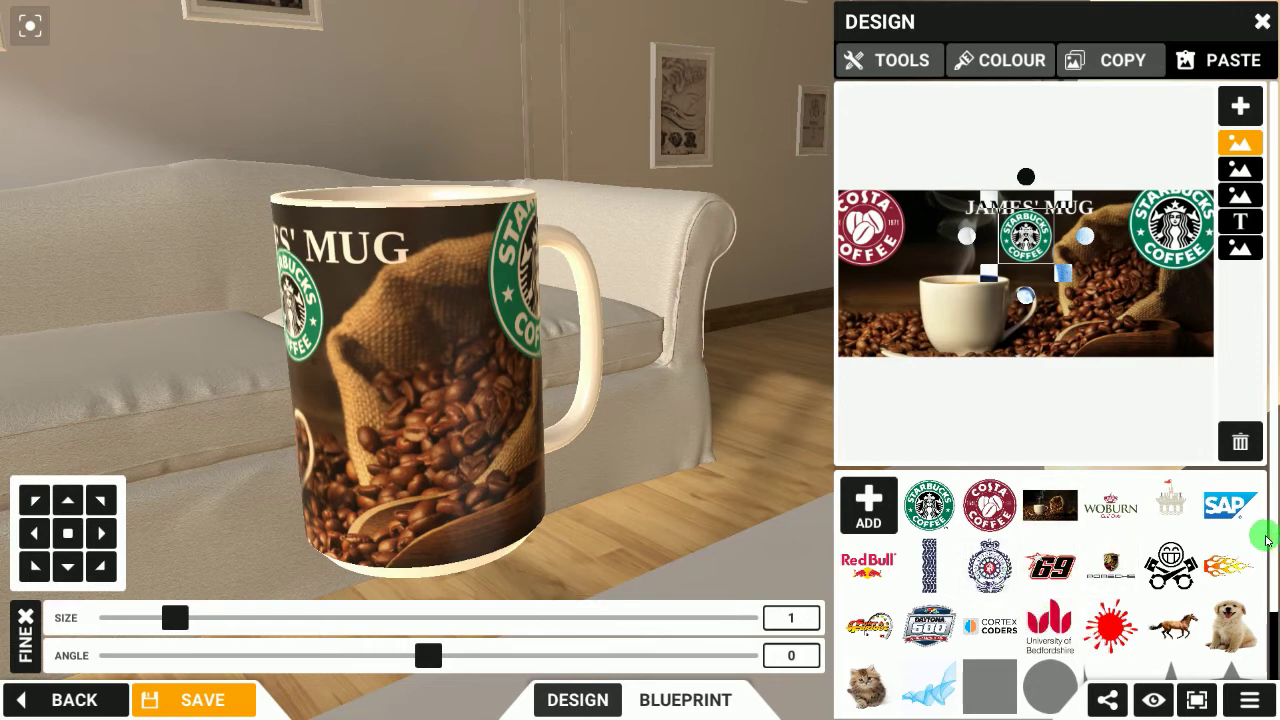
pyautogui.moveTo(1265, 540); pyautogui.dragTo(1268, 557)
pyautogui.click(1013, 237)
pyautogui.moveTo(650, 287); pyautogui.dragTo(835, 230)
pyautogui.moveTo(507, 259); pyautogui.dragTo(1034, 242)
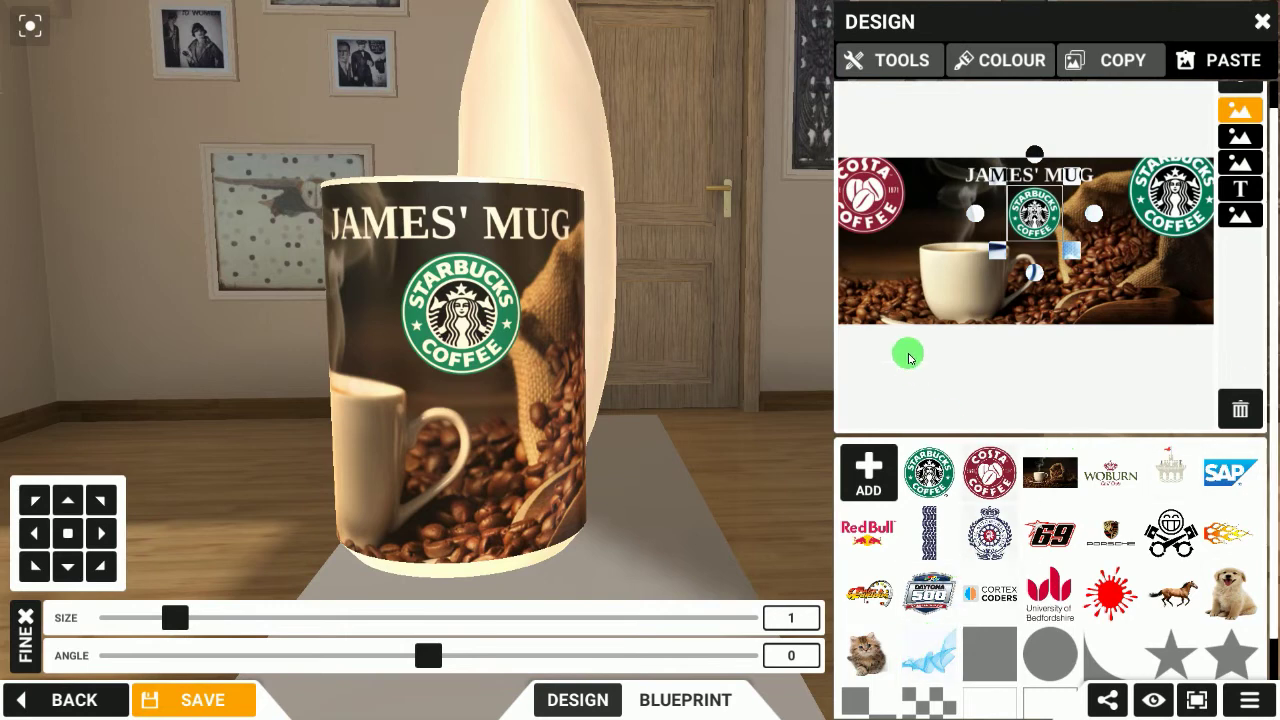
pyautogui.moveTo(394, 380); pyautogui.dragTo(518, 473)
pyautogui.moveTo(525, 451); pyautogui.dragTo(502, 268, button='right')
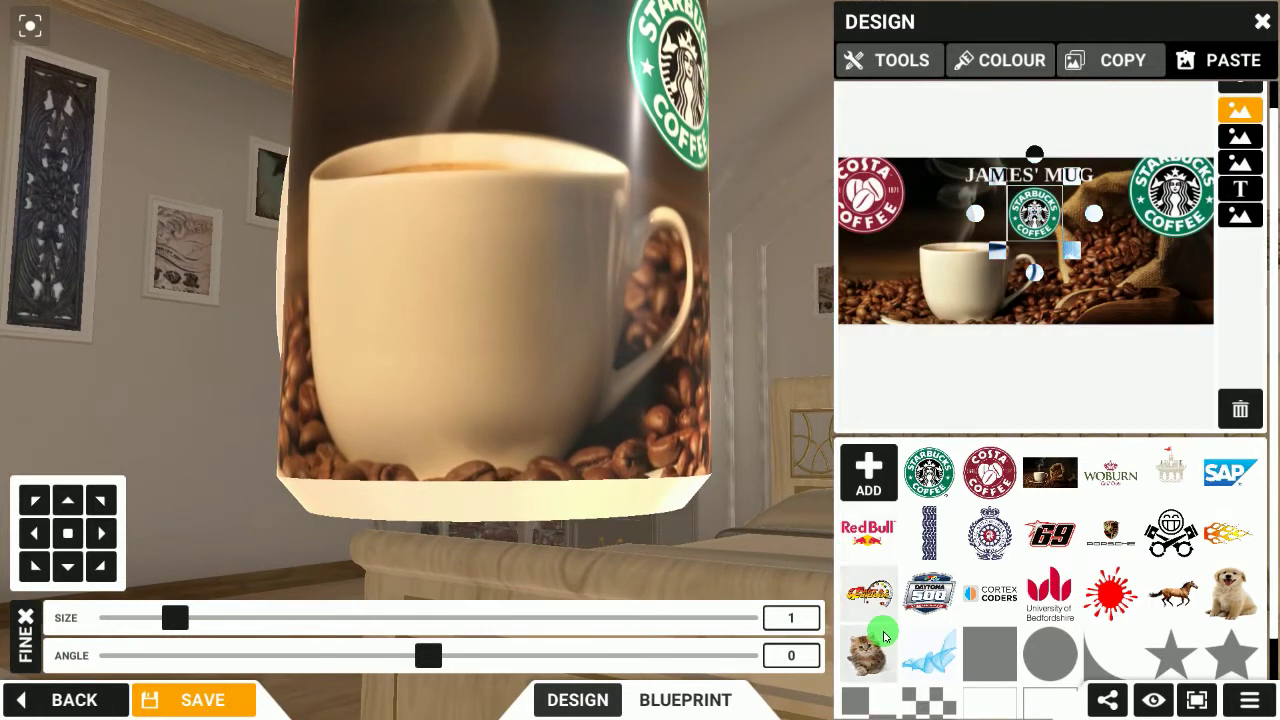
# - Replace the new layer's image with the kitten, place it on the pictured coffee cup, and deselect it
pyautogui.click(870, 655)
pyautogui.moveTo(1027, 240); pyautogui.dragTo(955, 307)
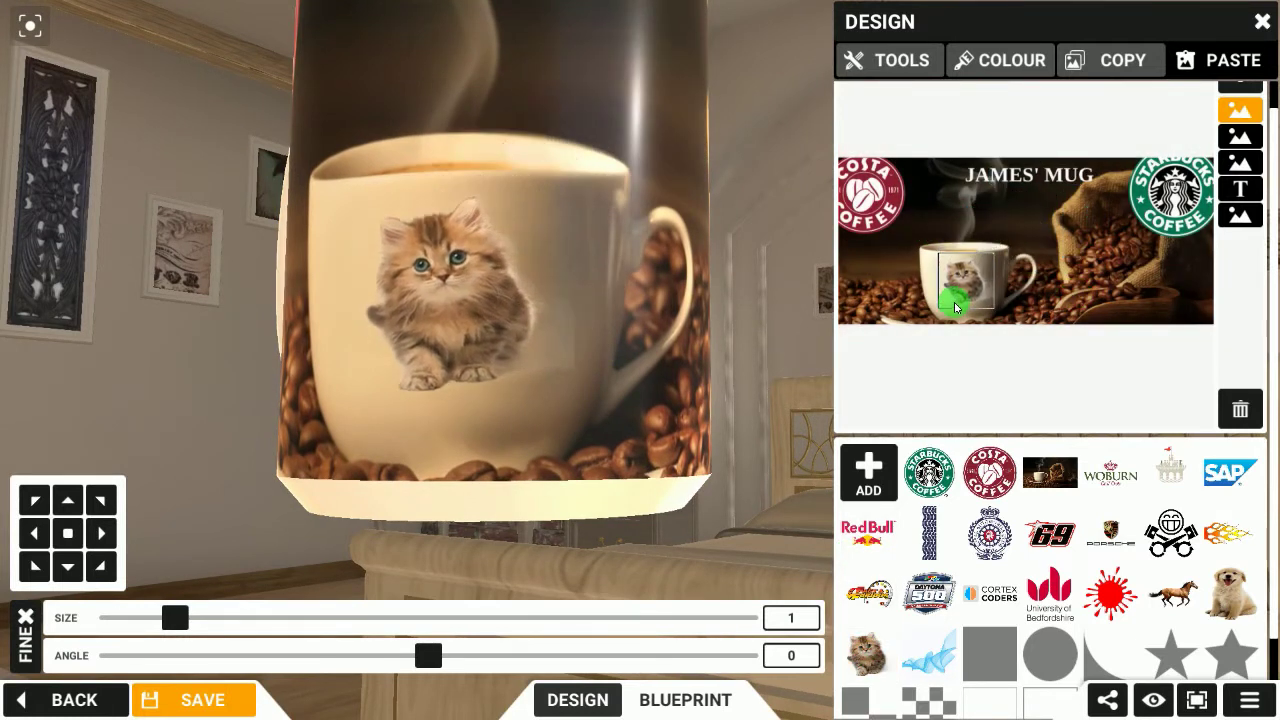
pyautogui.moveTo(566, 320); pyautogui.dragTo(561, 309)
pyautogui.scroll(-3, 561, 309)
pyautogui.moveTo(561, 309); pyautogui.dragTo(615, 265, button='right')
pyautogui.moveTo(615, 268)
pyautogui.mouseDown()
pyautogui.moveTo(406, 311)
pyautogui.moveTo(443, 334)
pyautogui.moveTo(508, 338)
pyautogui.mouseUp()
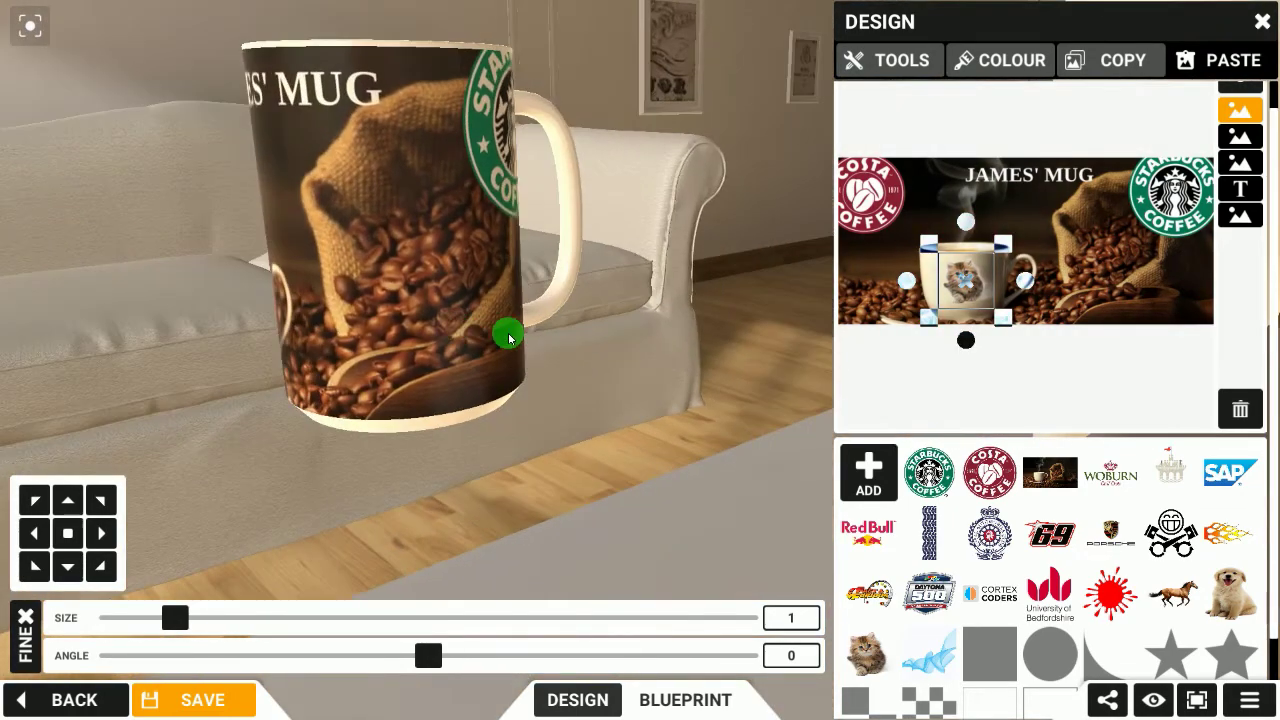
pyautogui.click(1024, 367)
pyautogui.click(1103, 409)
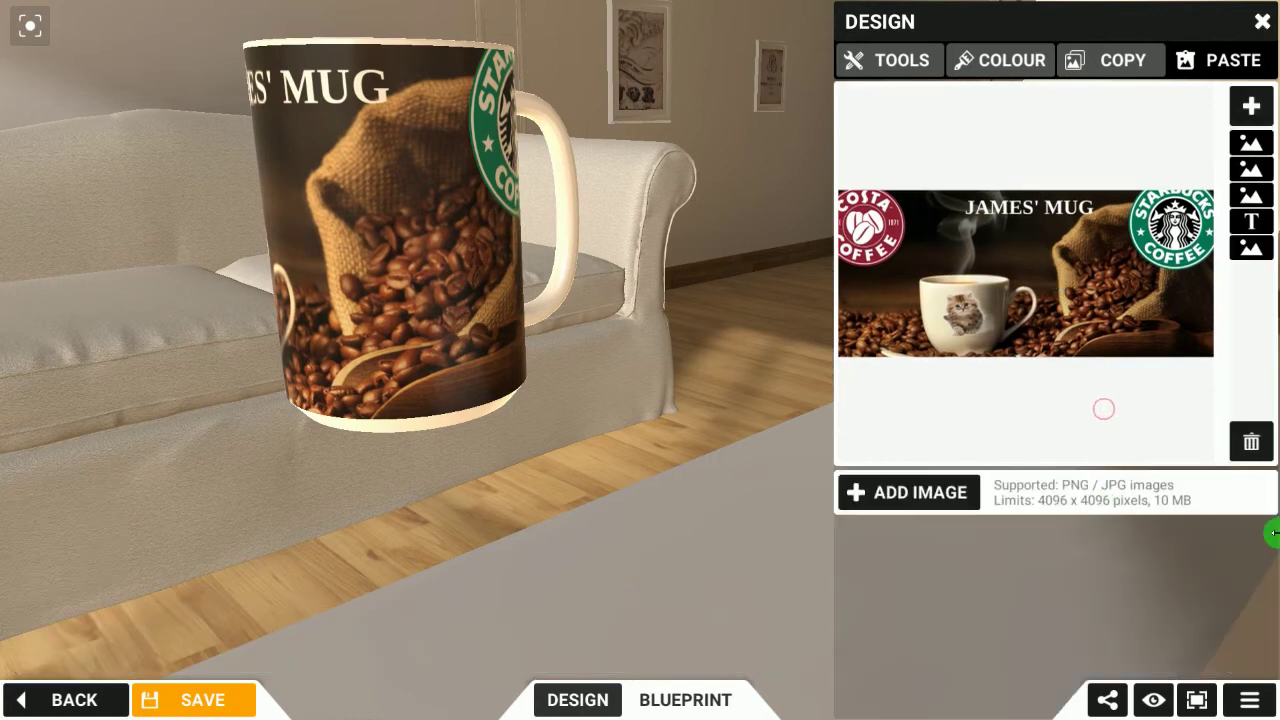
# - Add another image layer to the mug's design and set its image to the horse
pyautogui.click(1238, 106)
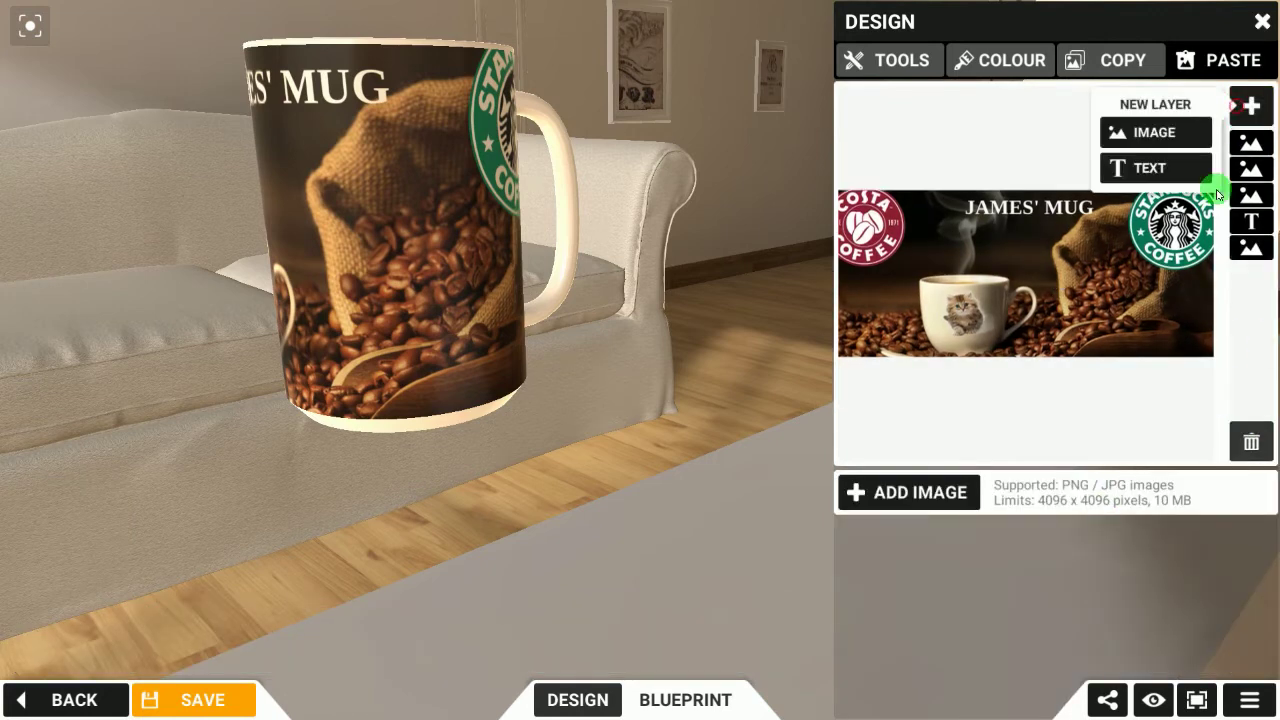
pyautogui.click(1160, 133)
pyautogui.scroll(-2, 1258, 600)
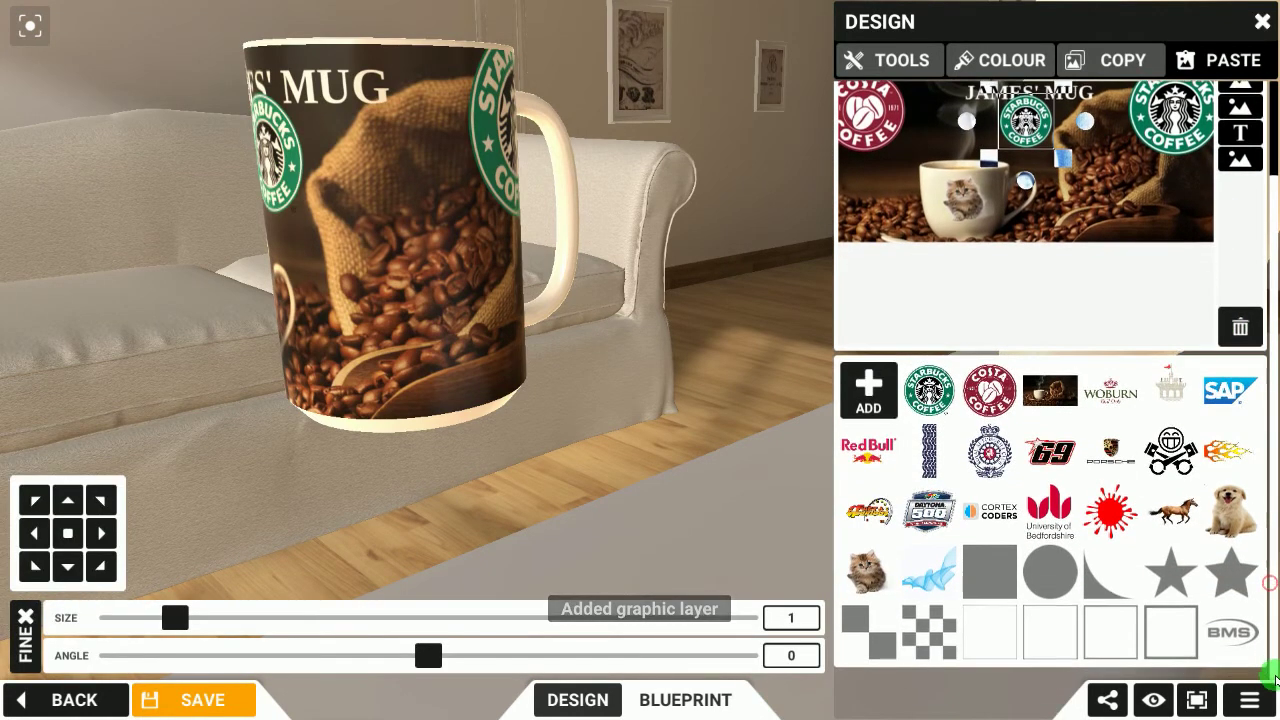
pyautogui.click(1172, 512)
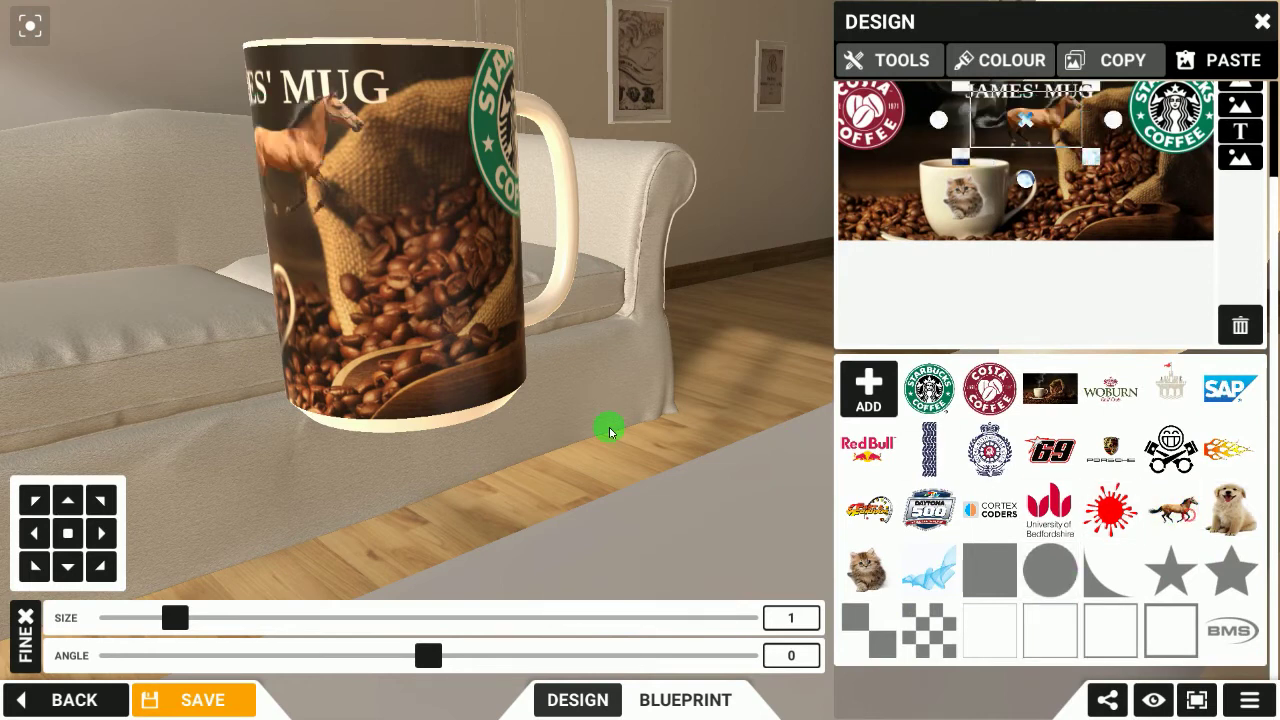
# - Move the horse to the design's lower-right corner, below the large Starbucks logo and beside the mug's handle
pyautogui.moveTo(1012, 143); pyautogui.dragTo(1100, 237)
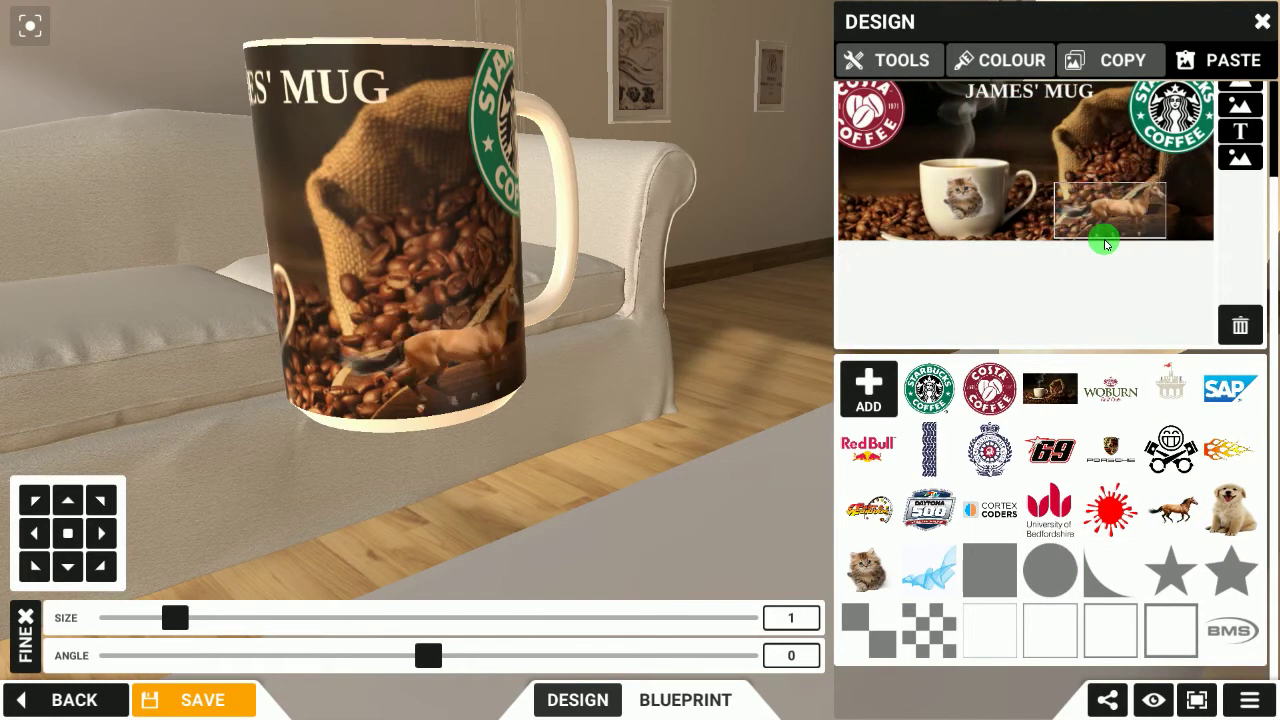
pyautogui.moveTo(571, 349)
pyautogui.mouseDown()
pyautogui.moveTo(484, 305)
pyautogui.moveTo(380, 294)
pyautogui.moveTo(451, 314)
pyautogui.moveTo(423, 316)
pyautogui.moveTo(374, 374)
pyautogui.moveTo(563, 349)
pyautogui.mouseUp()
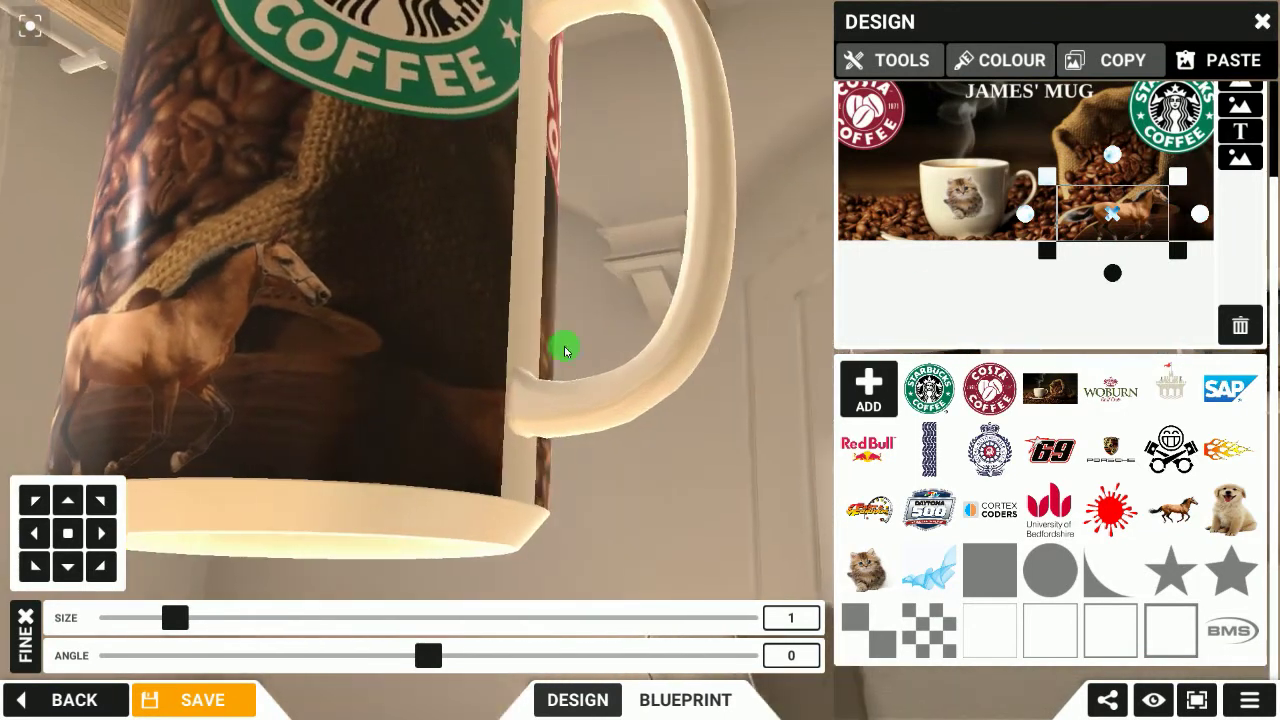
pyautogui.click(1107, 226)
pyautogui.moveTo(1114, 228); pyautogui.dragTo(1152, 224)
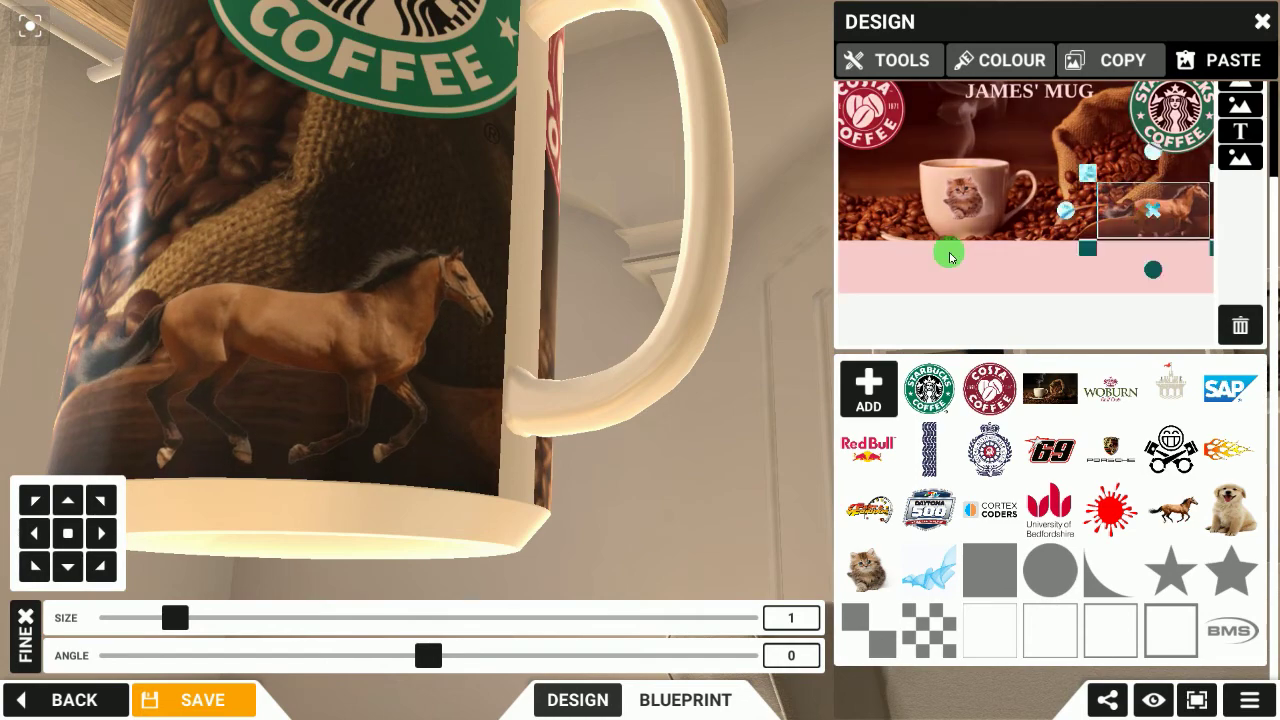
pyautogui.moveTo(472, 346); pyautogui.dragTo(590, 336)
# - Make sure the horse layer is selected and copy it
pyautogui.click(964, 325)
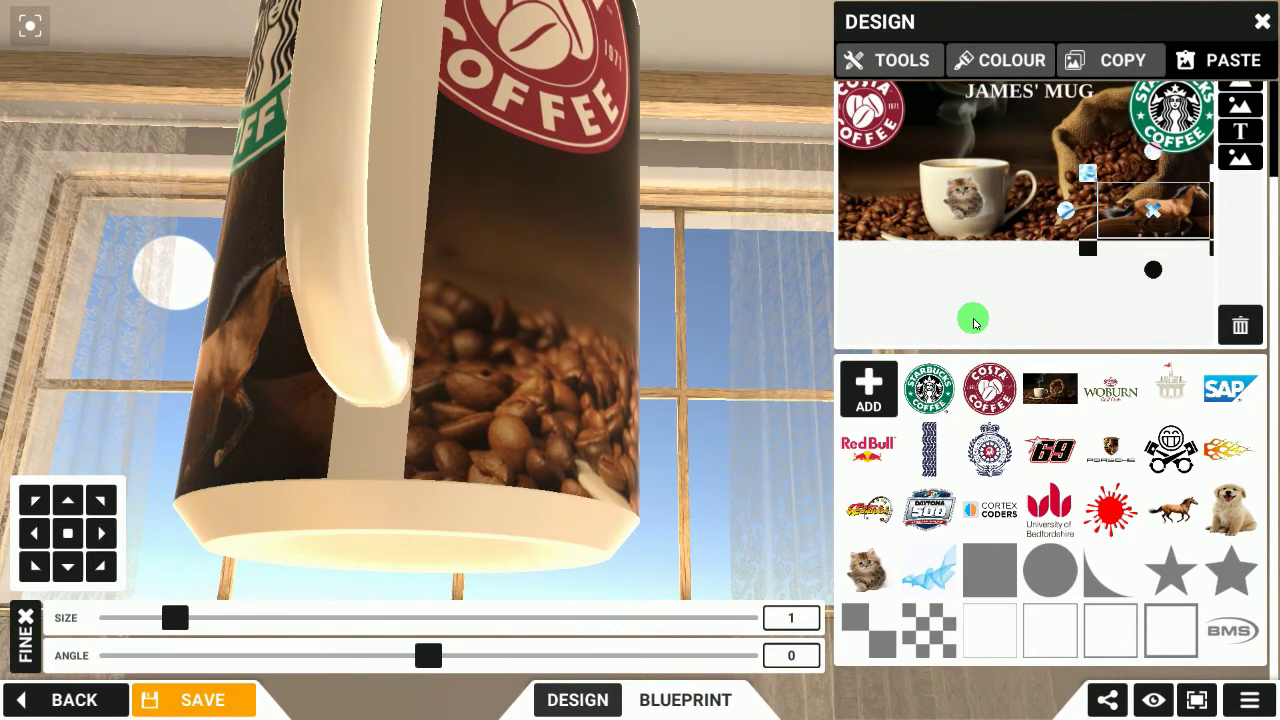
pyautogui.click(973, 320)
pyautogui.click(1175, 332)
pyautogui.click(1163, 336)
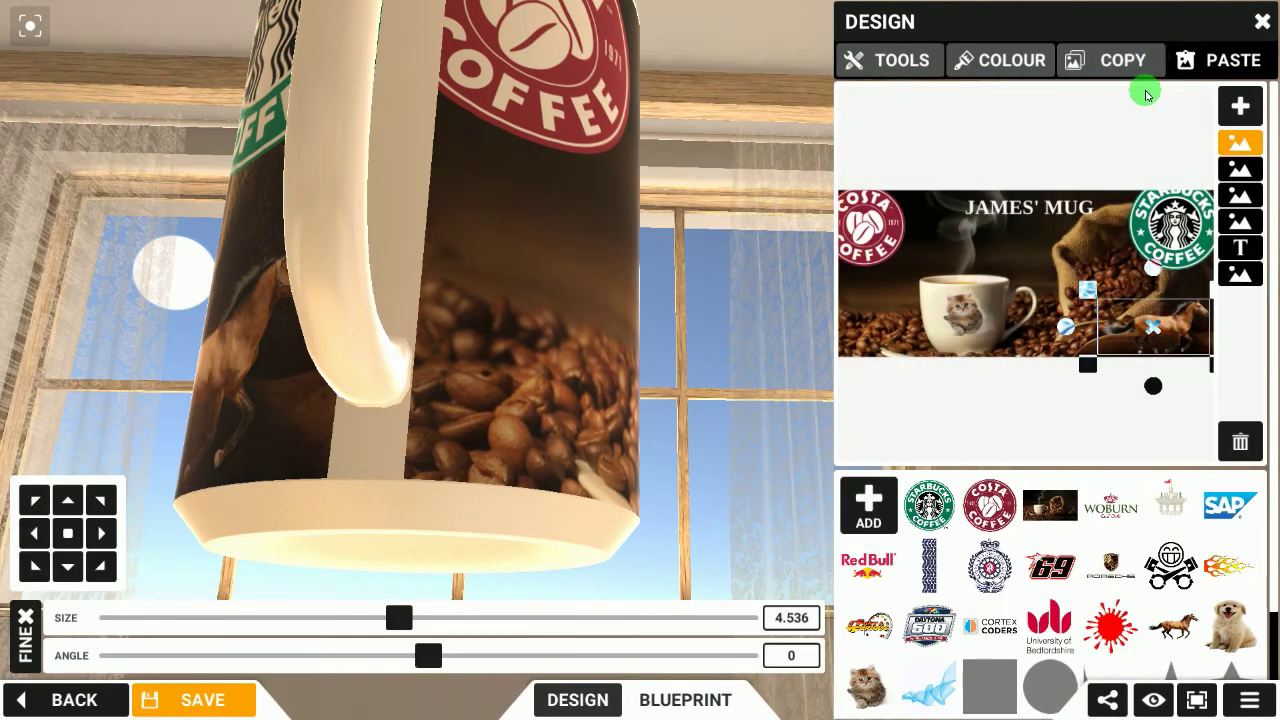
pyautogui.click(1133, 64)
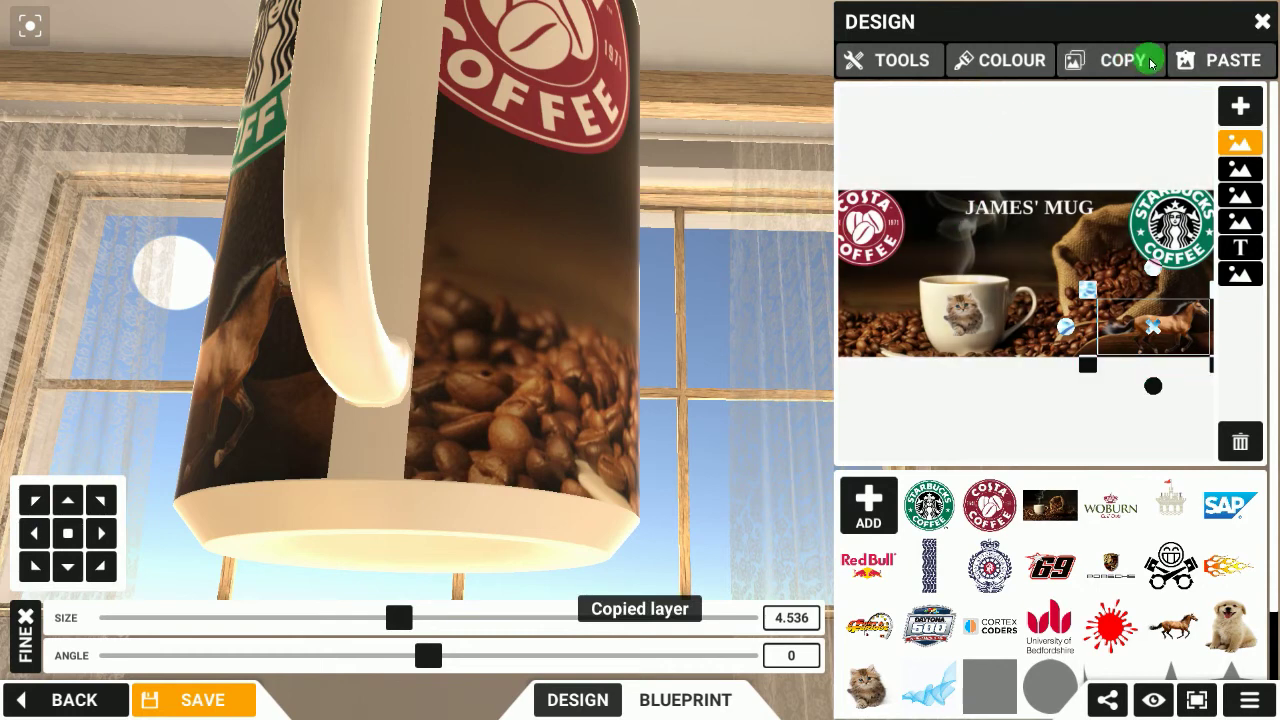
# - Paste the copied horse layer and mirror the pasted horse horizontally
pyautogui.click(1223, 63)
pyautogui.click(1152, 334)
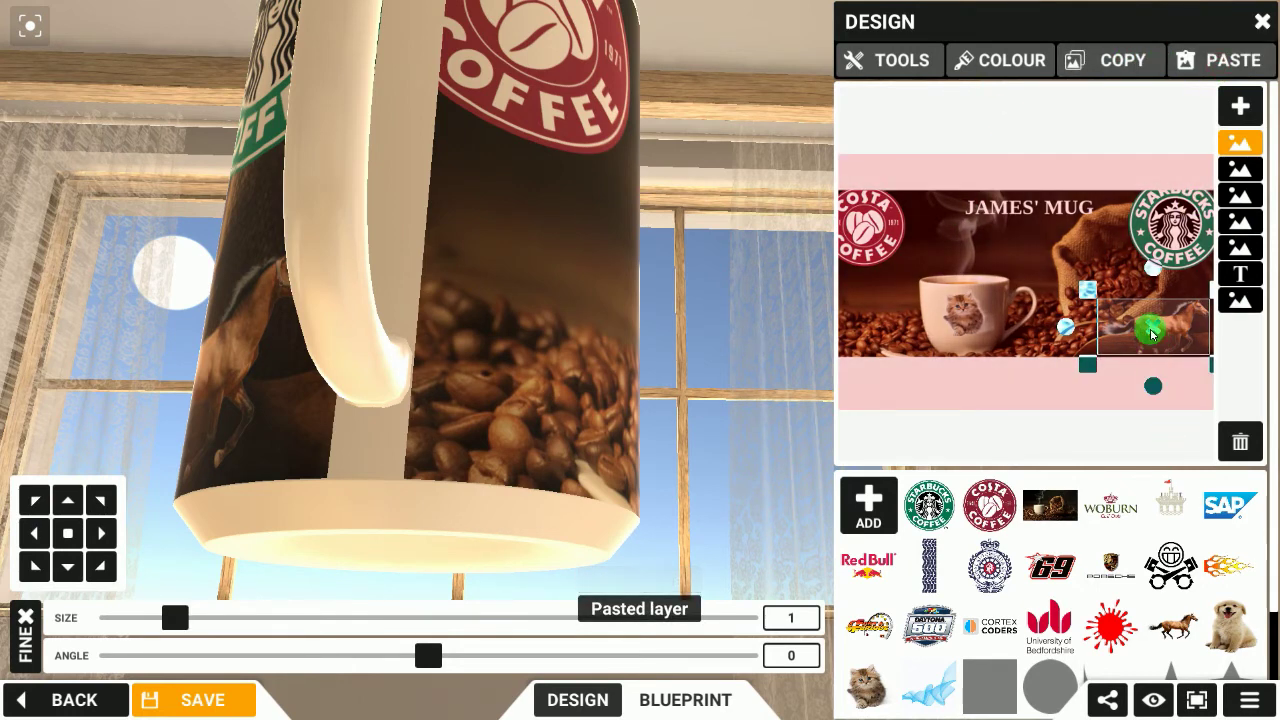
pyautogui.moveTo(514, 378); pyautogui.dragTo(531, 397)
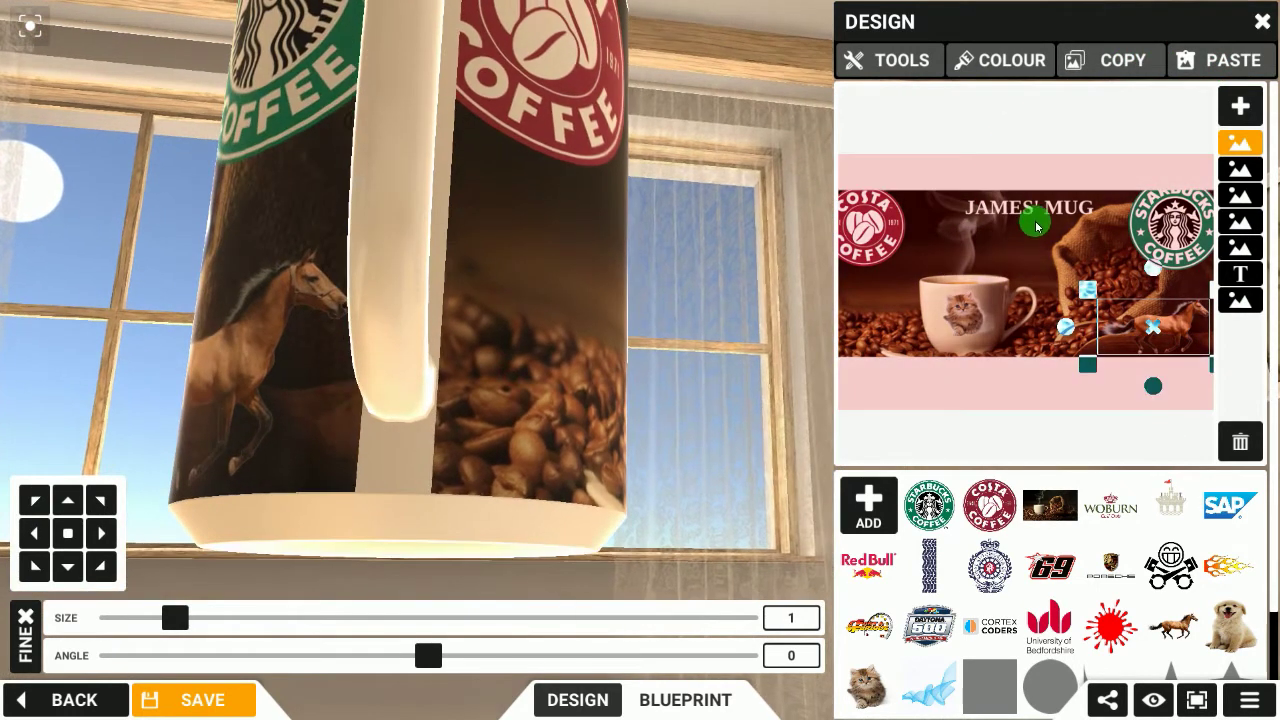
pyautogui.click(902, 64)
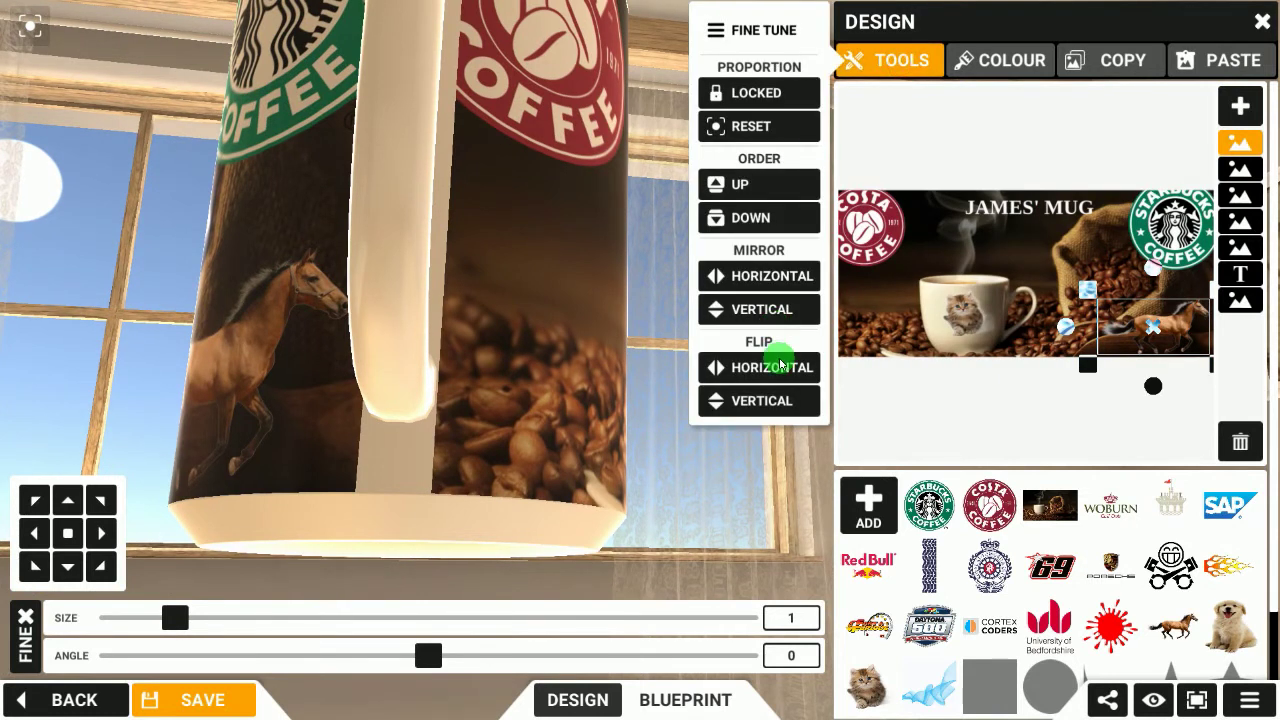
pyautogui.click(764, 280)
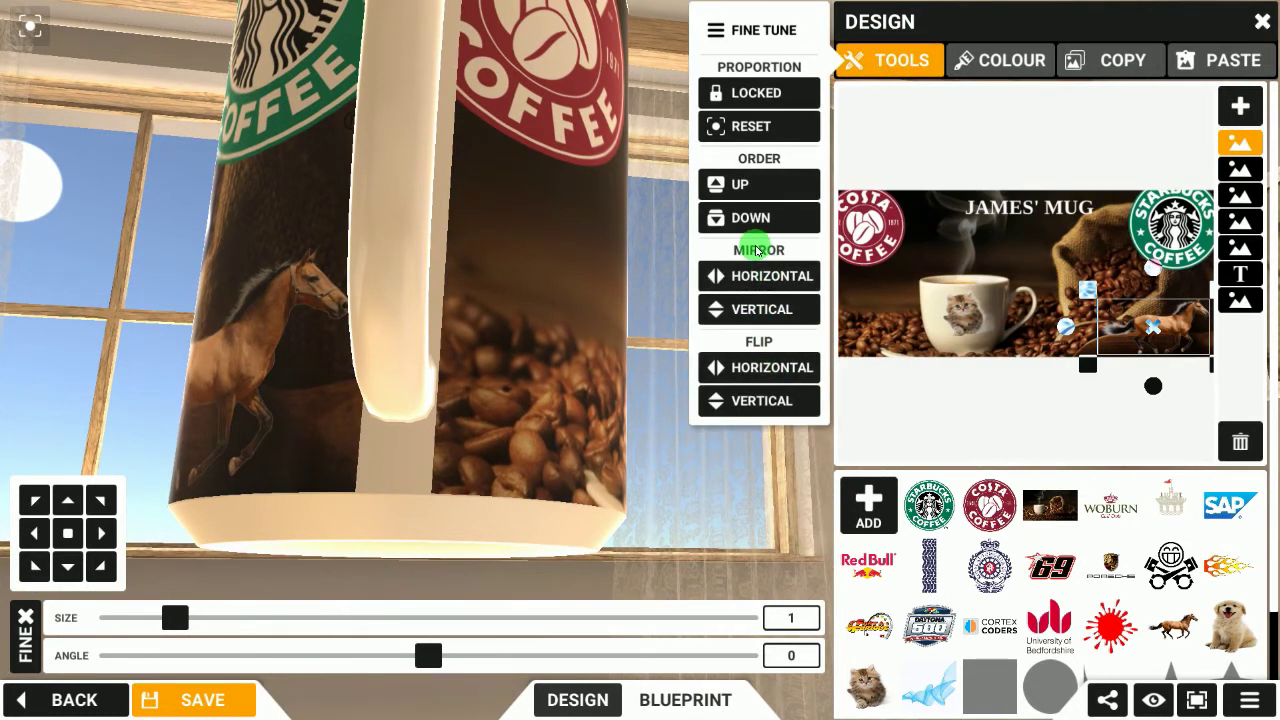
pyautogui.click(772, 280)
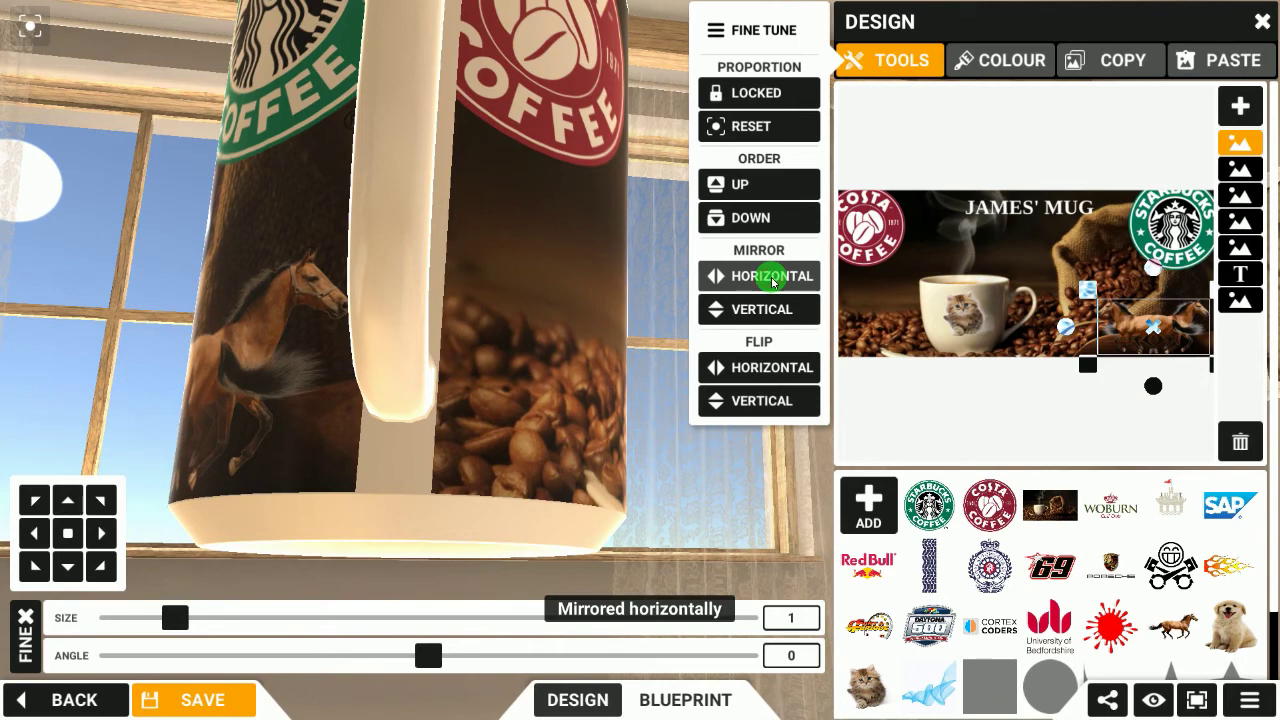
pyautogui.moveTo(309, 331); pyautogui.dragTo(452, 348)
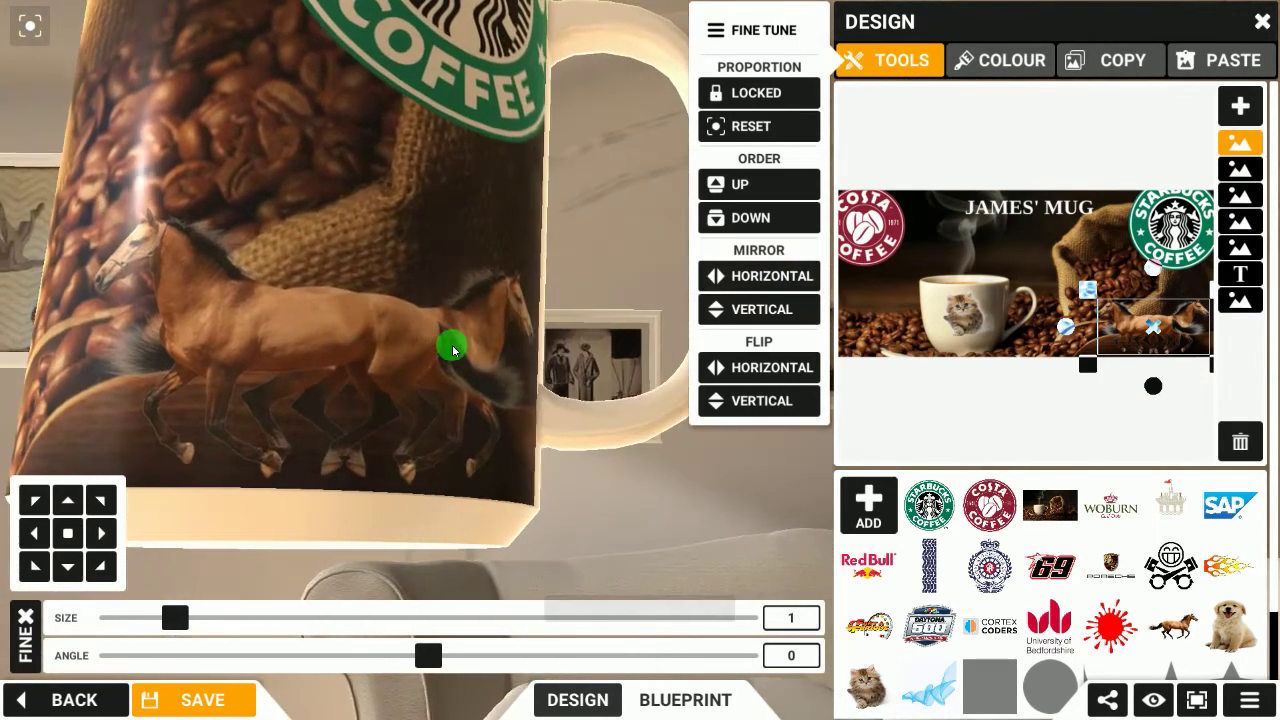
# - Flip the mirrored horse horizontally to the opposite end of the design, and deselect all layers
pyautogui.click(759, 370)
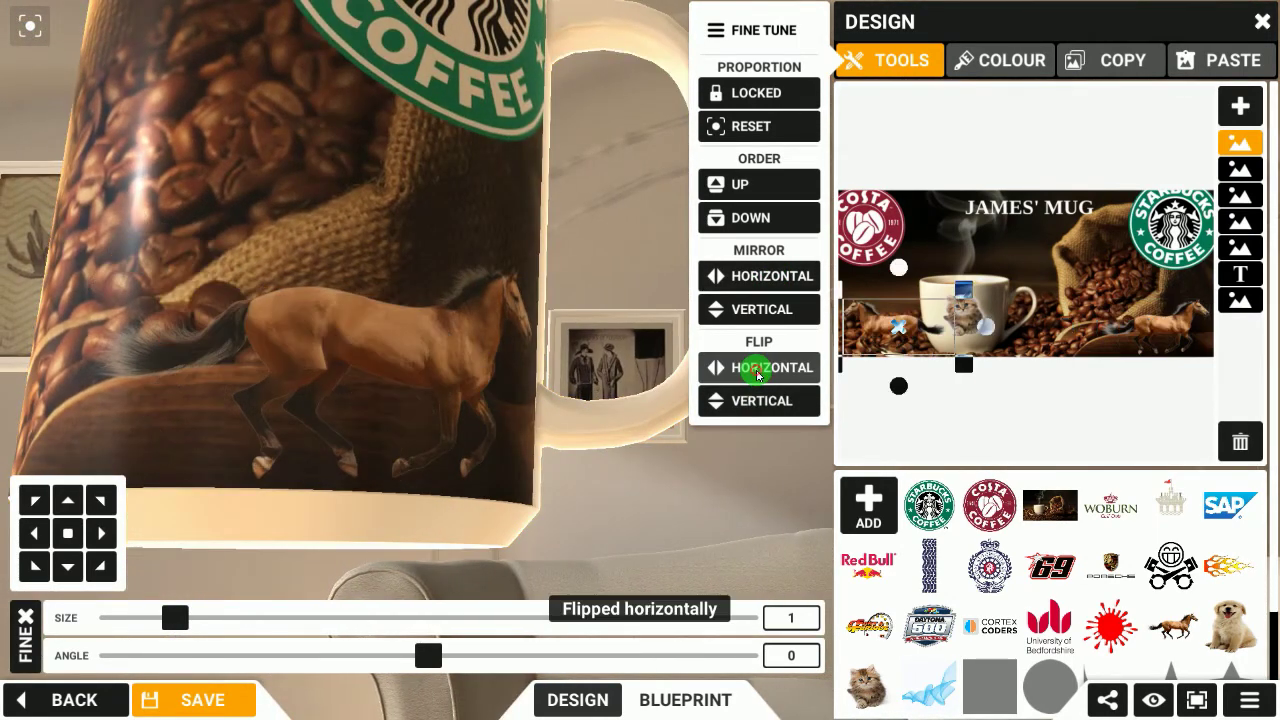
pyautogui.moveTo(594, 354); pyautogui.dragTo(535, 335)
pyautogui.click(1002, 388)
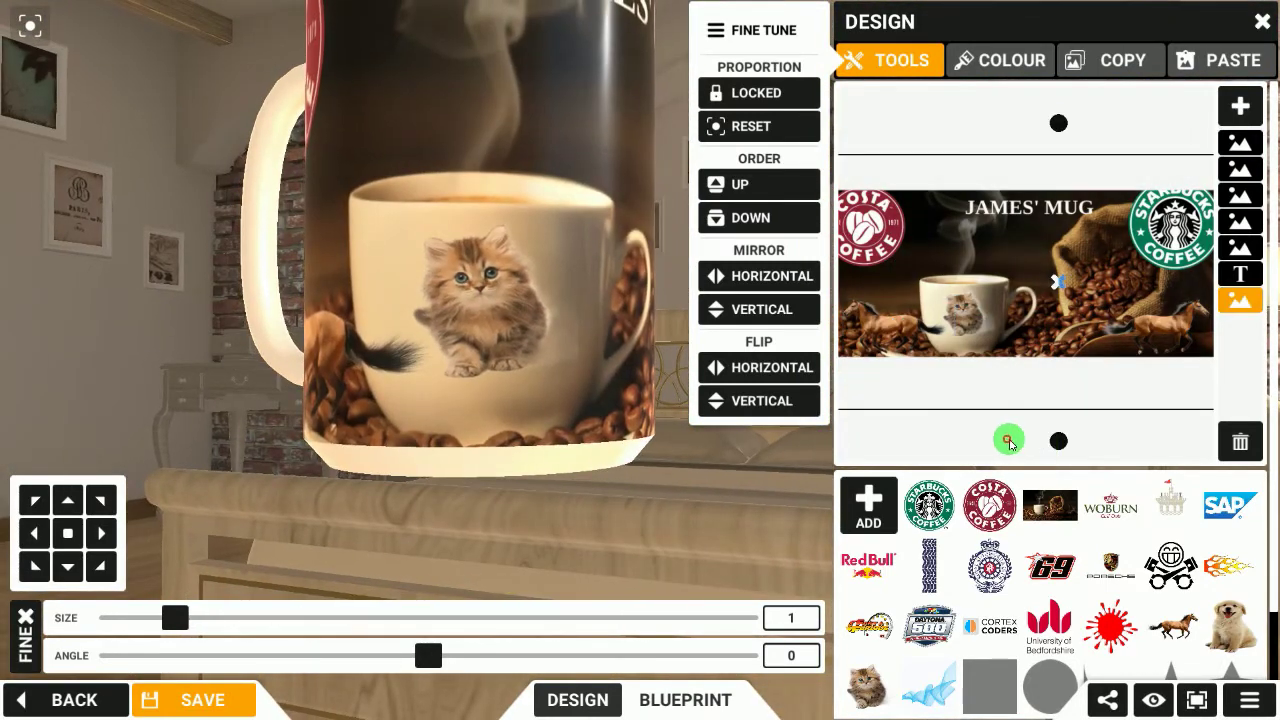
pyautogui.click(1009, 440)
# - Add another image layer to the mug's design and set its image to the puppy
pyautogui.click(1247, 121)
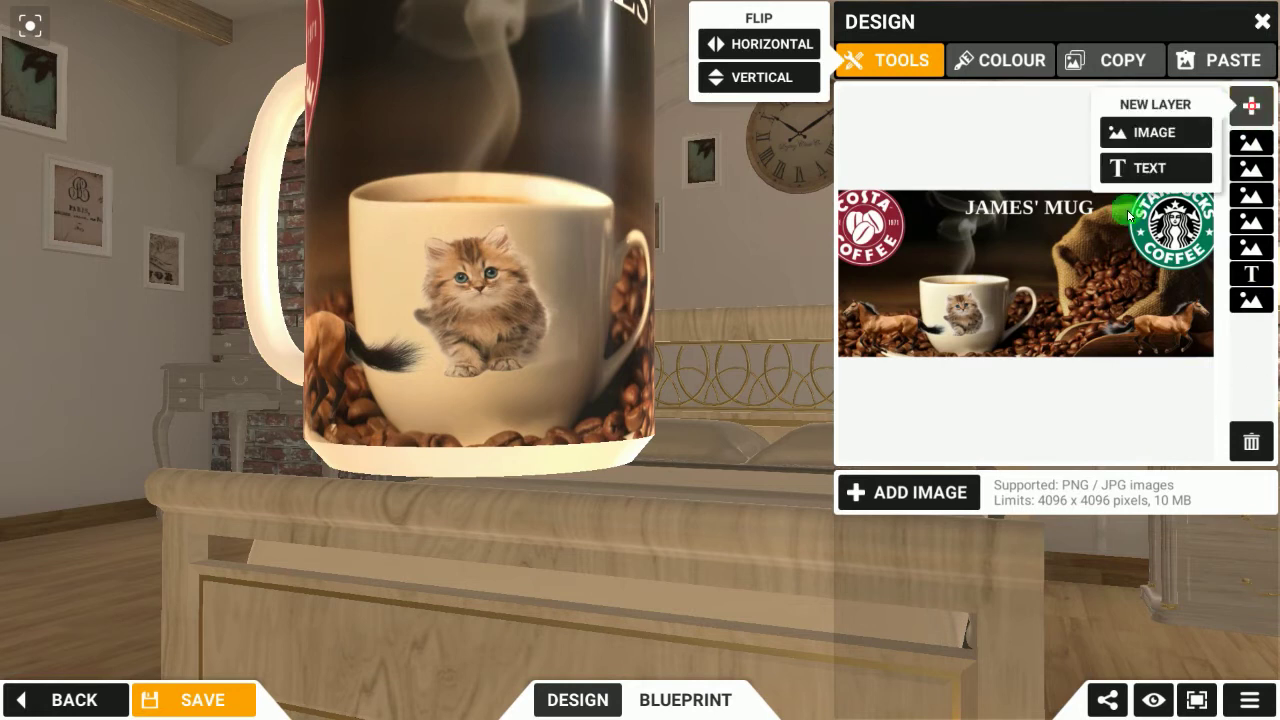
pyautogui.click(1160, 135)
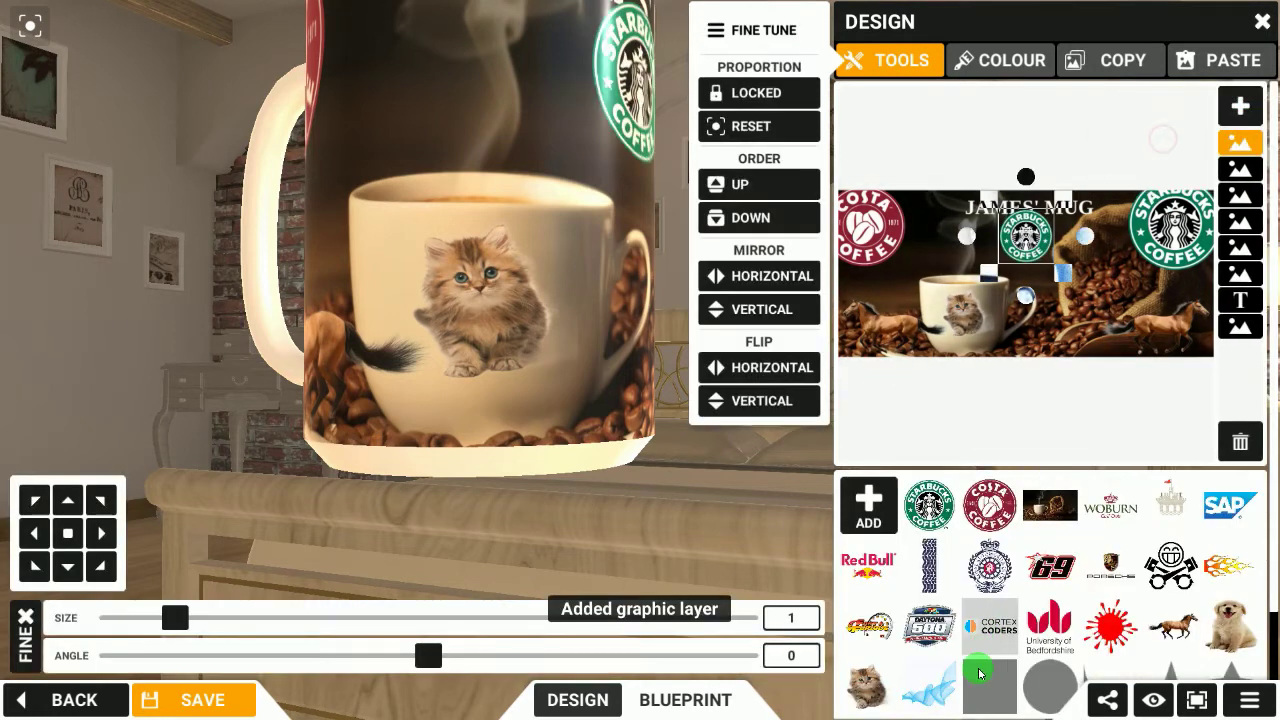
pyautogui.click(1232, 620)
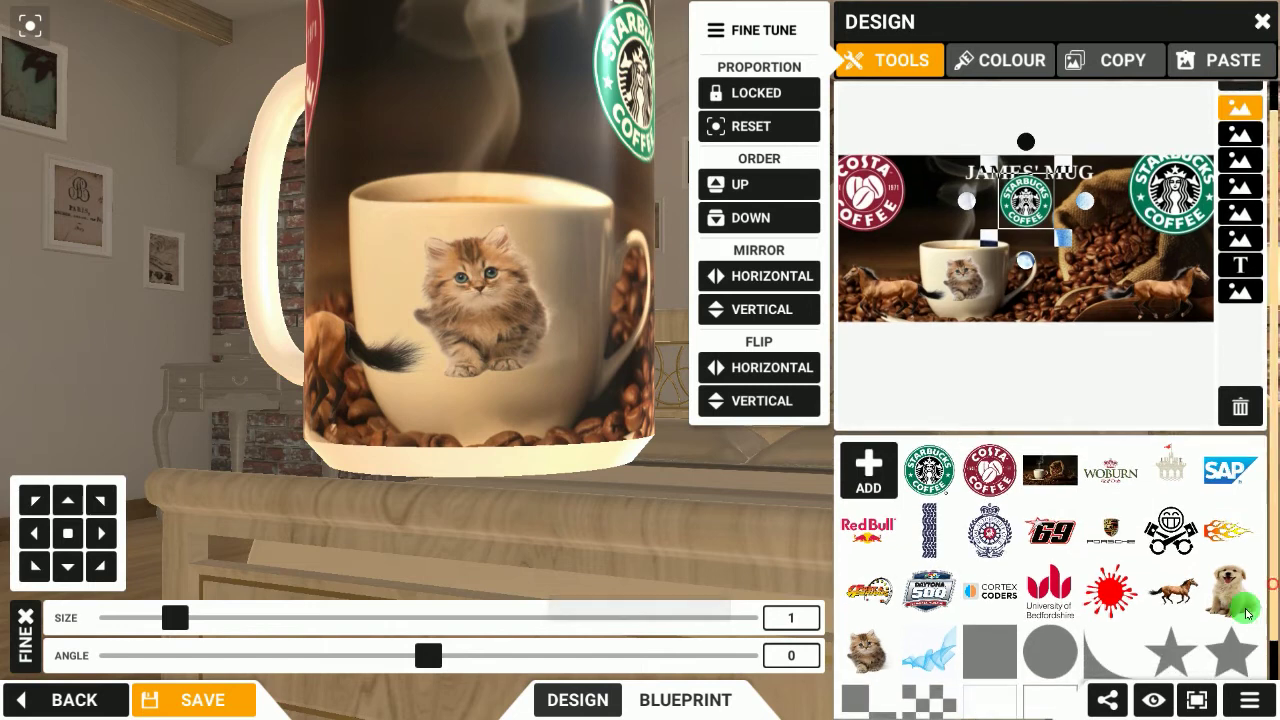
# - Place the puppy on the pictured sack of coffee beans, above the horse, and deselect it
pyautogui.moveTo(1028, 210); pyautogui.dragTo(1092, 280)
pyautogui.moveTo(590, 303); pyautogui.dragTo(380, 311)
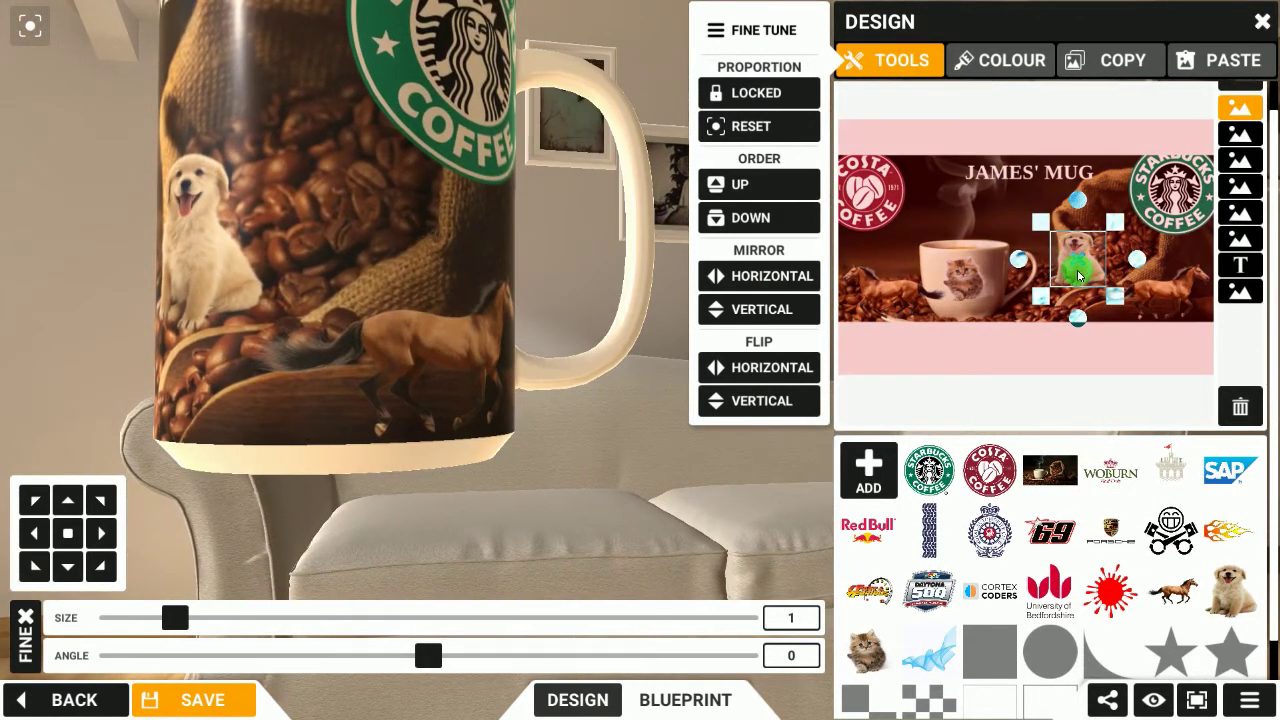
pyautogui.moveTo(1079, 275); pyautogui.dragTo(1122, 261)
pyautogui.click(1120, 262)
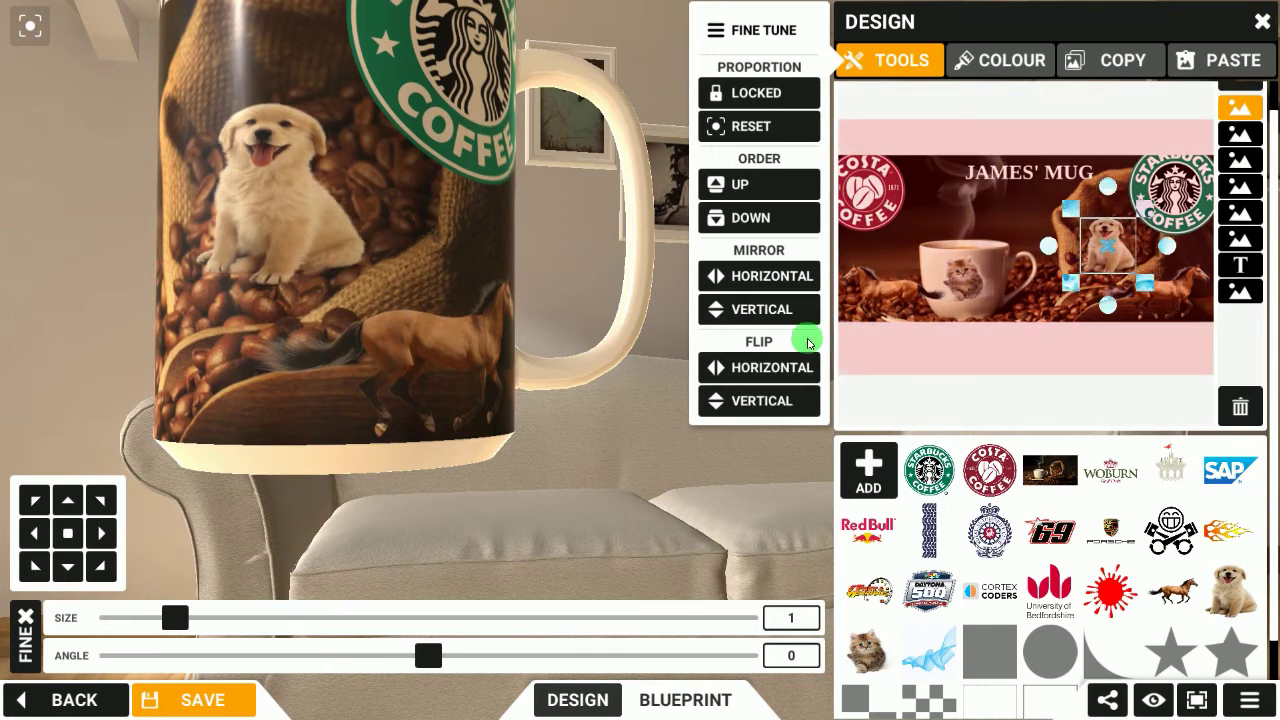
pyautogui.click(955, 387)
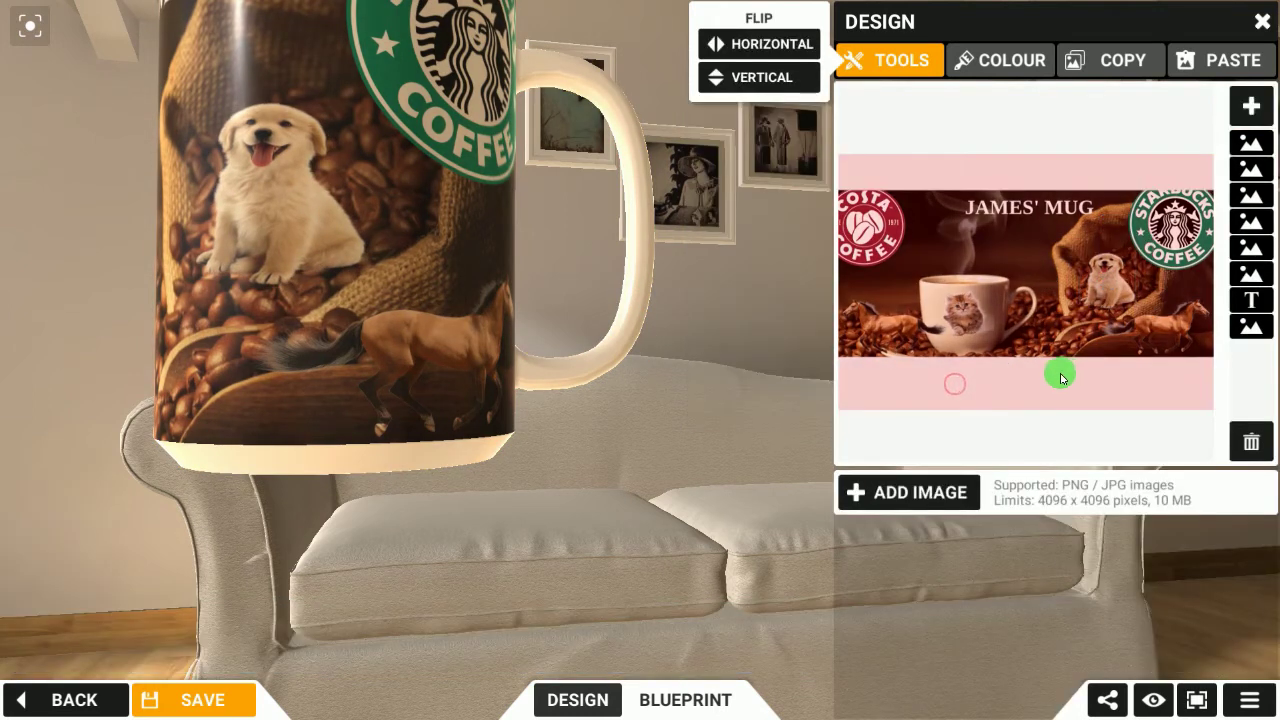
# - Set the colour of the title text along the design's upper edge to Vanilla
pyautogui.moveTo(537, 217); pyautogui.dragTo(508, 443)
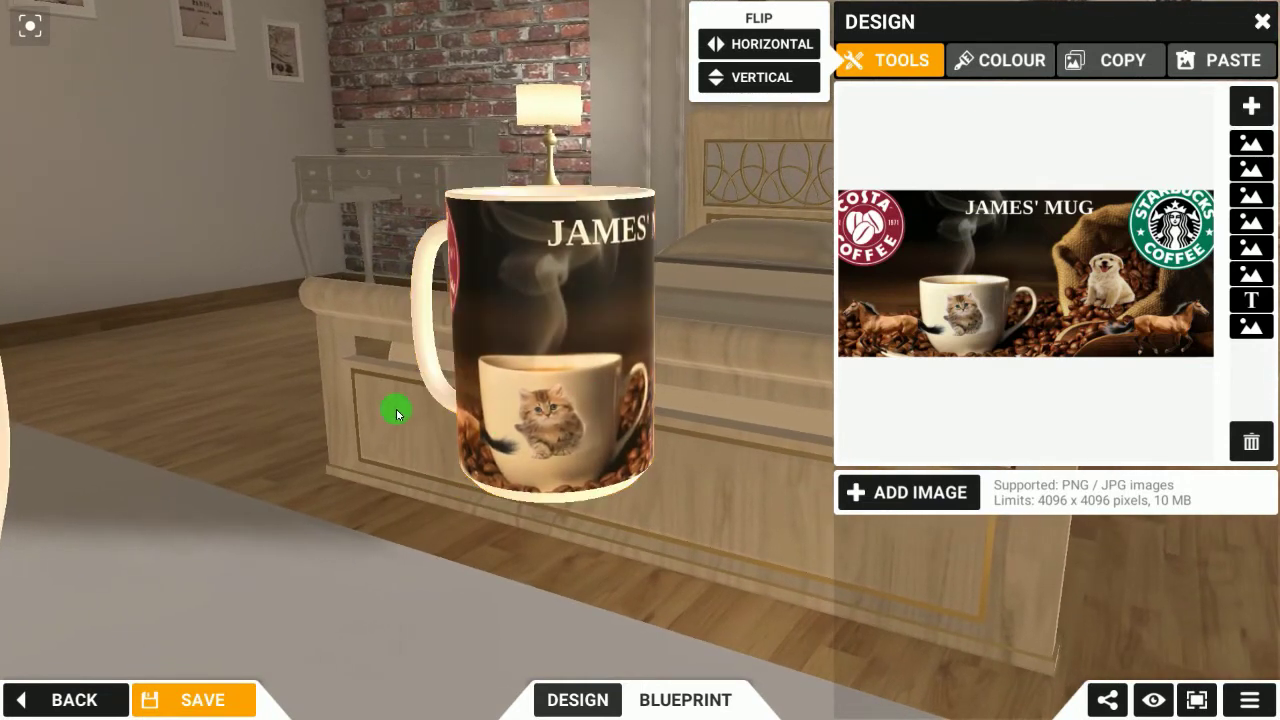
pyautogui.click(961, 221)
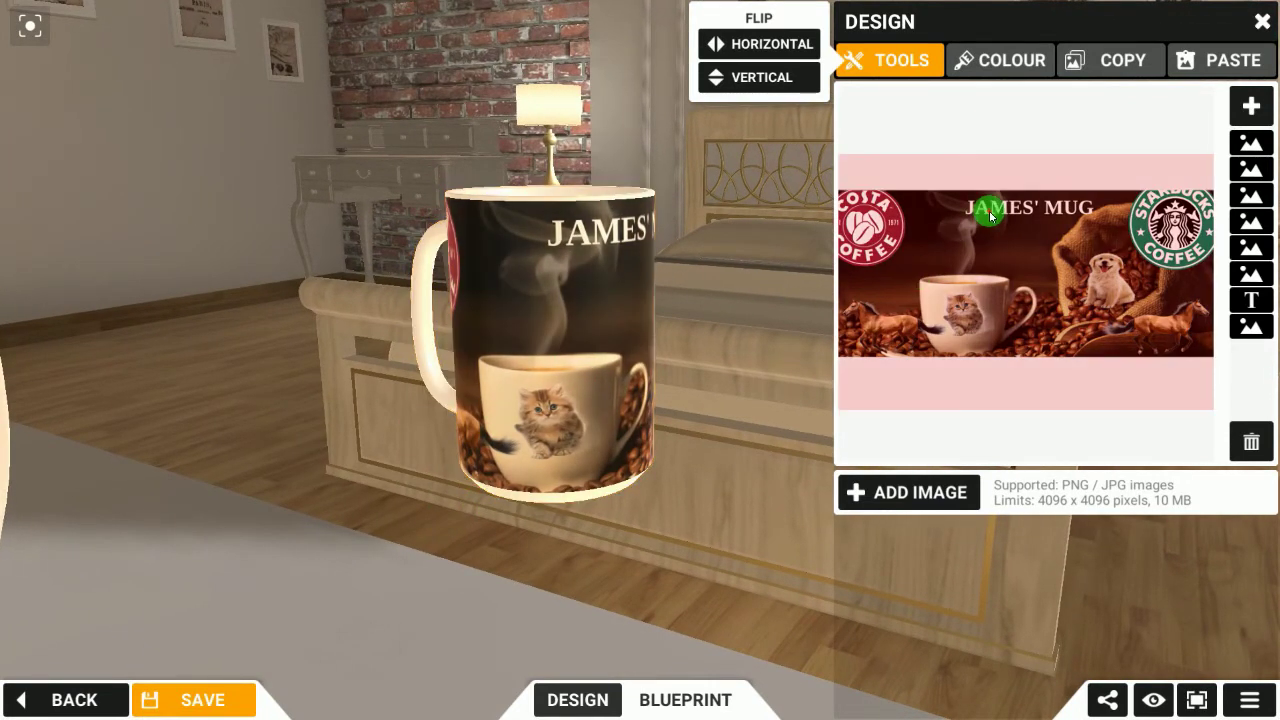
pyautogui.click(990, 215)
pyautogui.click(1010, 213)
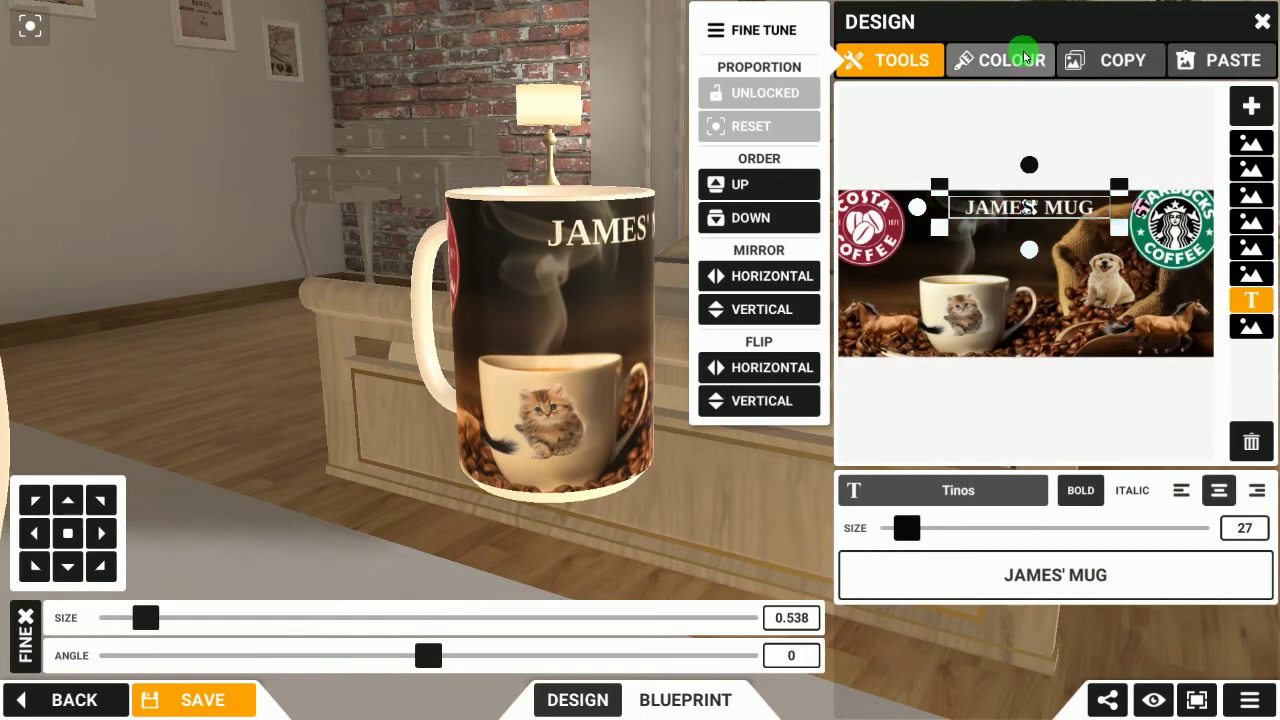
pyautogui.click(998, 60)
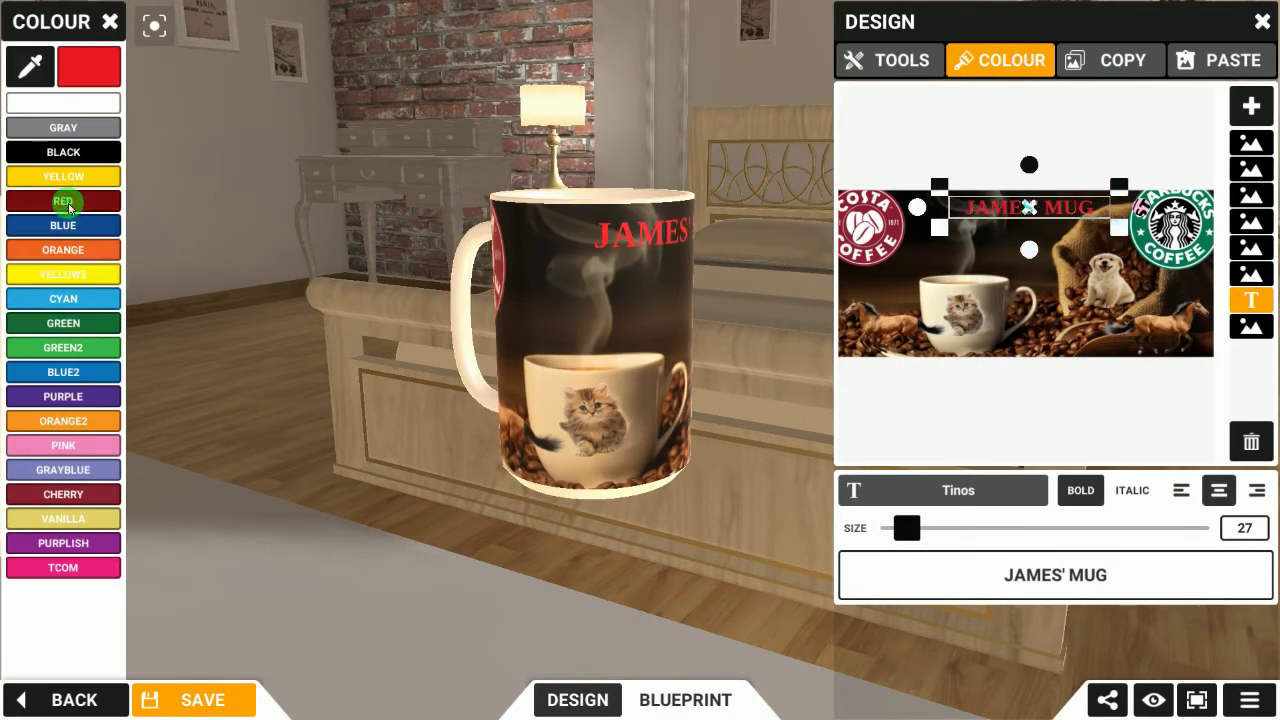
pyautogui.moveTo(643, 214); pyautogui.dragTo(500, 325)
pyautogui.moveTo(574, 449); pyautogui.dragTo(628, 460)
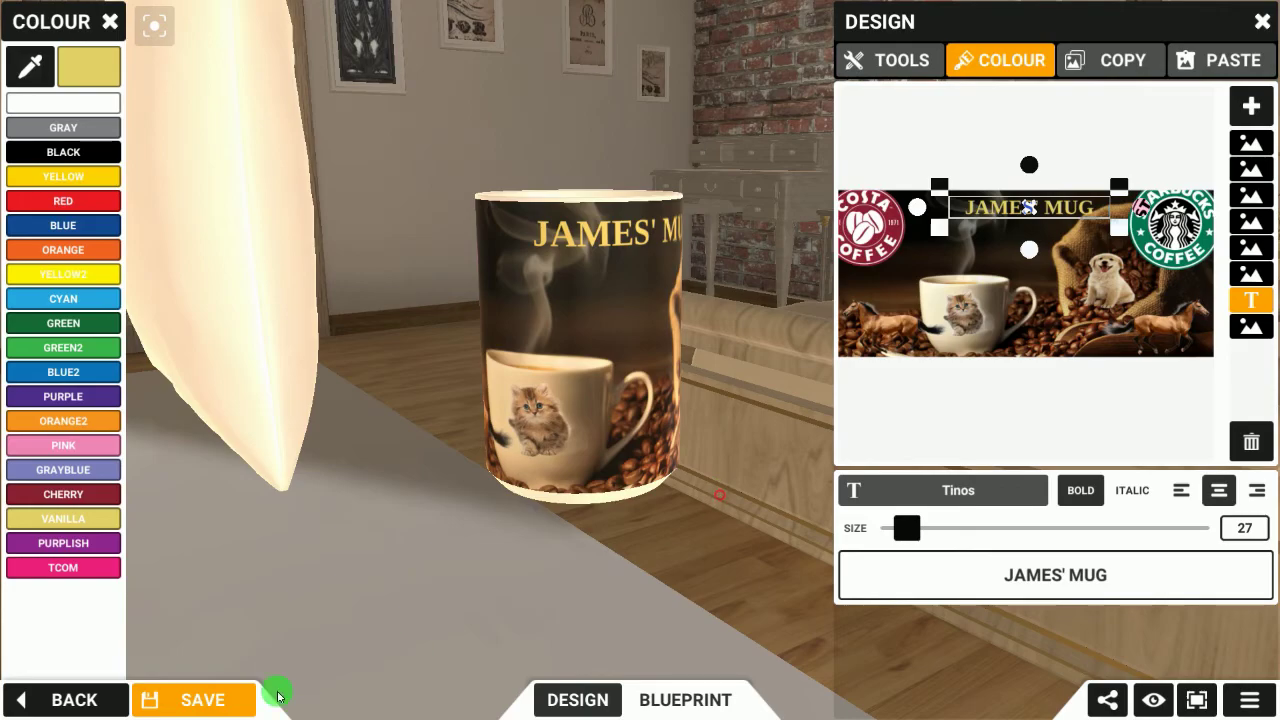
# - Save the mug customization, create a share link for it and copy the link
pyautogui.click(204, 702)
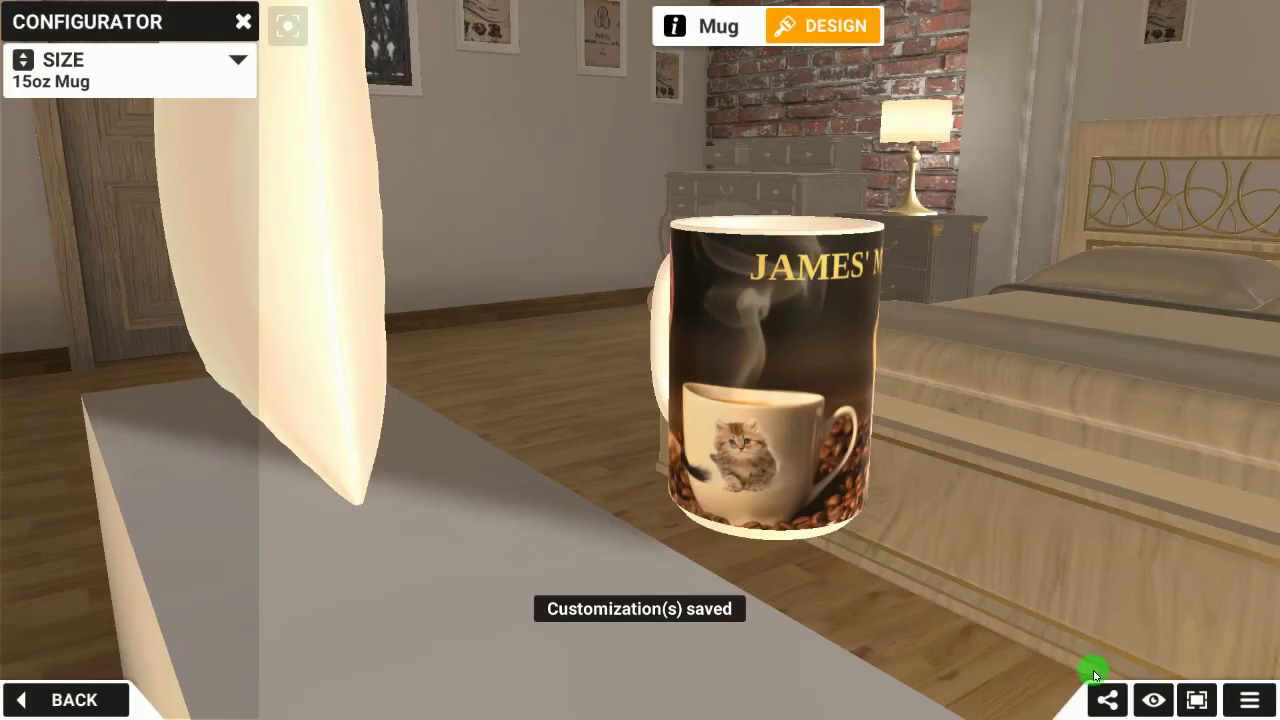
pyautogui.click(1103, 700)
pyautogui.click(1120, 613)
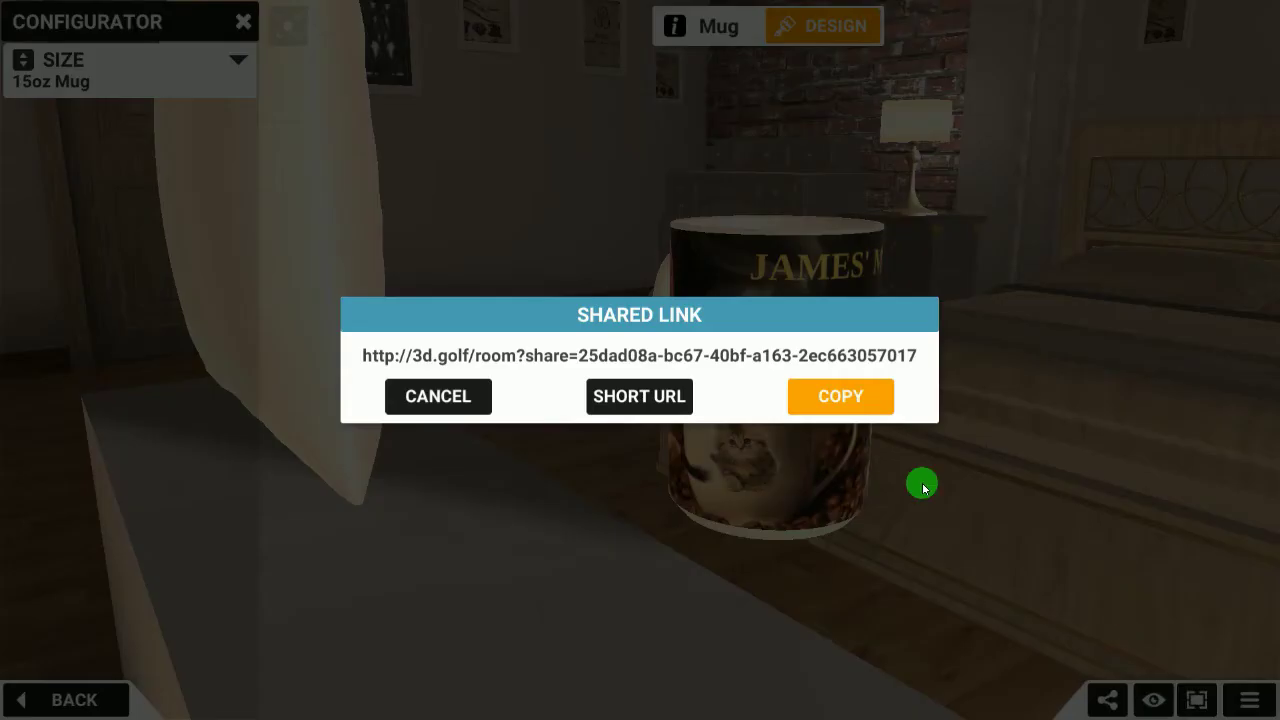
pyautogui.click(827, 401)
# - Delete the coffee scene background layer from the mug's design
pyautogui.moveTo(1013, 373); pyautogui.dragTo(686, 400)
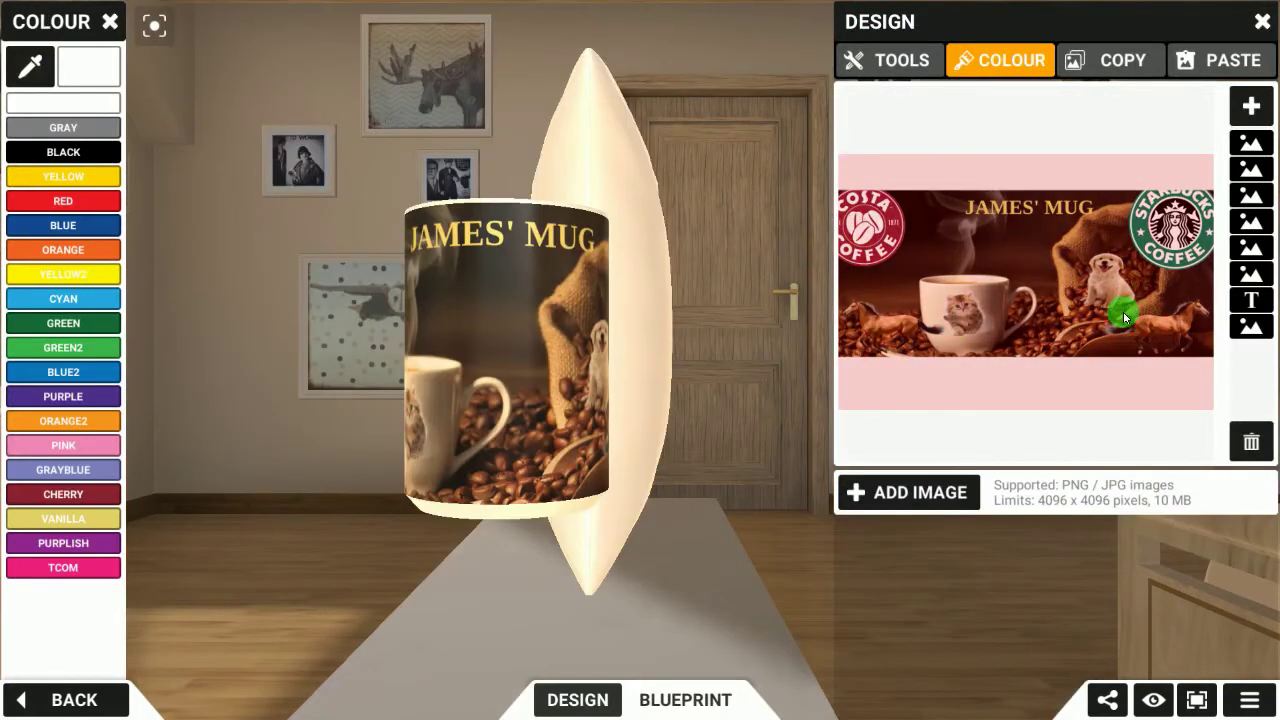
pyautogui.click(1110, 320)
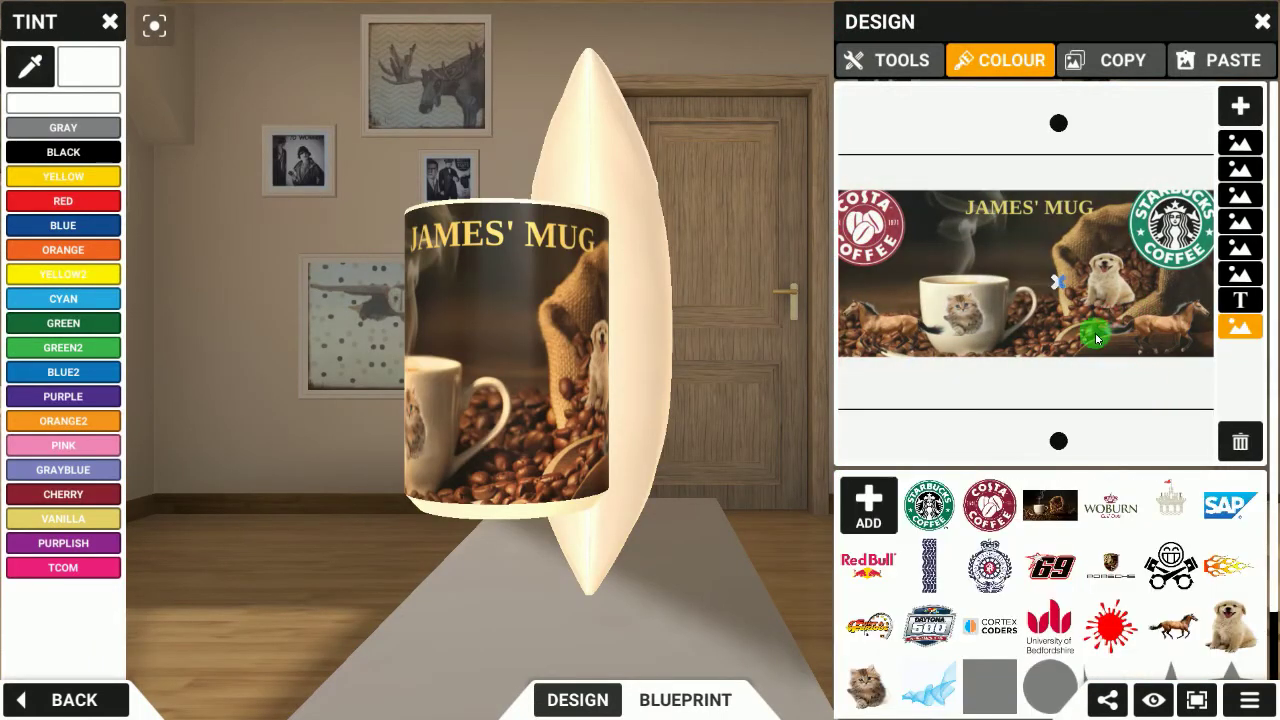
pyautogui.click(1240, 443)
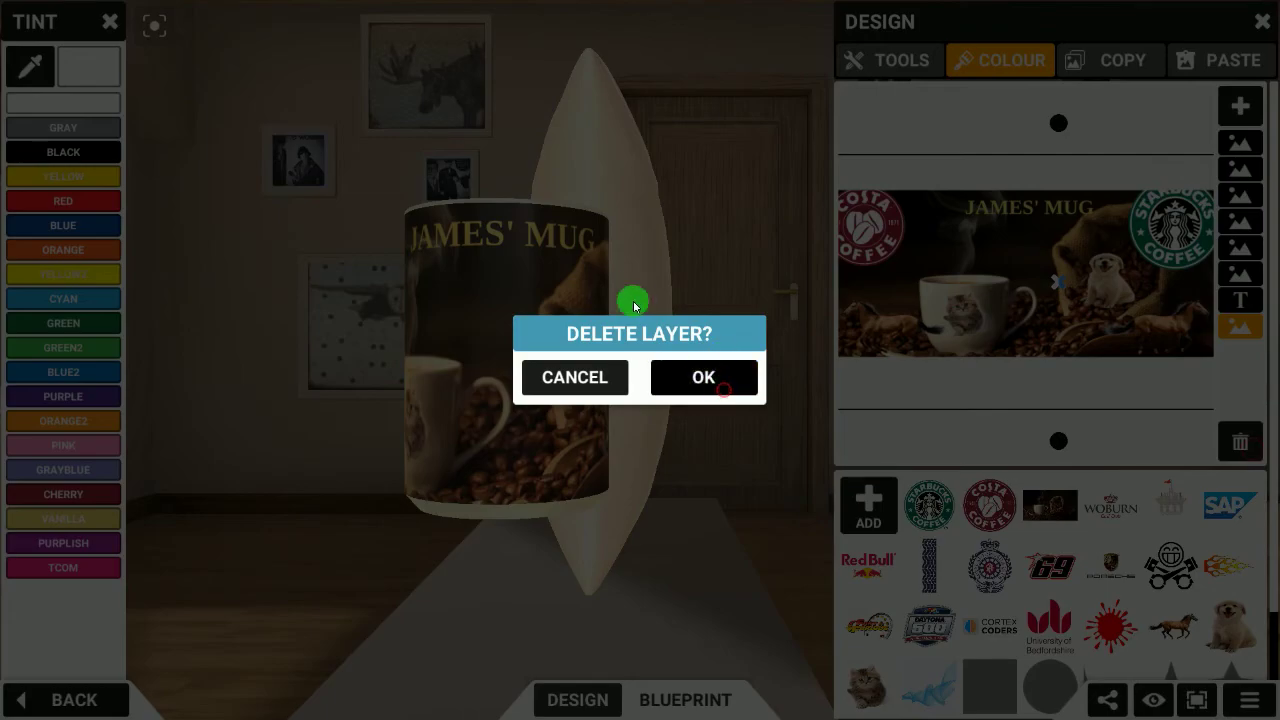
pyautogui.click(723, 389)
# - Add the Happy Flowers image file as a new layer and enlarge it to about 4.485 to cover the design
pyautogui.click(900, 513)
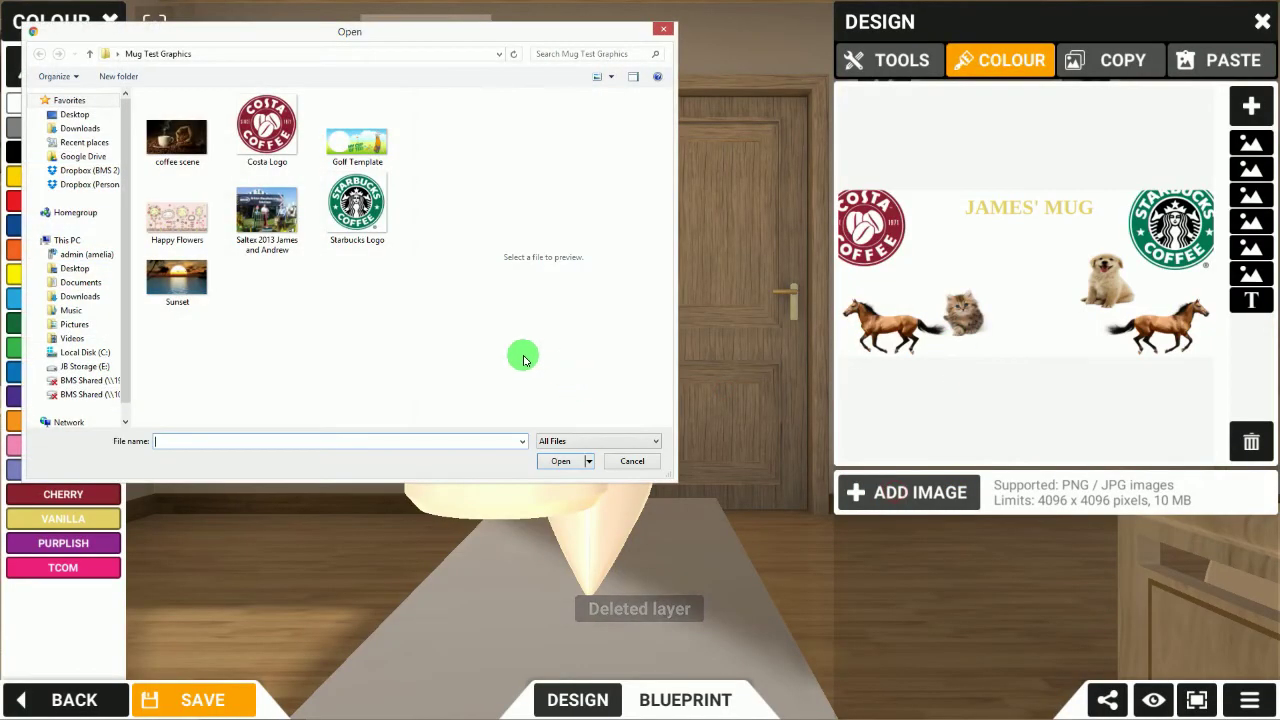
pyautogui.click(190, 232)
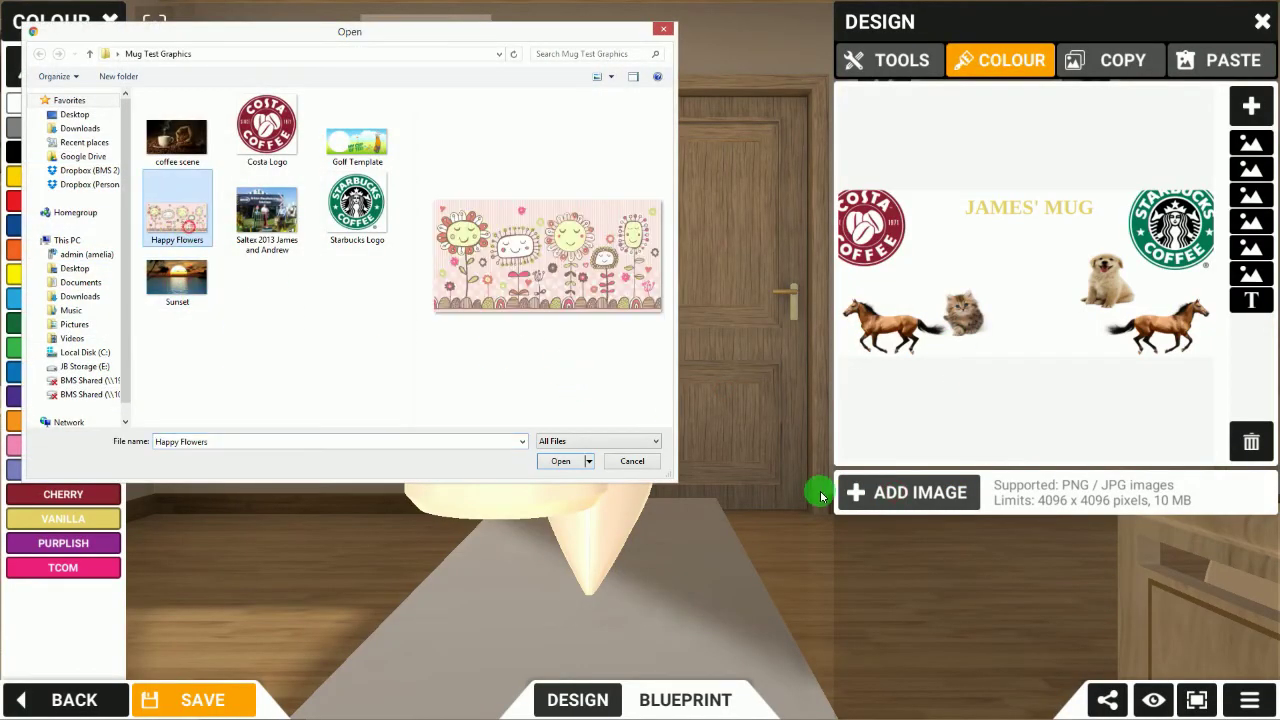
pyautogui.click(563, 468)
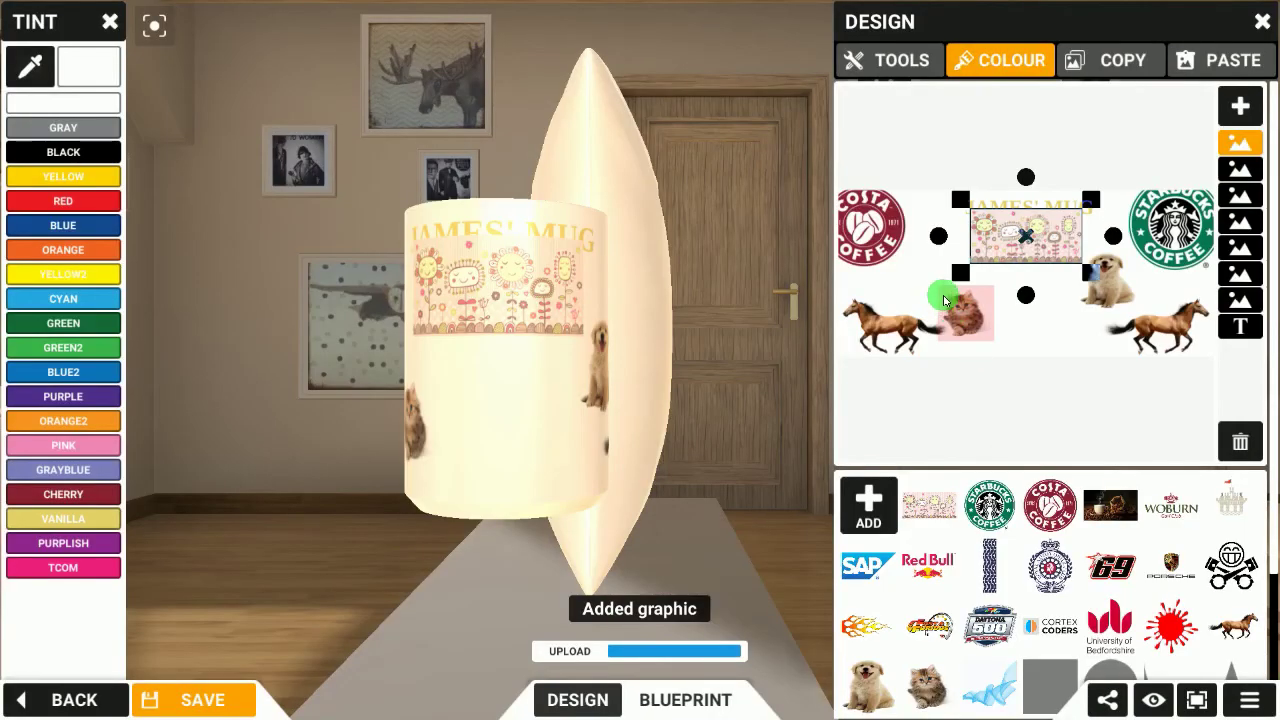
pyautogui.moveTo(960, 273); pyautogui.dragTo(775, 398)
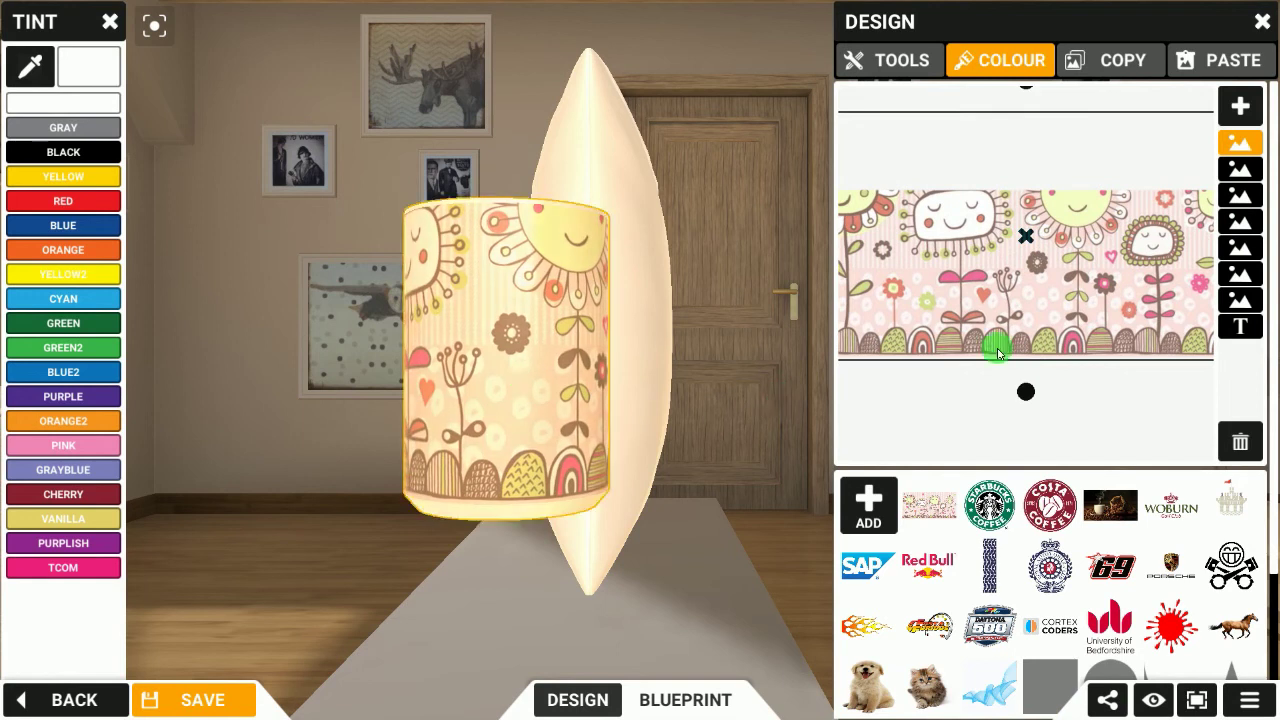
# - Centre the flowers image on the design using Fine Tune, and shift it slightly up and towards the right
pyautogui.moveTo(1023, 303); pyautogui.dragTo(1000, 309)
pyautogui.click(903, 55)
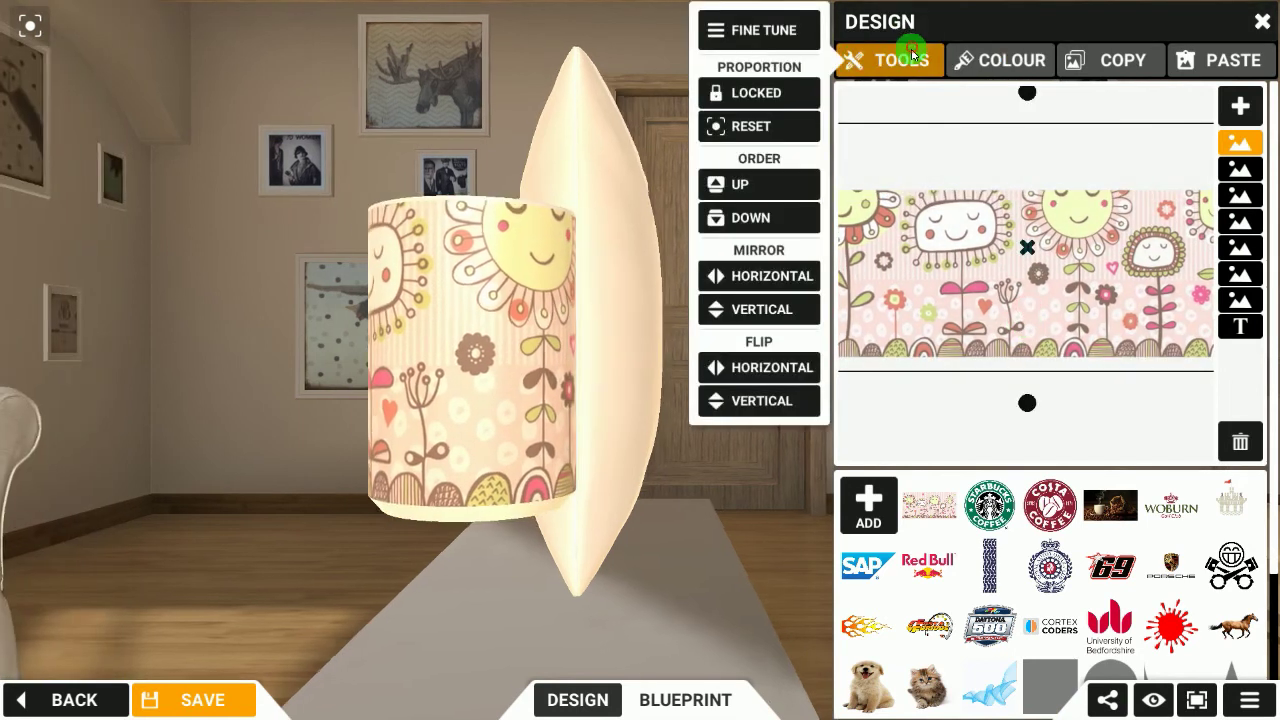
pyautogui.click(771, 29)
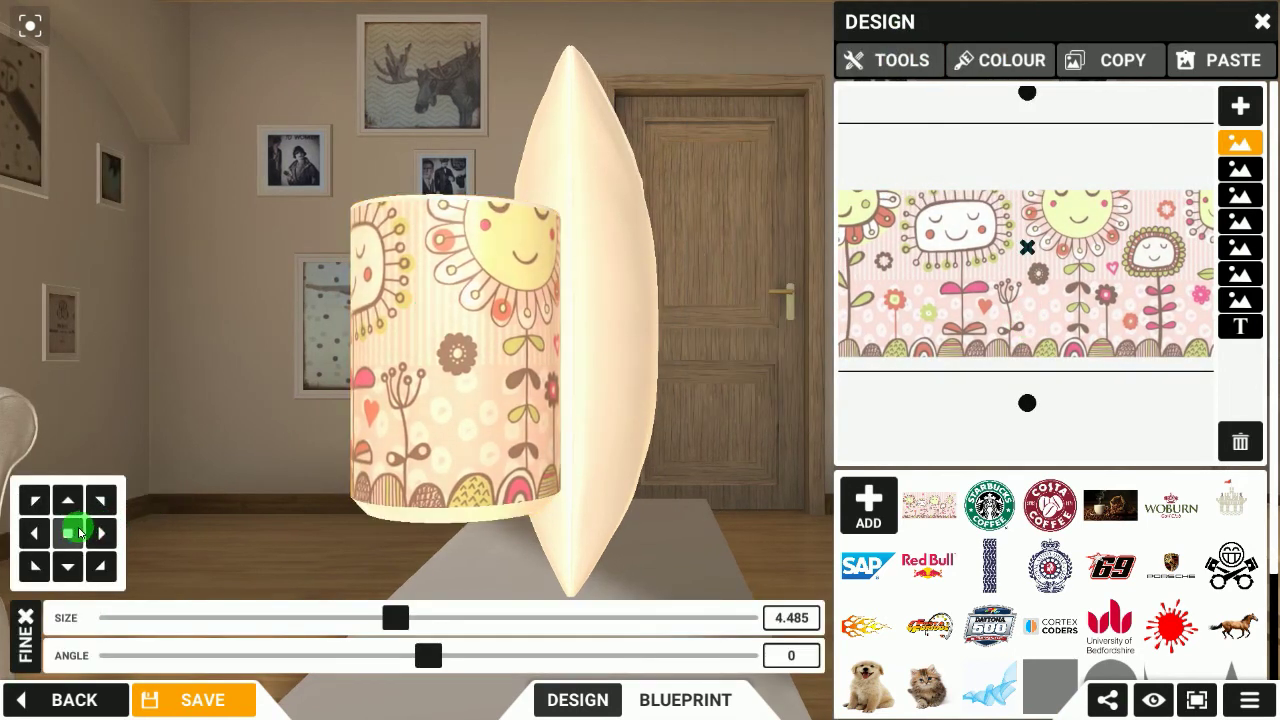
pyautogui.click(79, 532)
pyautogui.moveTo(407, 344); pyautogui.dragTo(1060, 366)
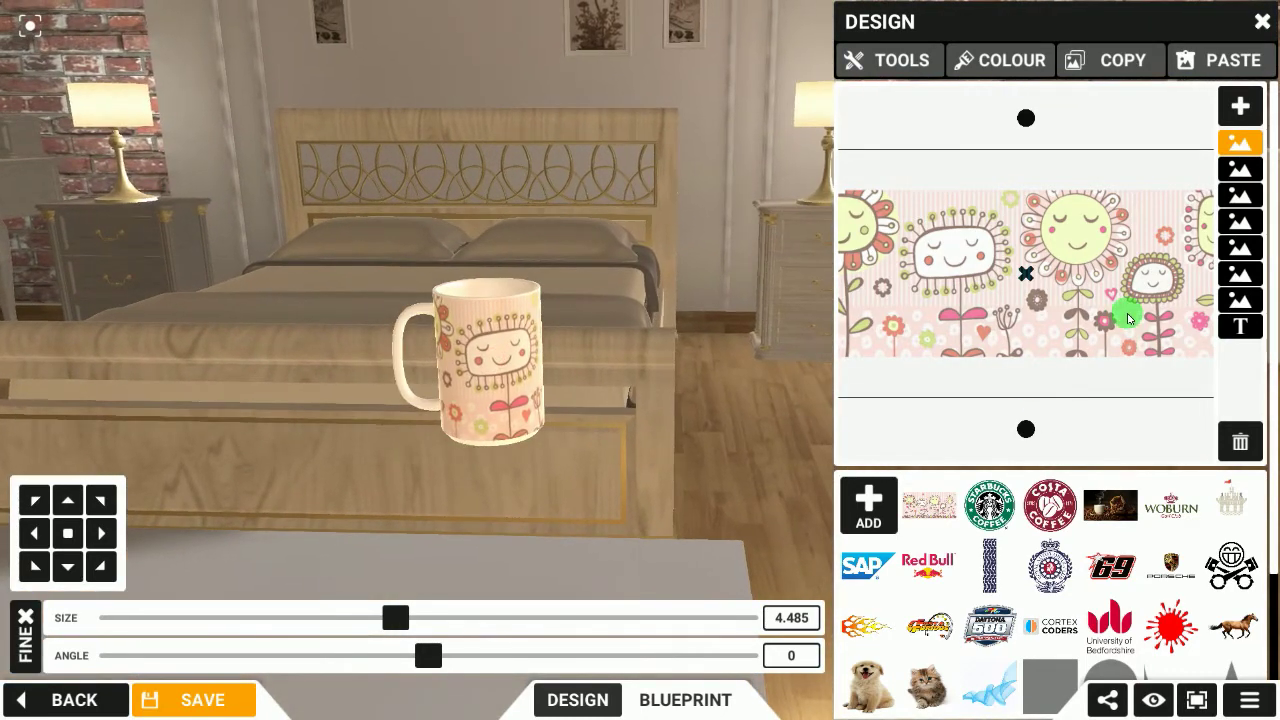
pyautogui.moveTo(1134, 319); pyautogui.dragTo(1170, 320)
pyautogui.moveTo(483, 342); pyautogui.dragTo(288, 346)
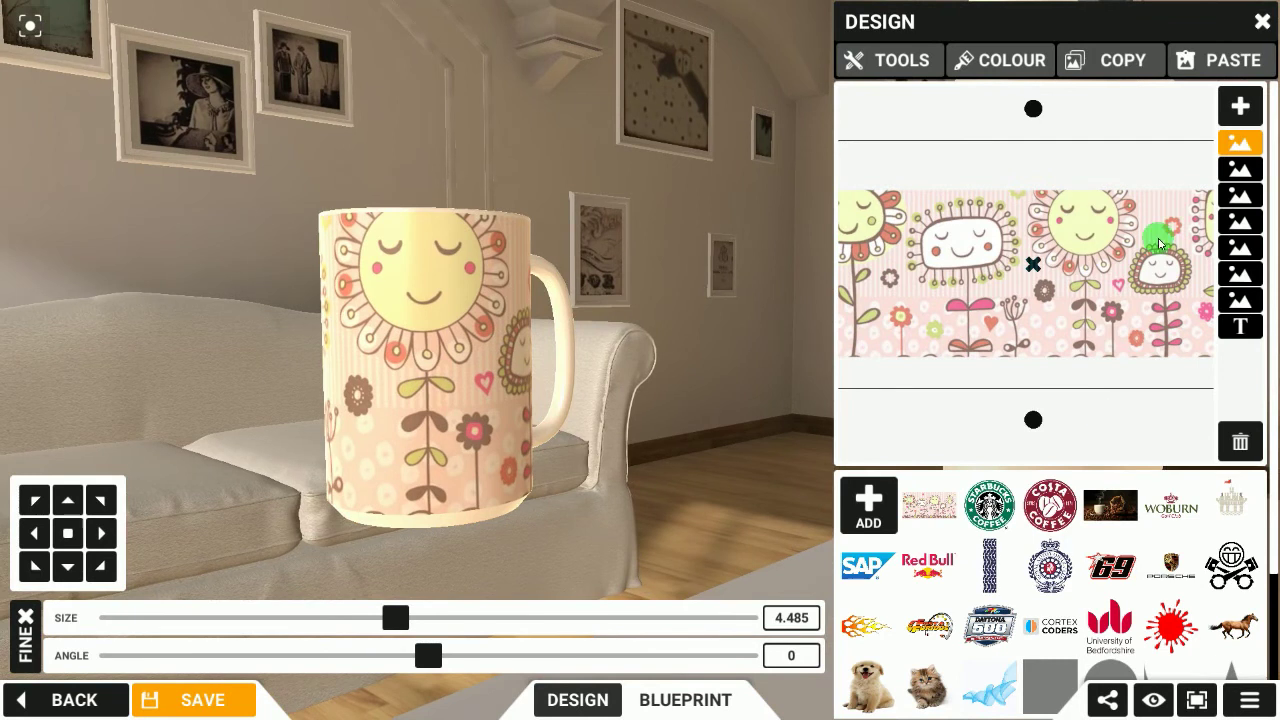
# - Bring the name text layer to the front of the layer order, above the flowers image, and colour it red
pyautogui.click(1241, 328)
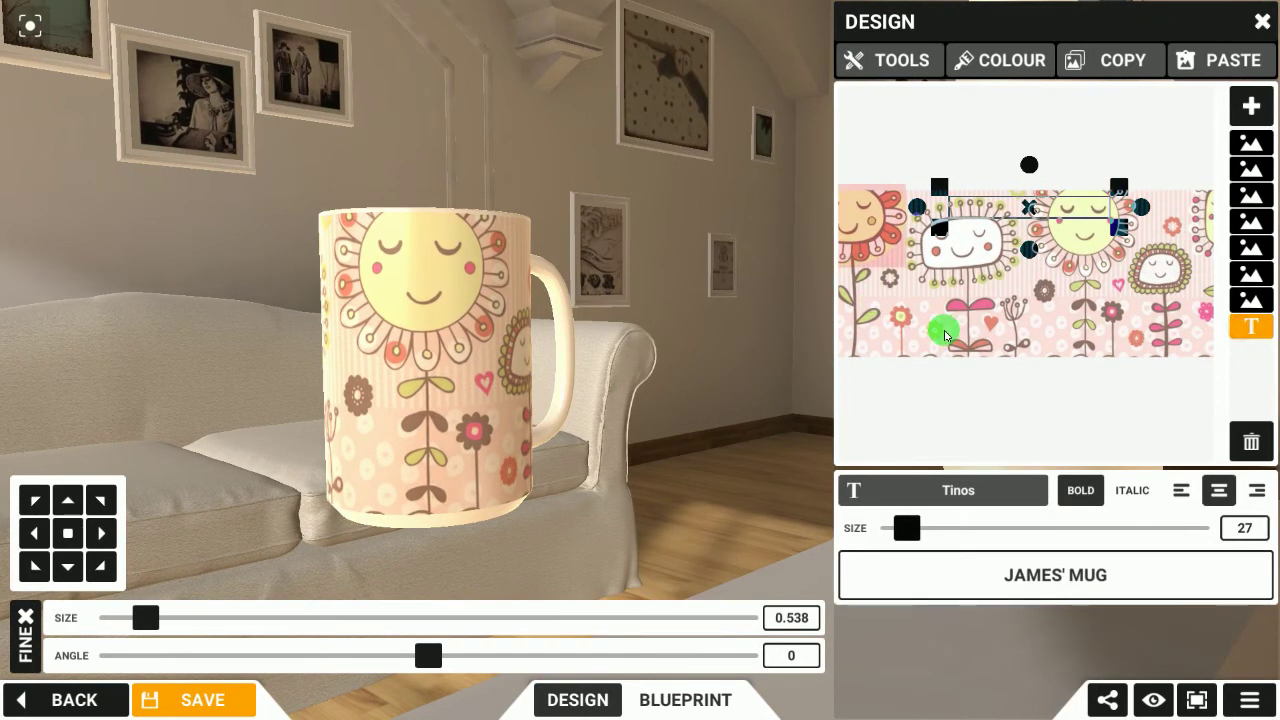
pyautogui.click(903, 62)
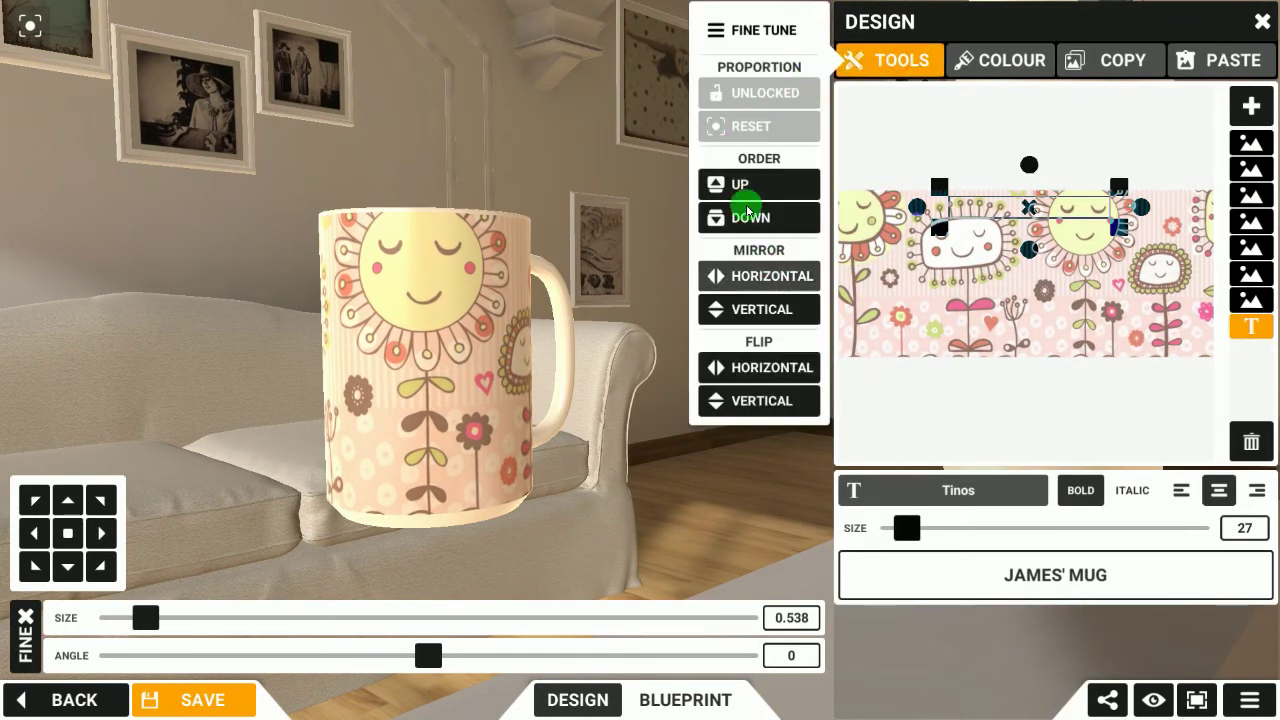
pyautogui.click(760, 178)
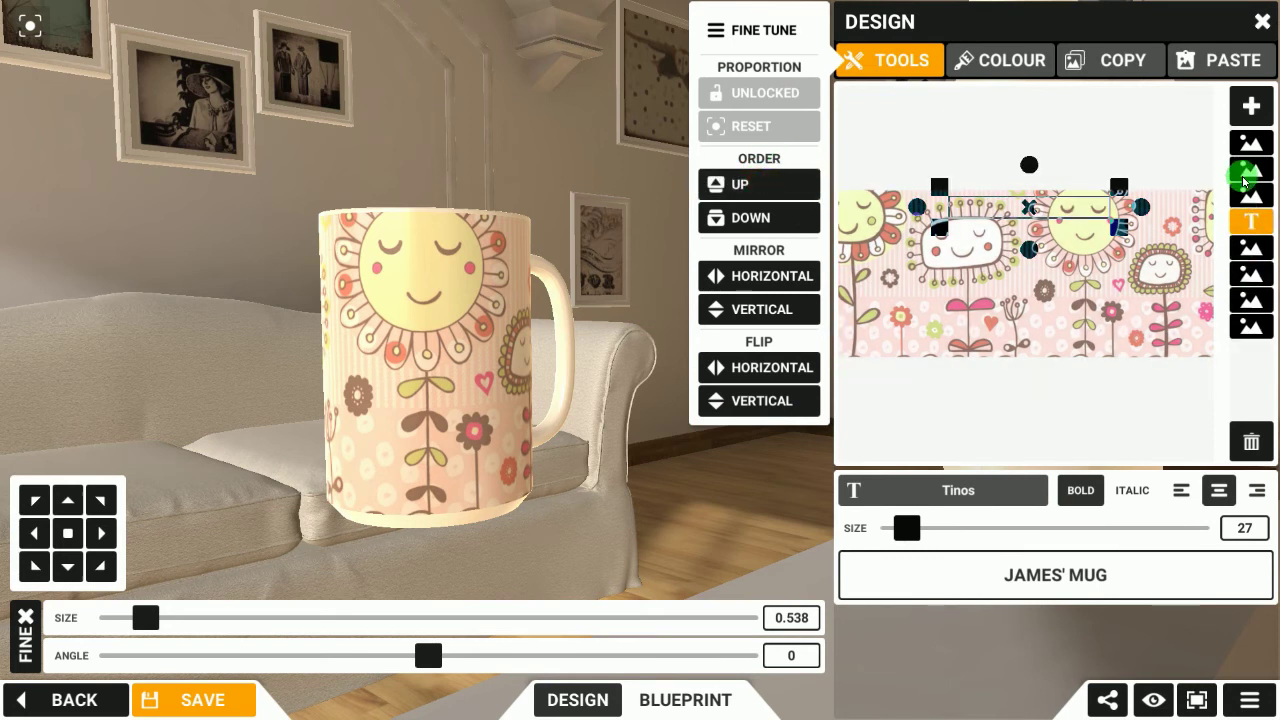
pyautogui.click(730, 200)
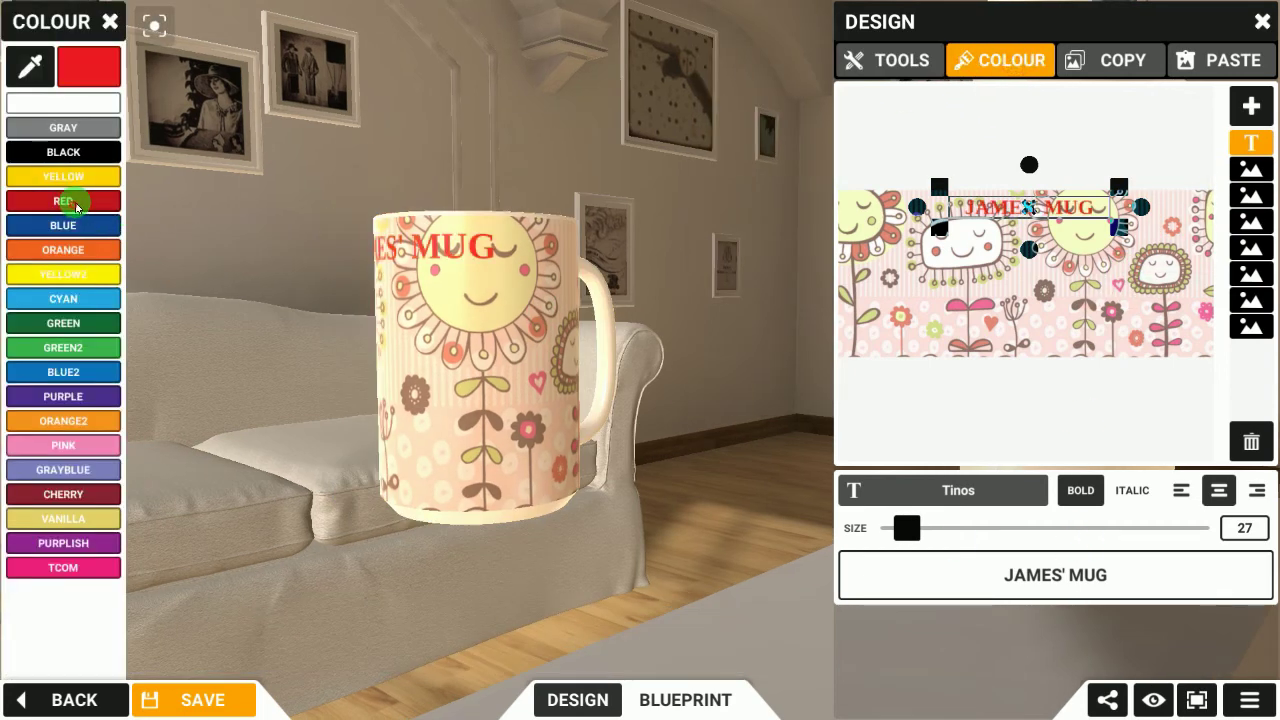
# - Enlarge the name text to size 53 and move it down to just above the middle of the design
pyautogui.click(1003, 172)
pyautogui.click(1058, 481)
pyautogui.moveTo(917, 533); pyautogui.dragTo(932, 530)
pyautogui.moveTo(939, 258); pyautogui.dragTo(855, 258)
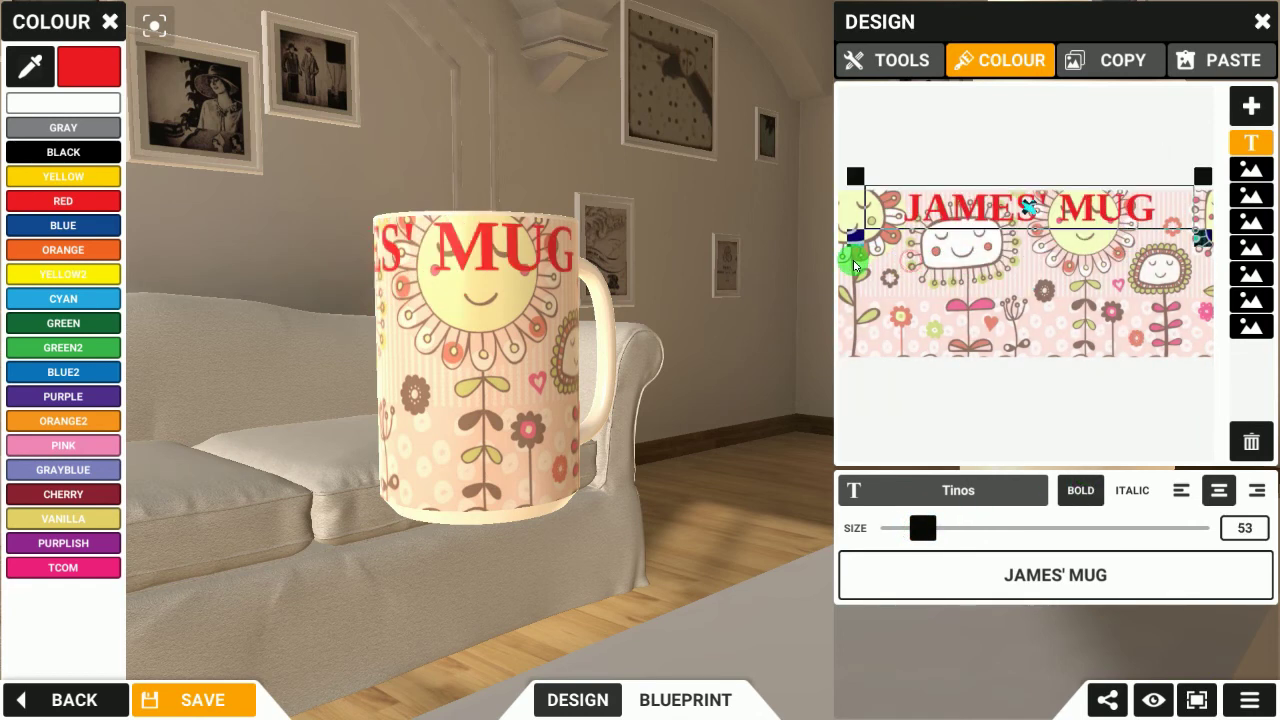
pyautogui.moveTo(1064, 230); pyautogui.dragTo(1060, 284)
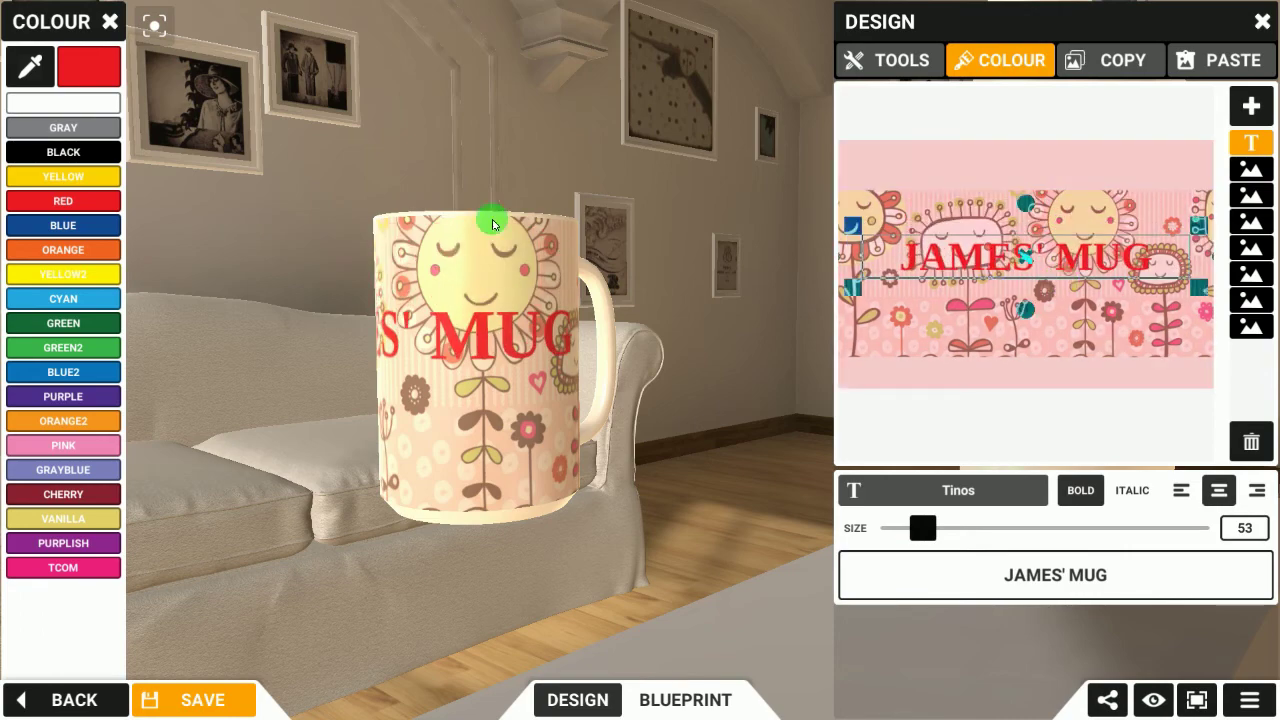
# - Change the name text's colour to black and turn the mug to check it
pyautogui.click(98, 153)
pyautogui.moveTo(543, 354); pyautogui.dragTo(543, 420)
pyautogui.click(1017, 327)
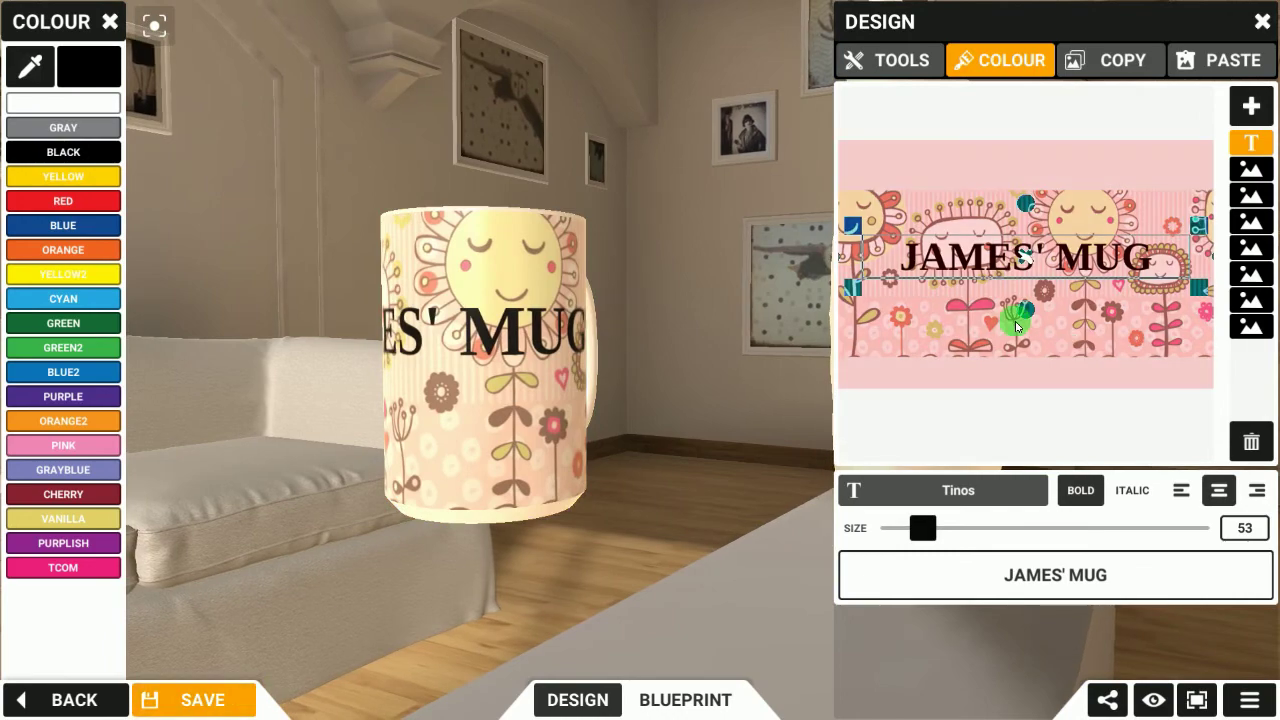
# - Delete the flowers image layer from the mug's design
pyautogui.click(1241, 165)
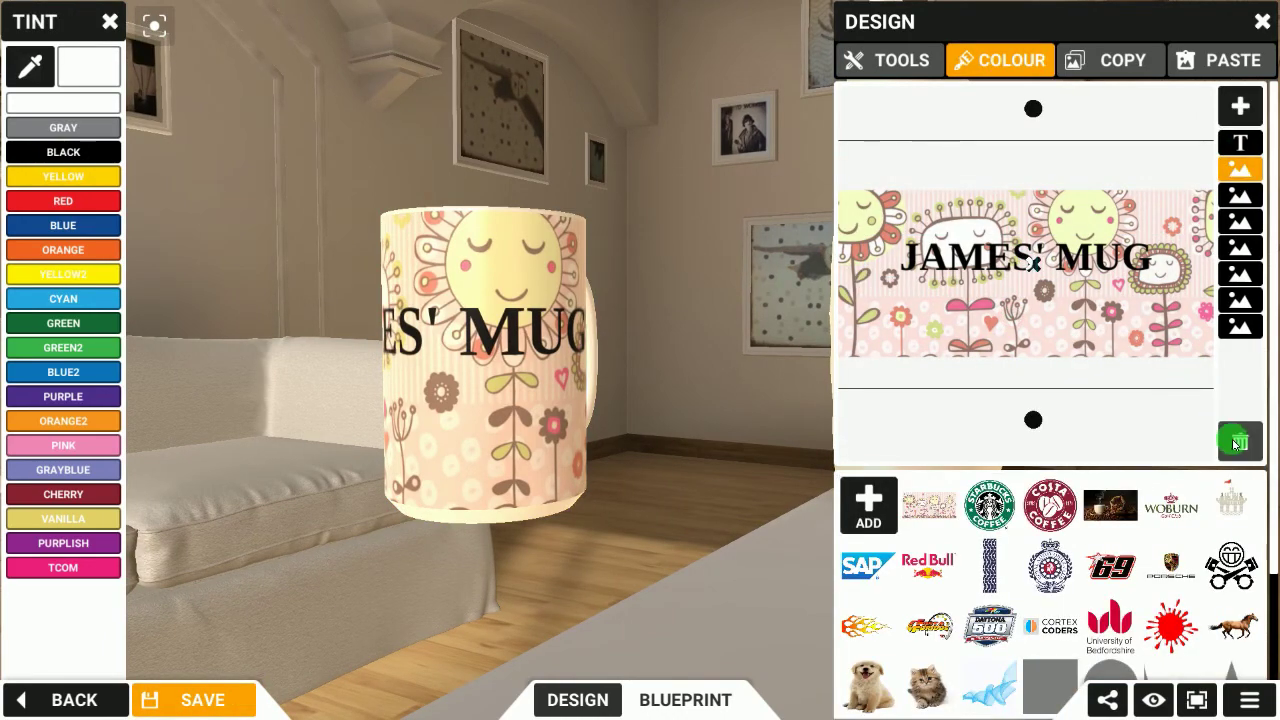
pyautogui.click(1237, 443)
pyautogui.click(708, 378)
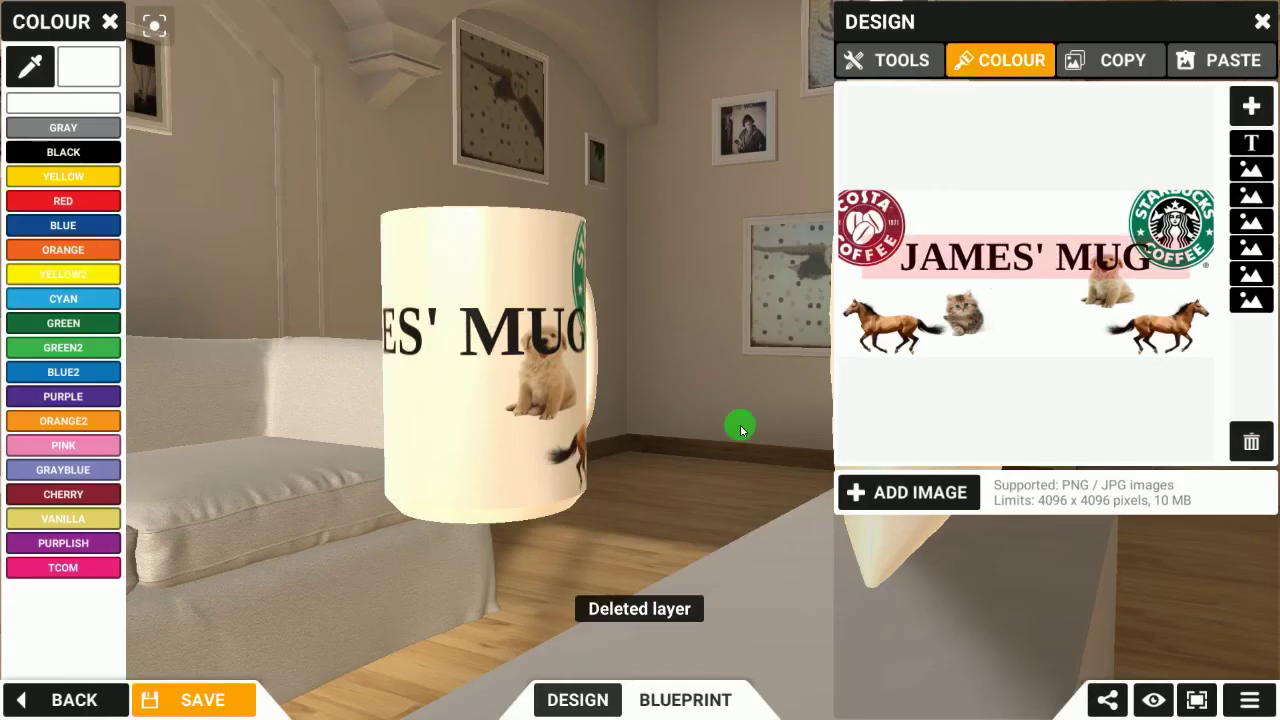
# - Move the Starbucks logo to the upper middle of the design behind the text, and delete its layer
pyautogui.click(1031, 386)
pyautogui.moveTo(990, 230); pyautogui.dragTo(1021, 218)
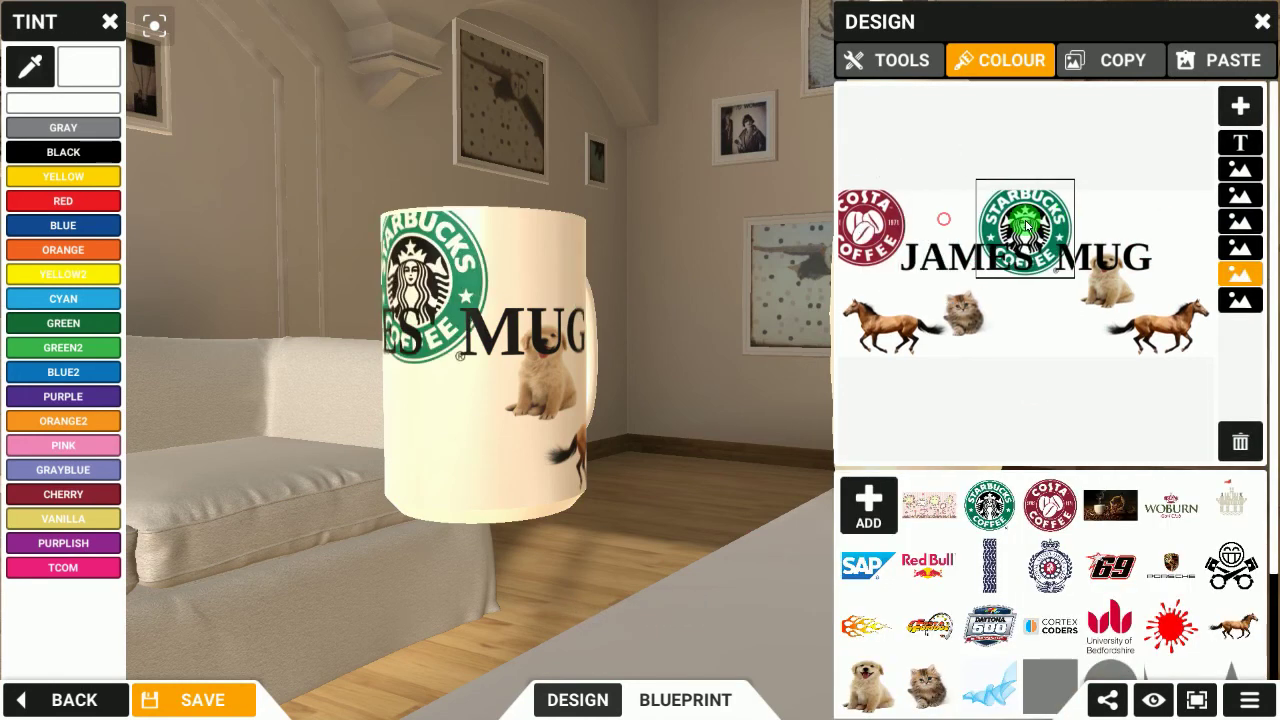
pyautogui.moveTo(281, 394)
pyautogui.mouseDown()
pyautogui.moveTo(404, 433)
pyautogui.moveTo(526, 449)
pyautogui.moveTo(606, 417)
pyautogui.moveTo(640, 523)
pyautogui.moveTo(618, 498)
pyautogui.moveTo(669, 400)
pyautogui.moveTo(566, 443)
pyautogui.moveTo(486, 457)
pyautogui.moveTo(535, 388)
pyautogui.mouseUp()
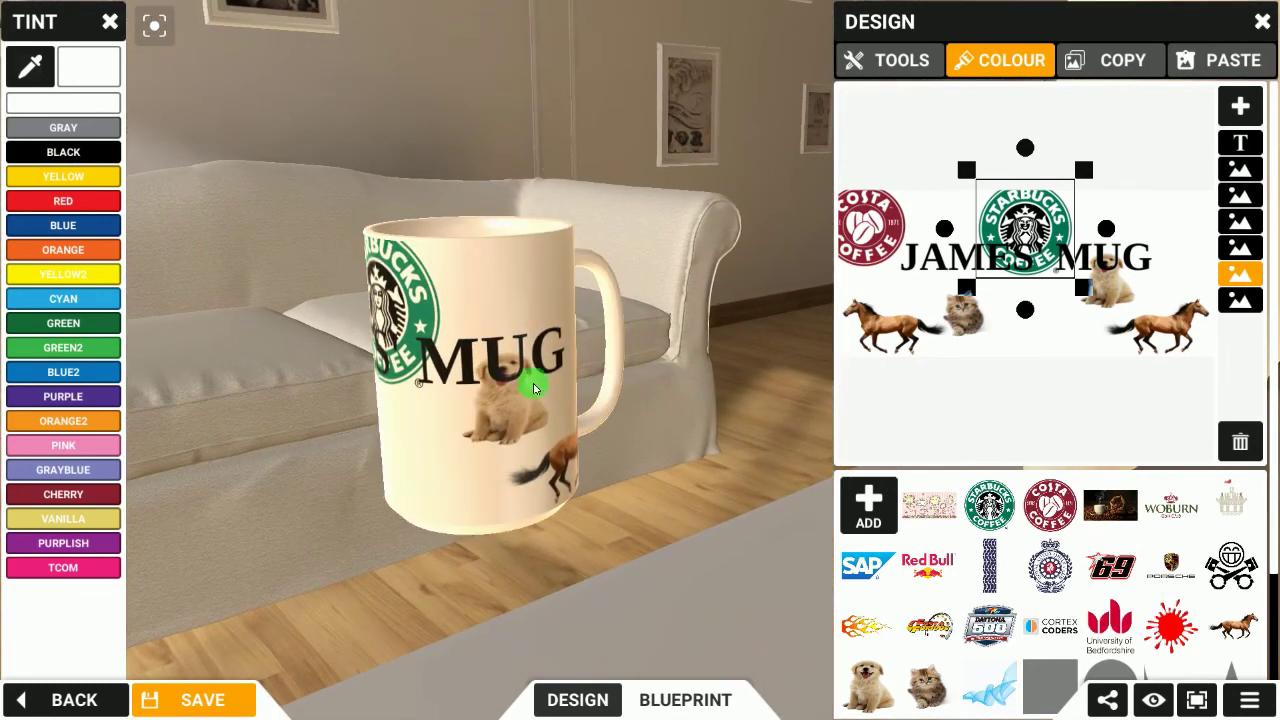
pyautogui.click(1240, 440)
pyautogui.click(733, 378)
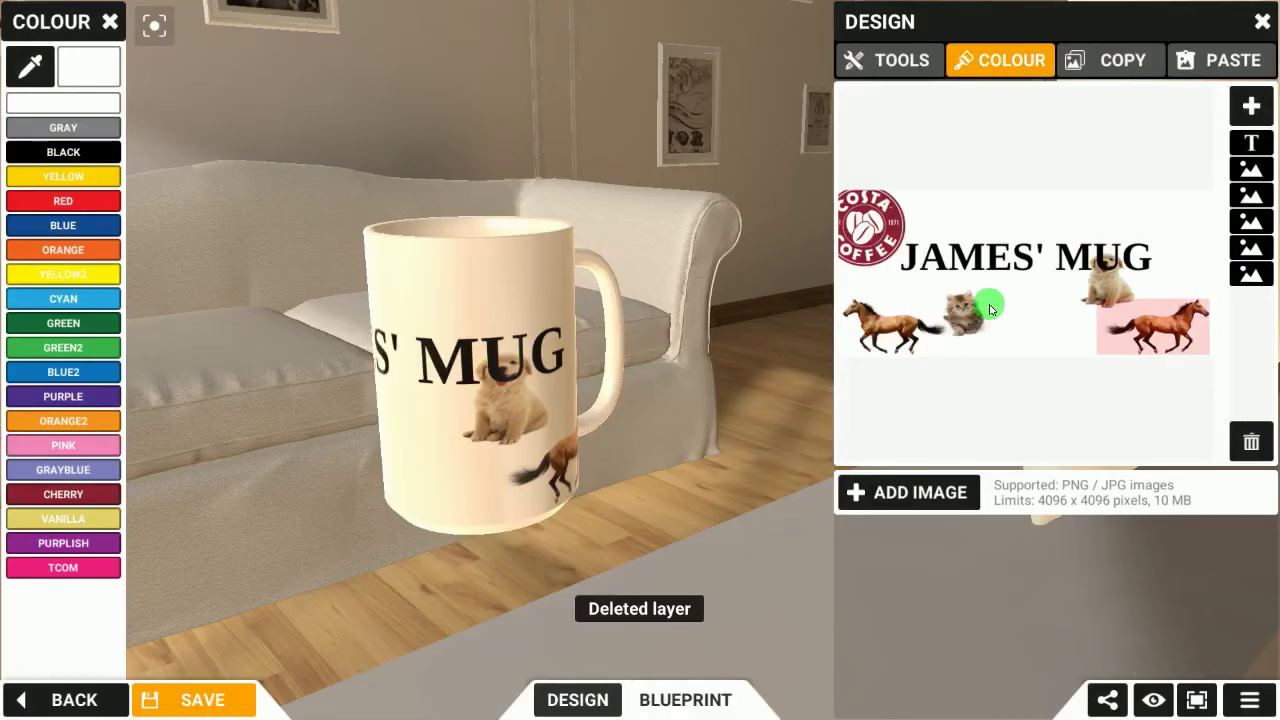
# - Select the name text and examine the mug from other angles, including a close-up of the kitten image
pyautogui.click(995, 258)
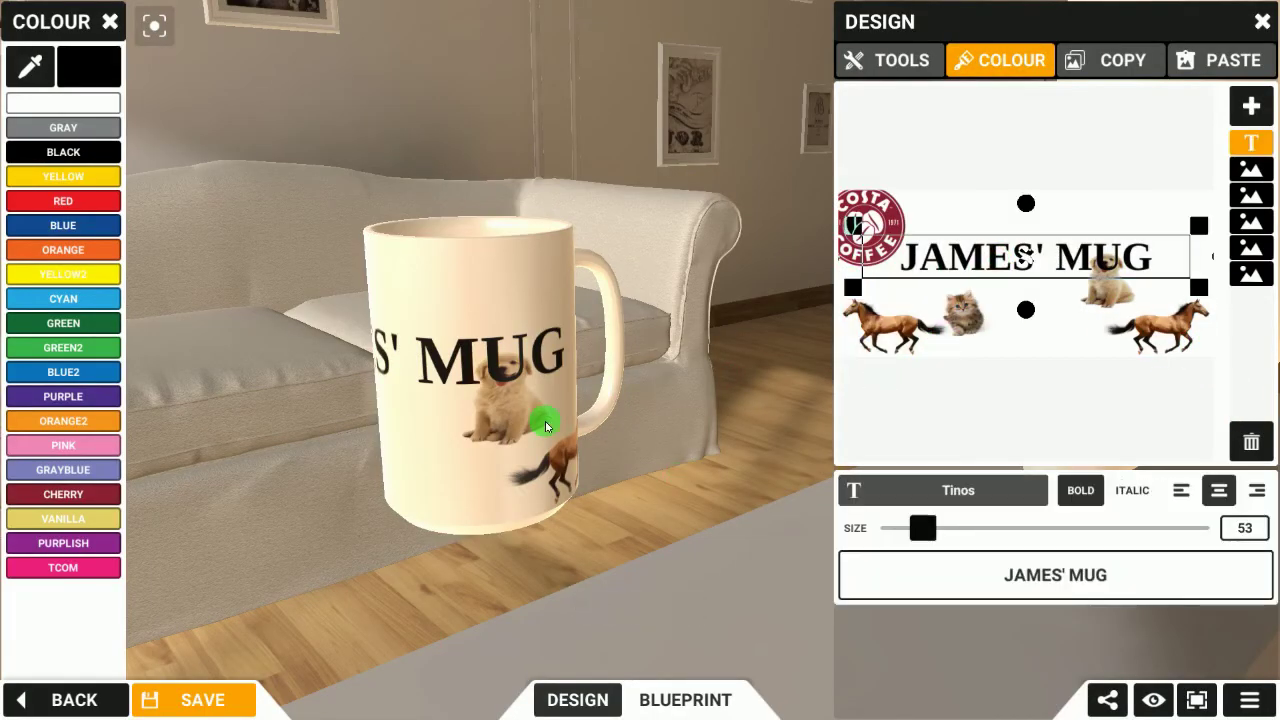
pyautogui.moveTo(490, 467); pyautogui.dragTo(462, 397)
pyautogui.click(208, 696)
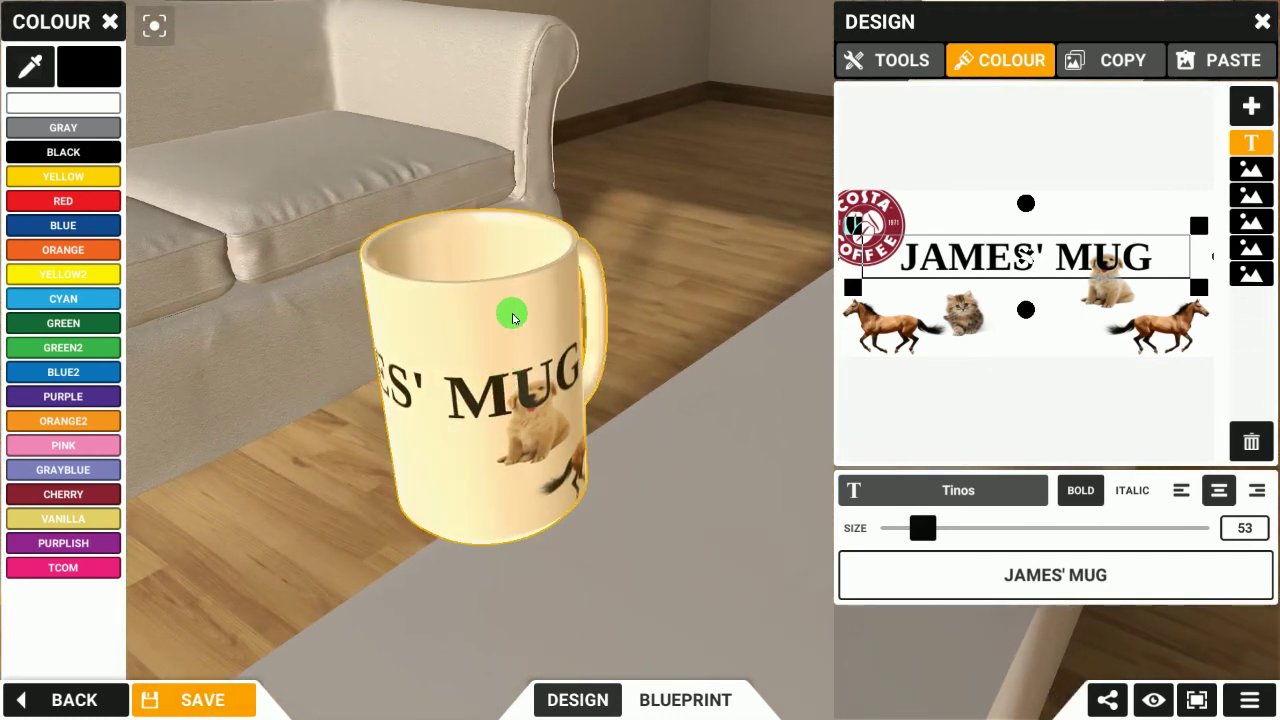
pyautogui.moveTo(450, 390); pyautogui.dragTo(506, 352)
pyautogui.scroll(5, 519, 289)
pyautogui.scroll(5, 506, 352)
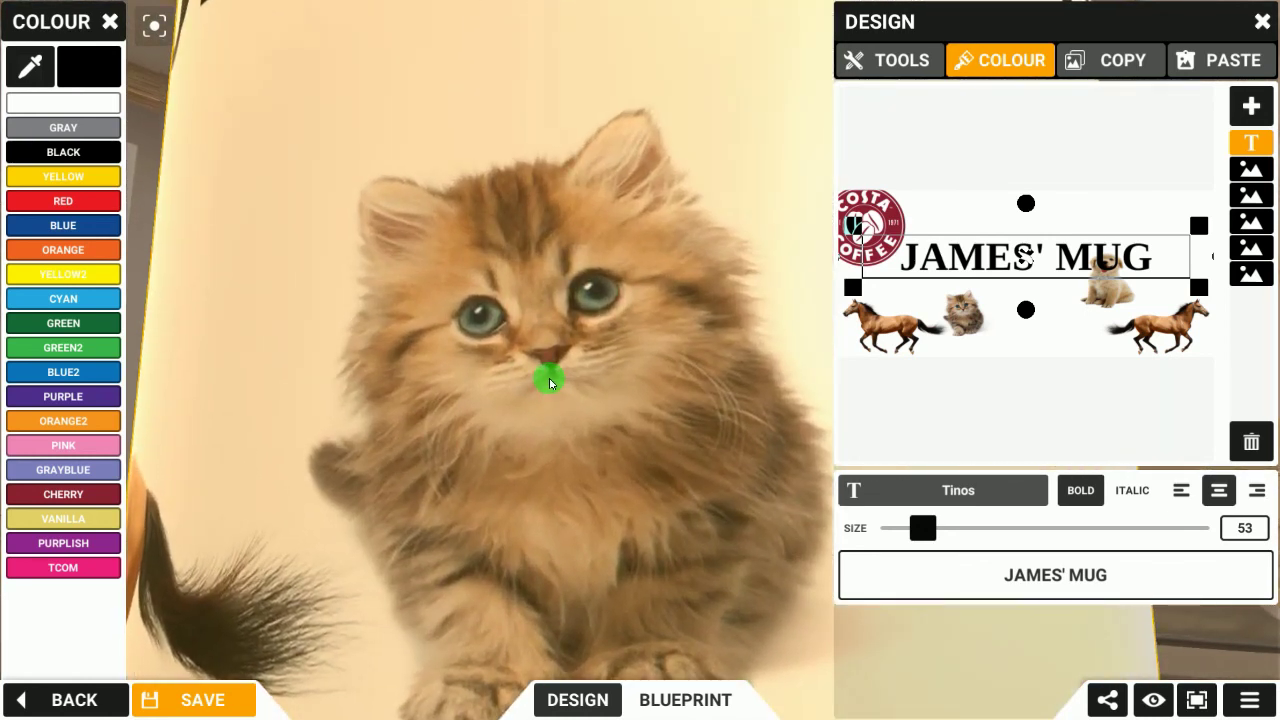